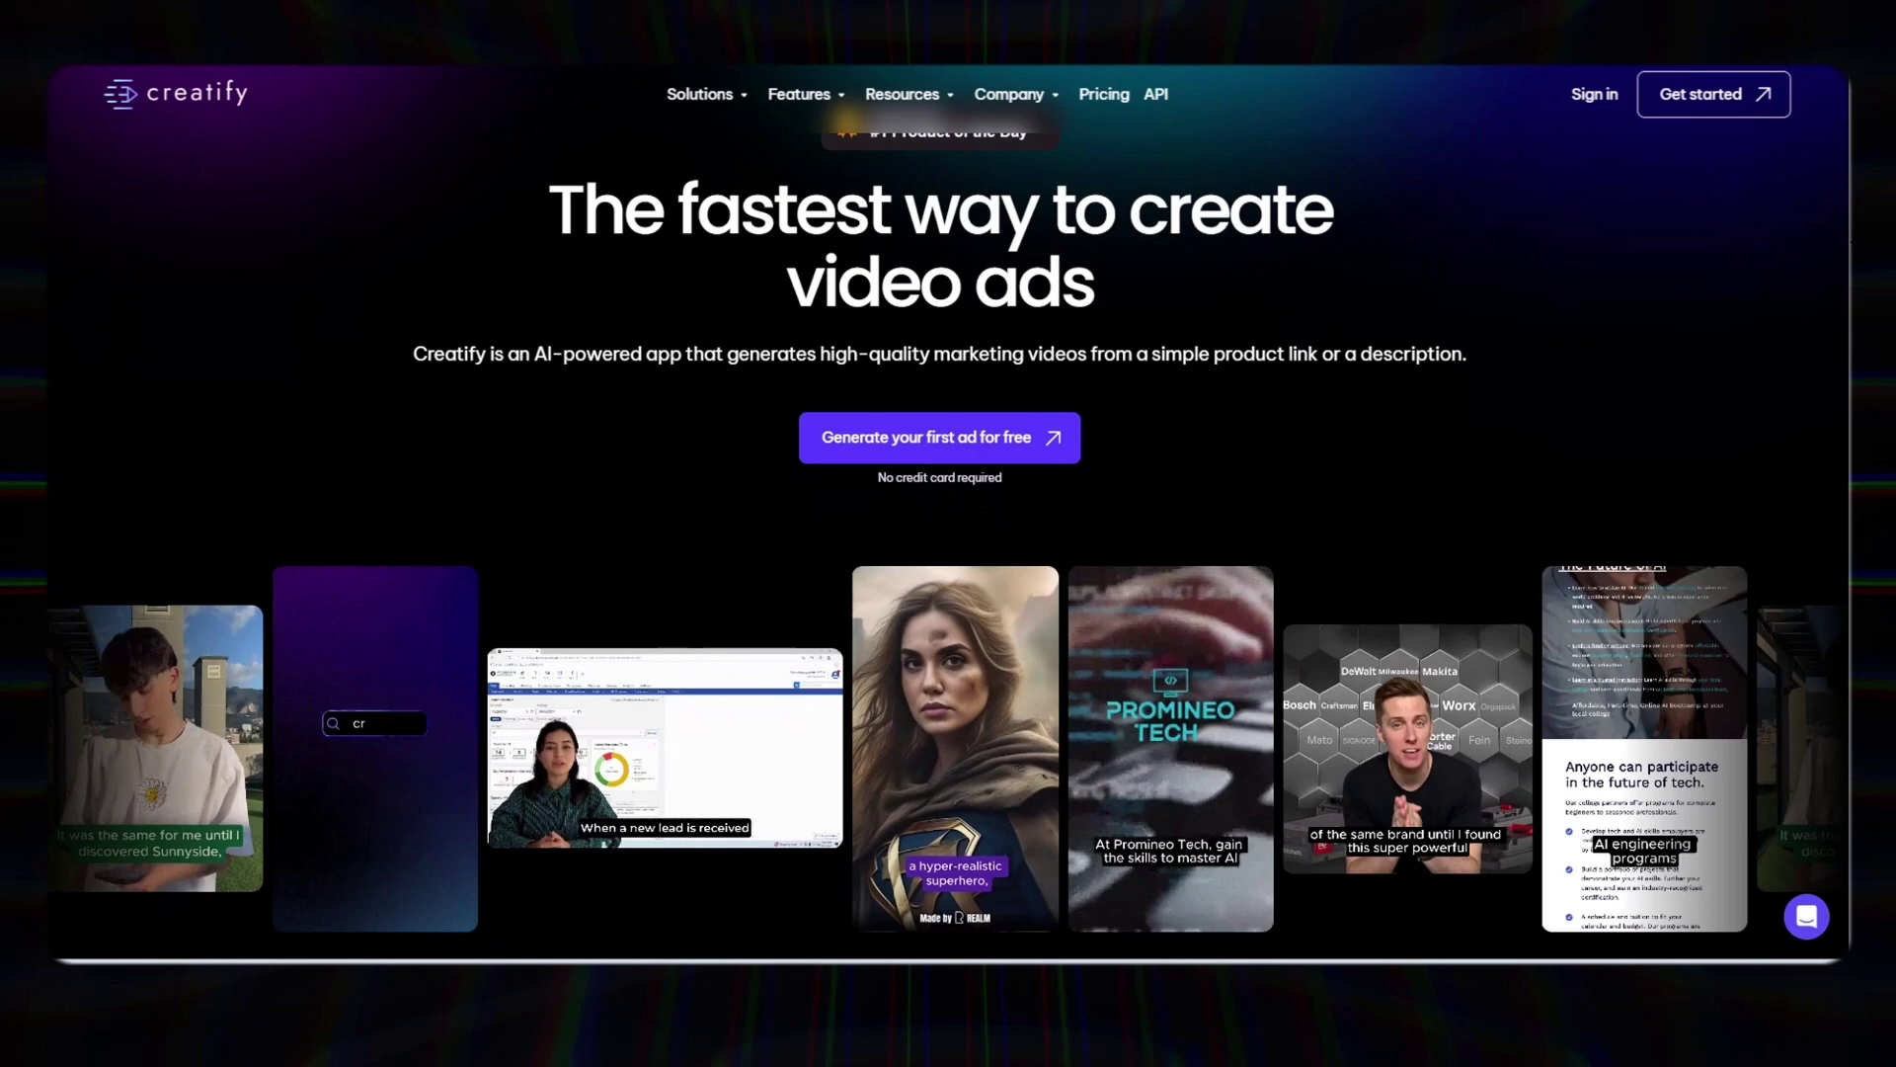
Scroll down the Creatify homepage before turning to the Two Way Water Table Pump listing.
{"action": "scroll", "coordinate": [948, 513], "scroll_direction": "down", "scroll_amount": 2}
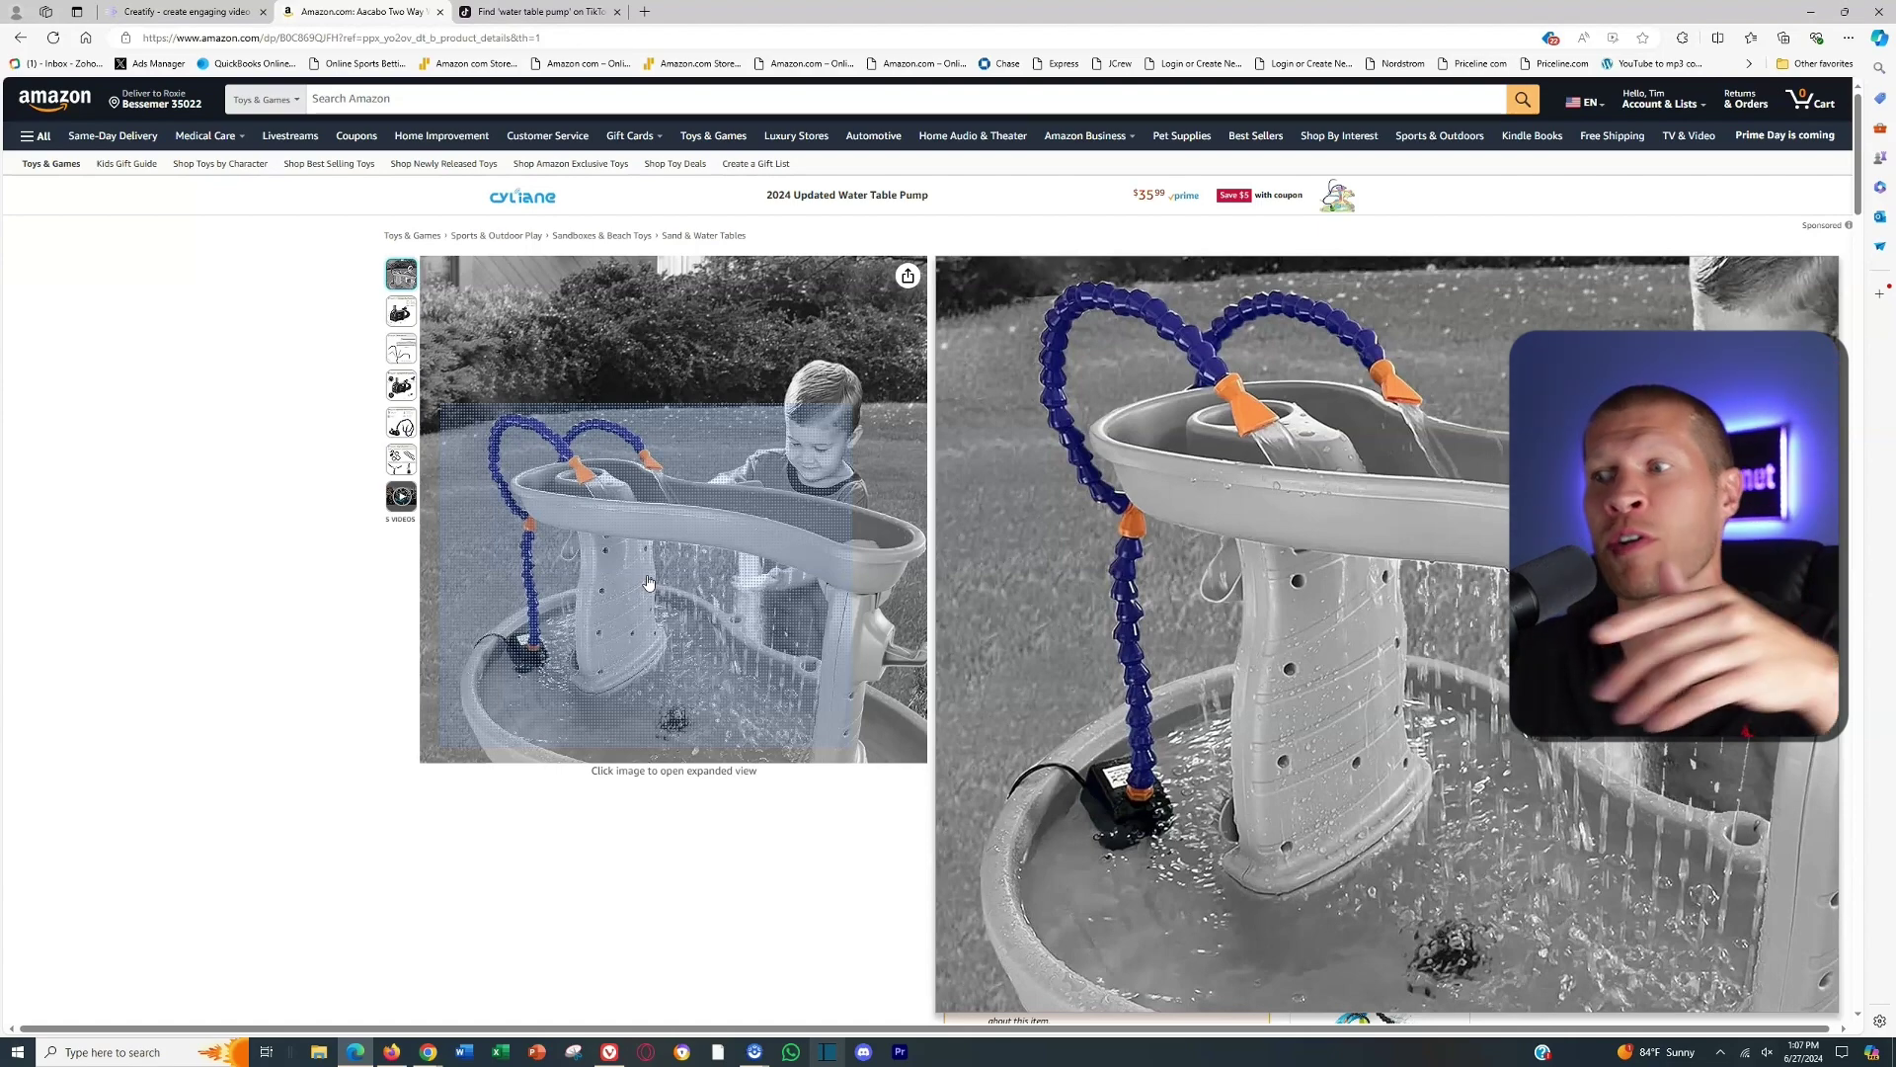
{"action": "left_click", "coordinate": [678, 618]}
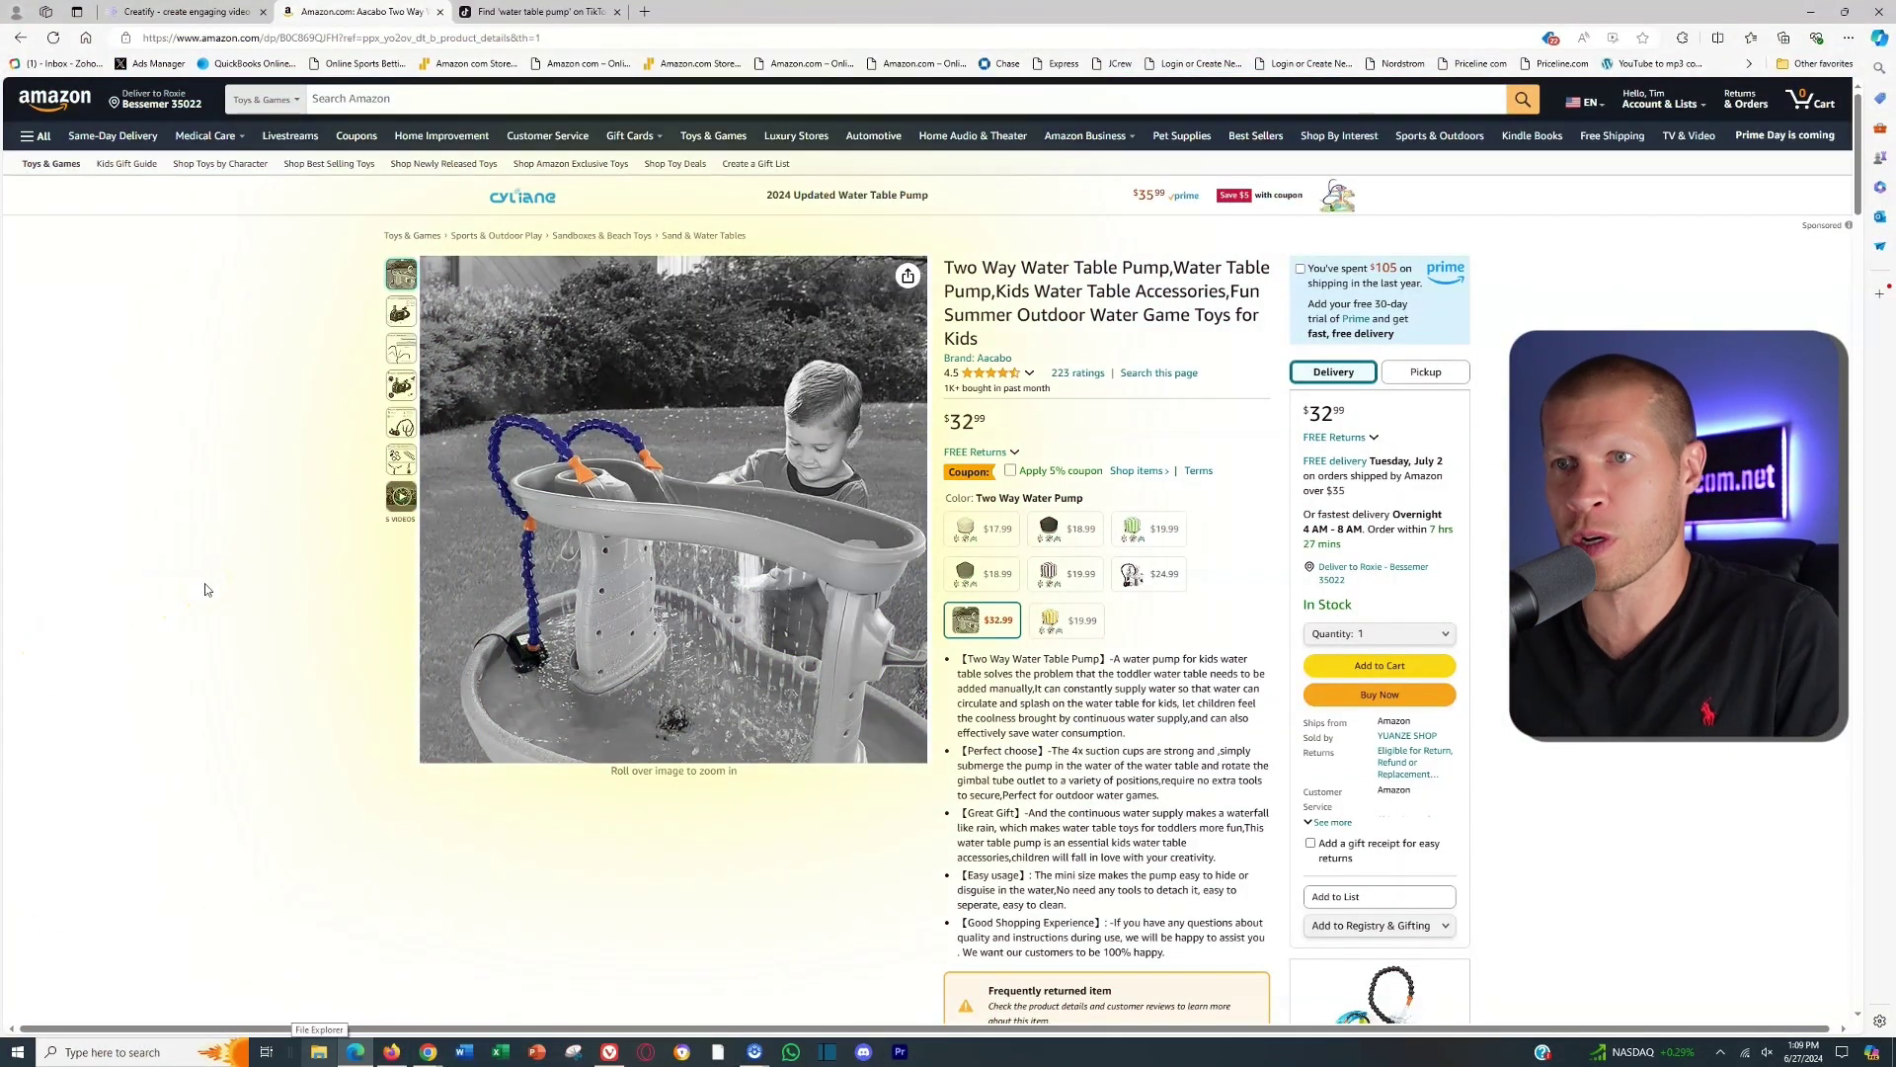
Copy the Amazon pump listing's URL and start a URL-to-video ad in Creatify.
{"action": "left_click", "coordinate": [186, 581]}
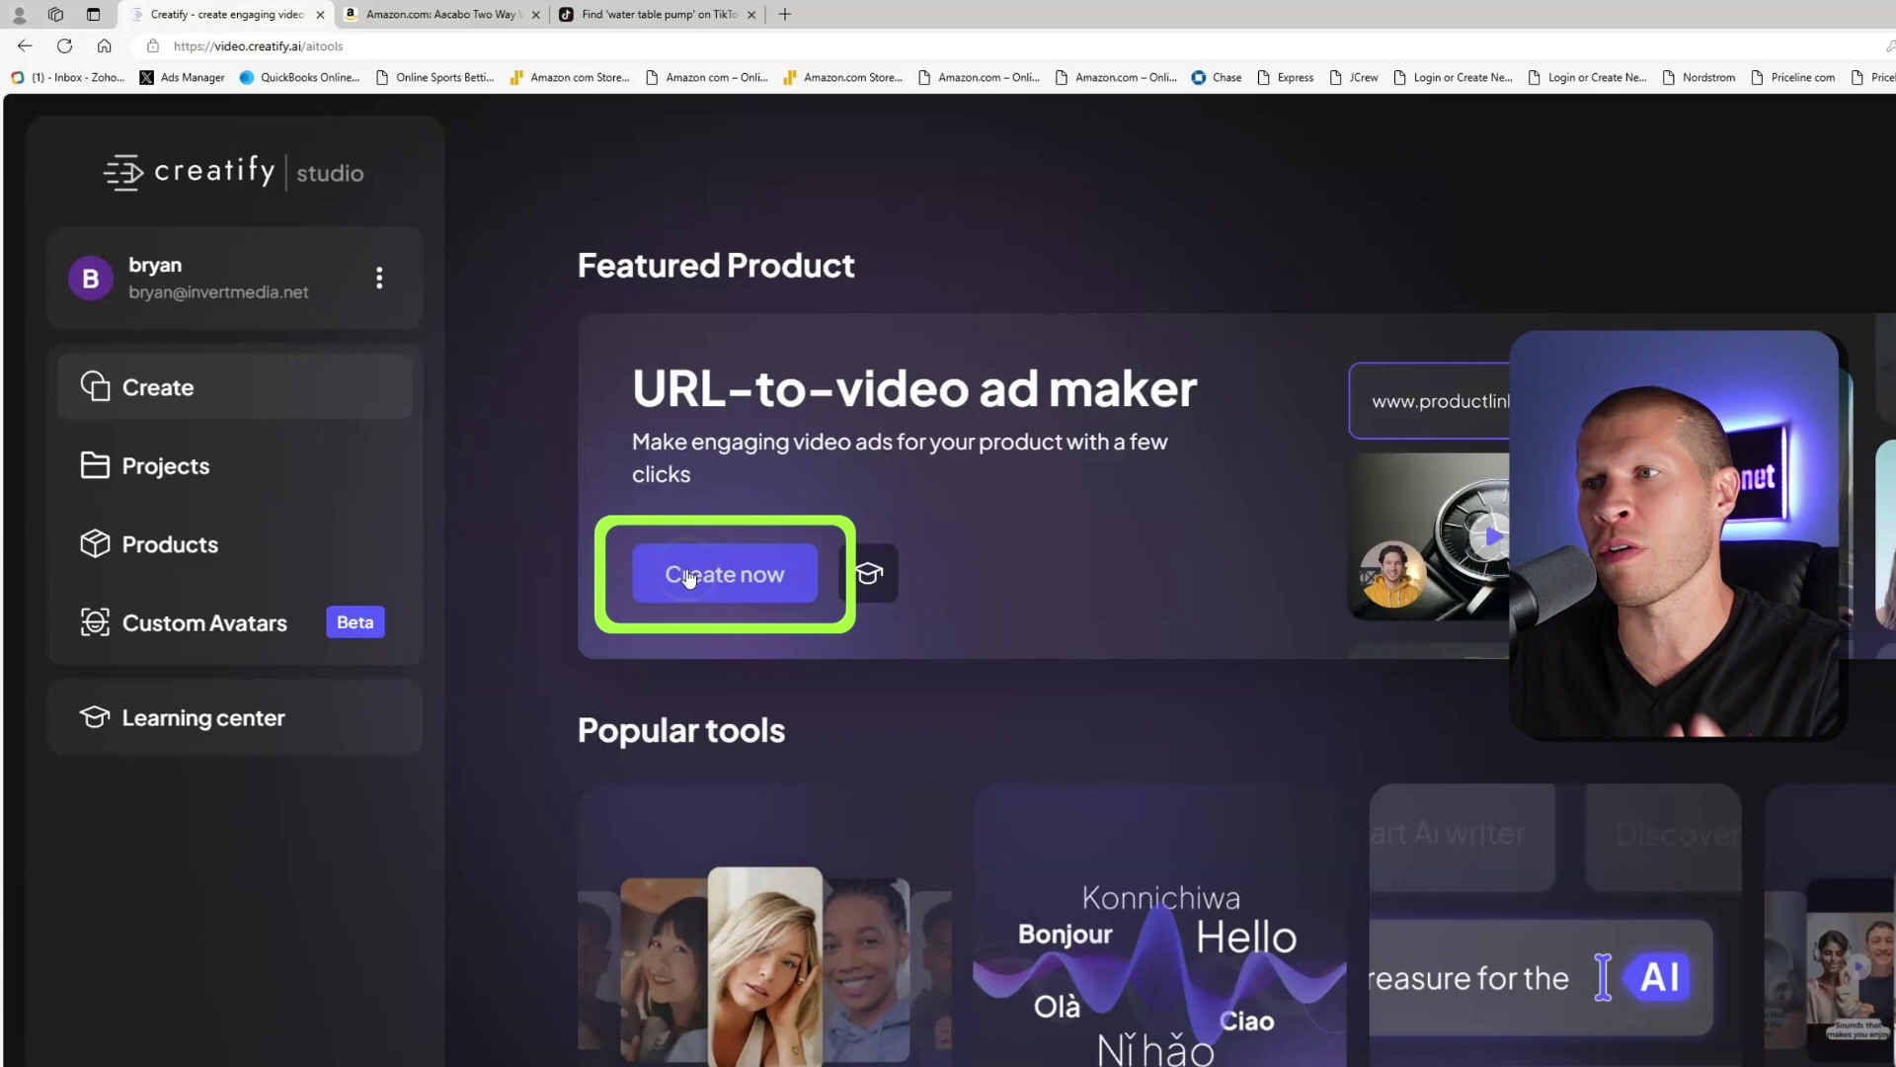
{"action": "scroll", "coordinate": [862, 569], "scroll_direction": "down", "scroll_amount": 1}
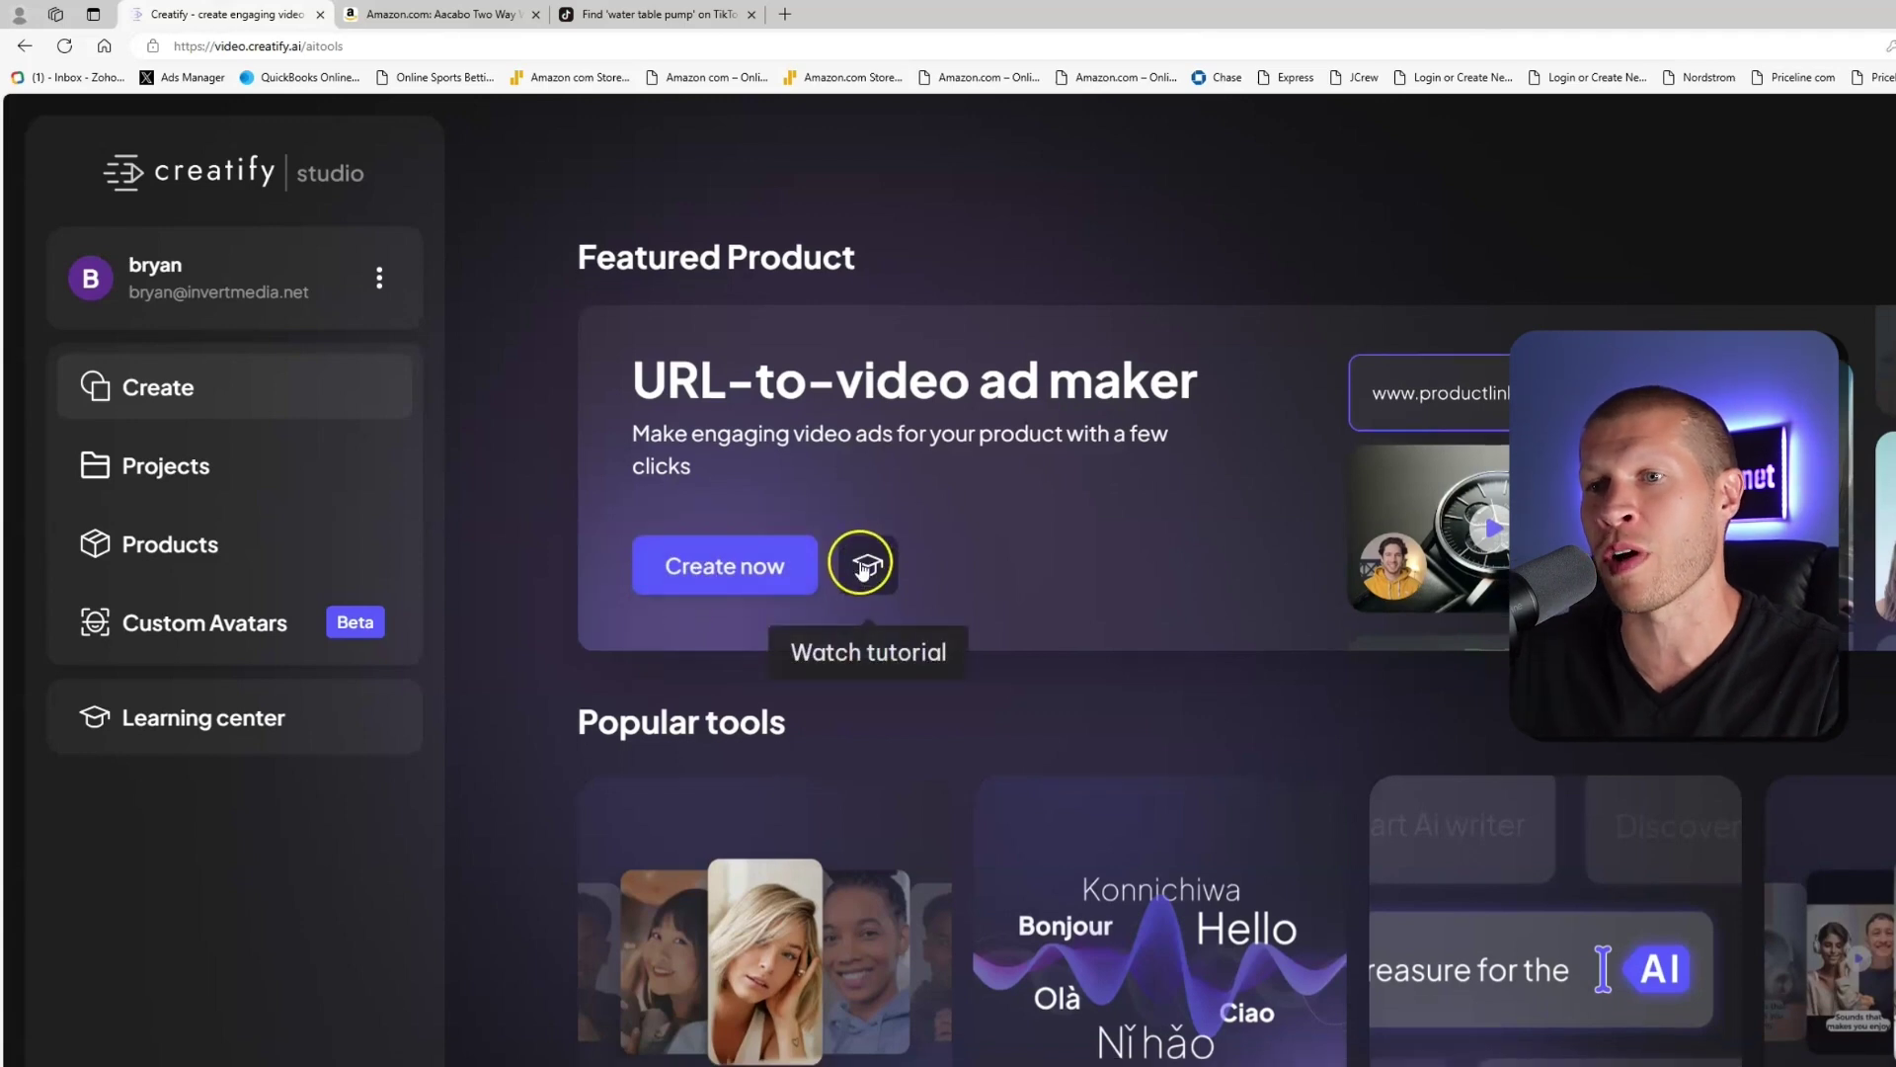
{"action": "scroll", "coordinate": [862, 569], "scroll_direction": "down", "scroll_amount": 1}
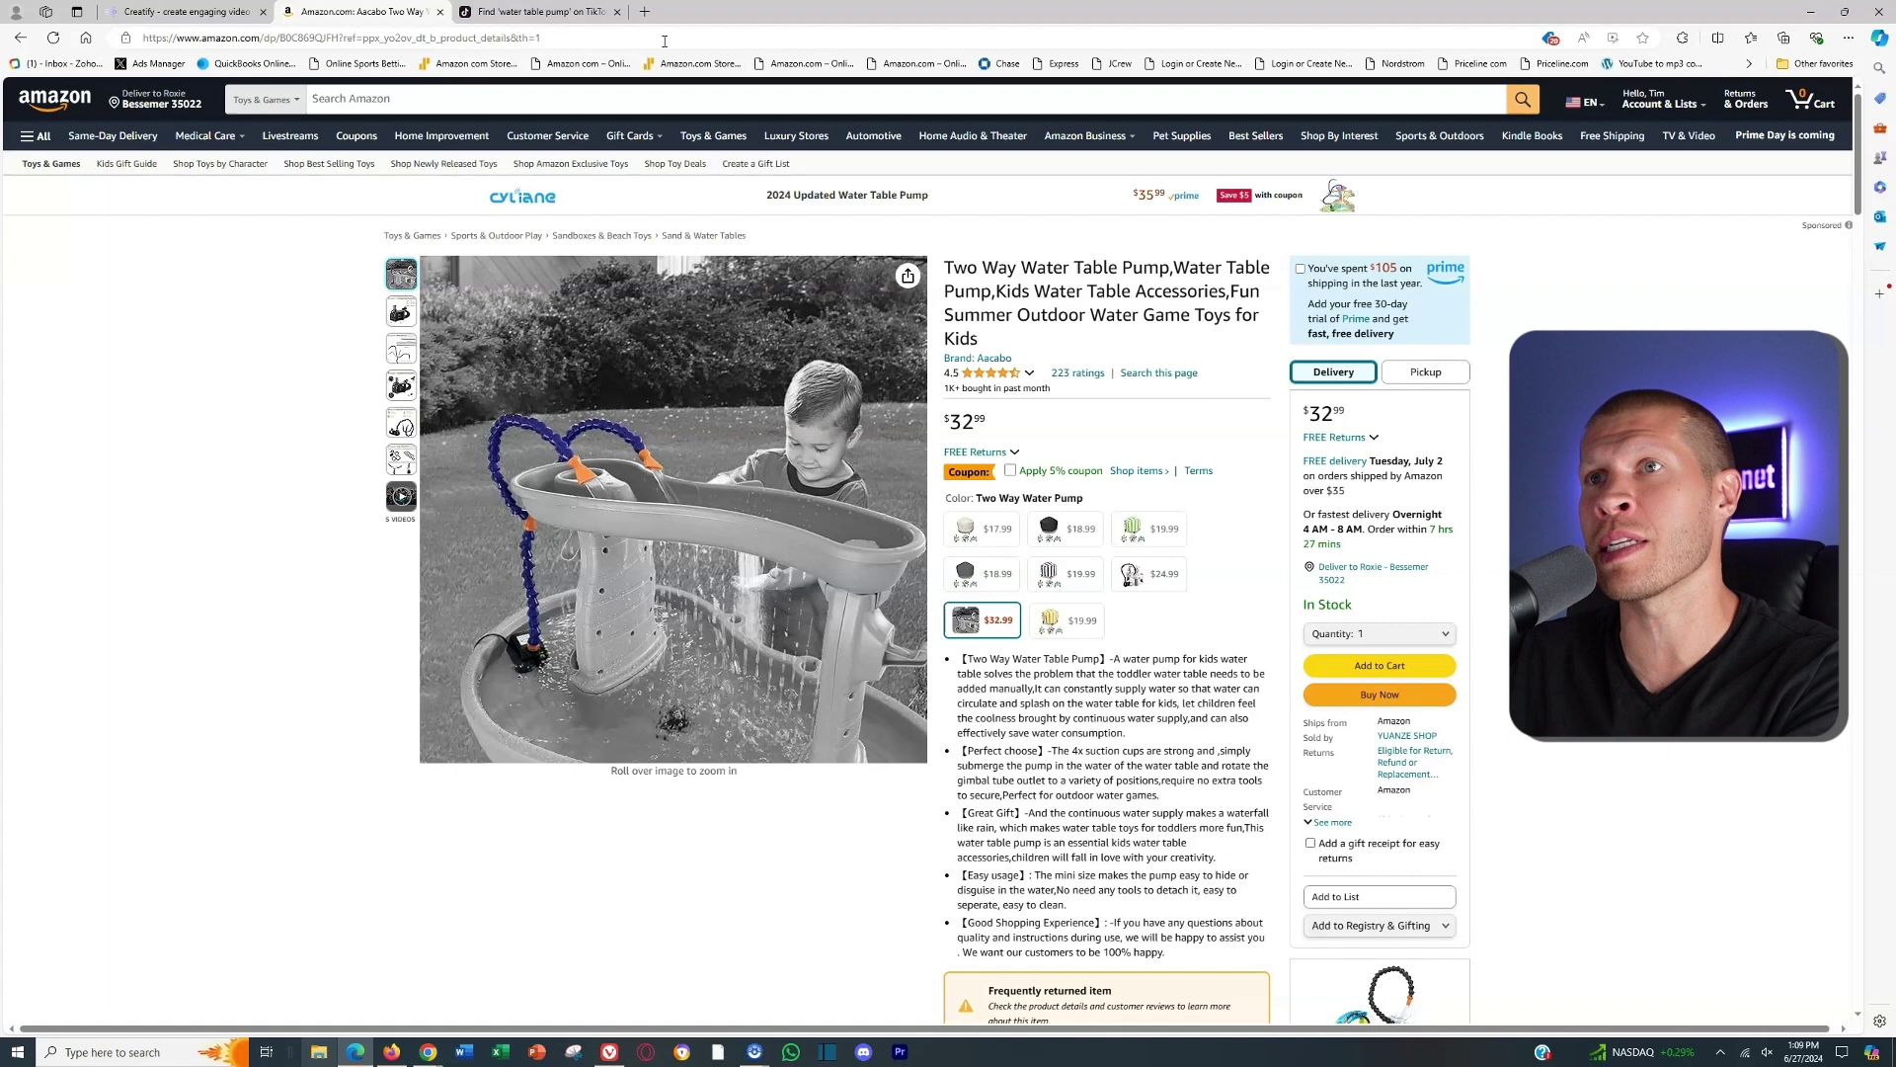
{"action": "left_click", "coordinate": [662, 35]}
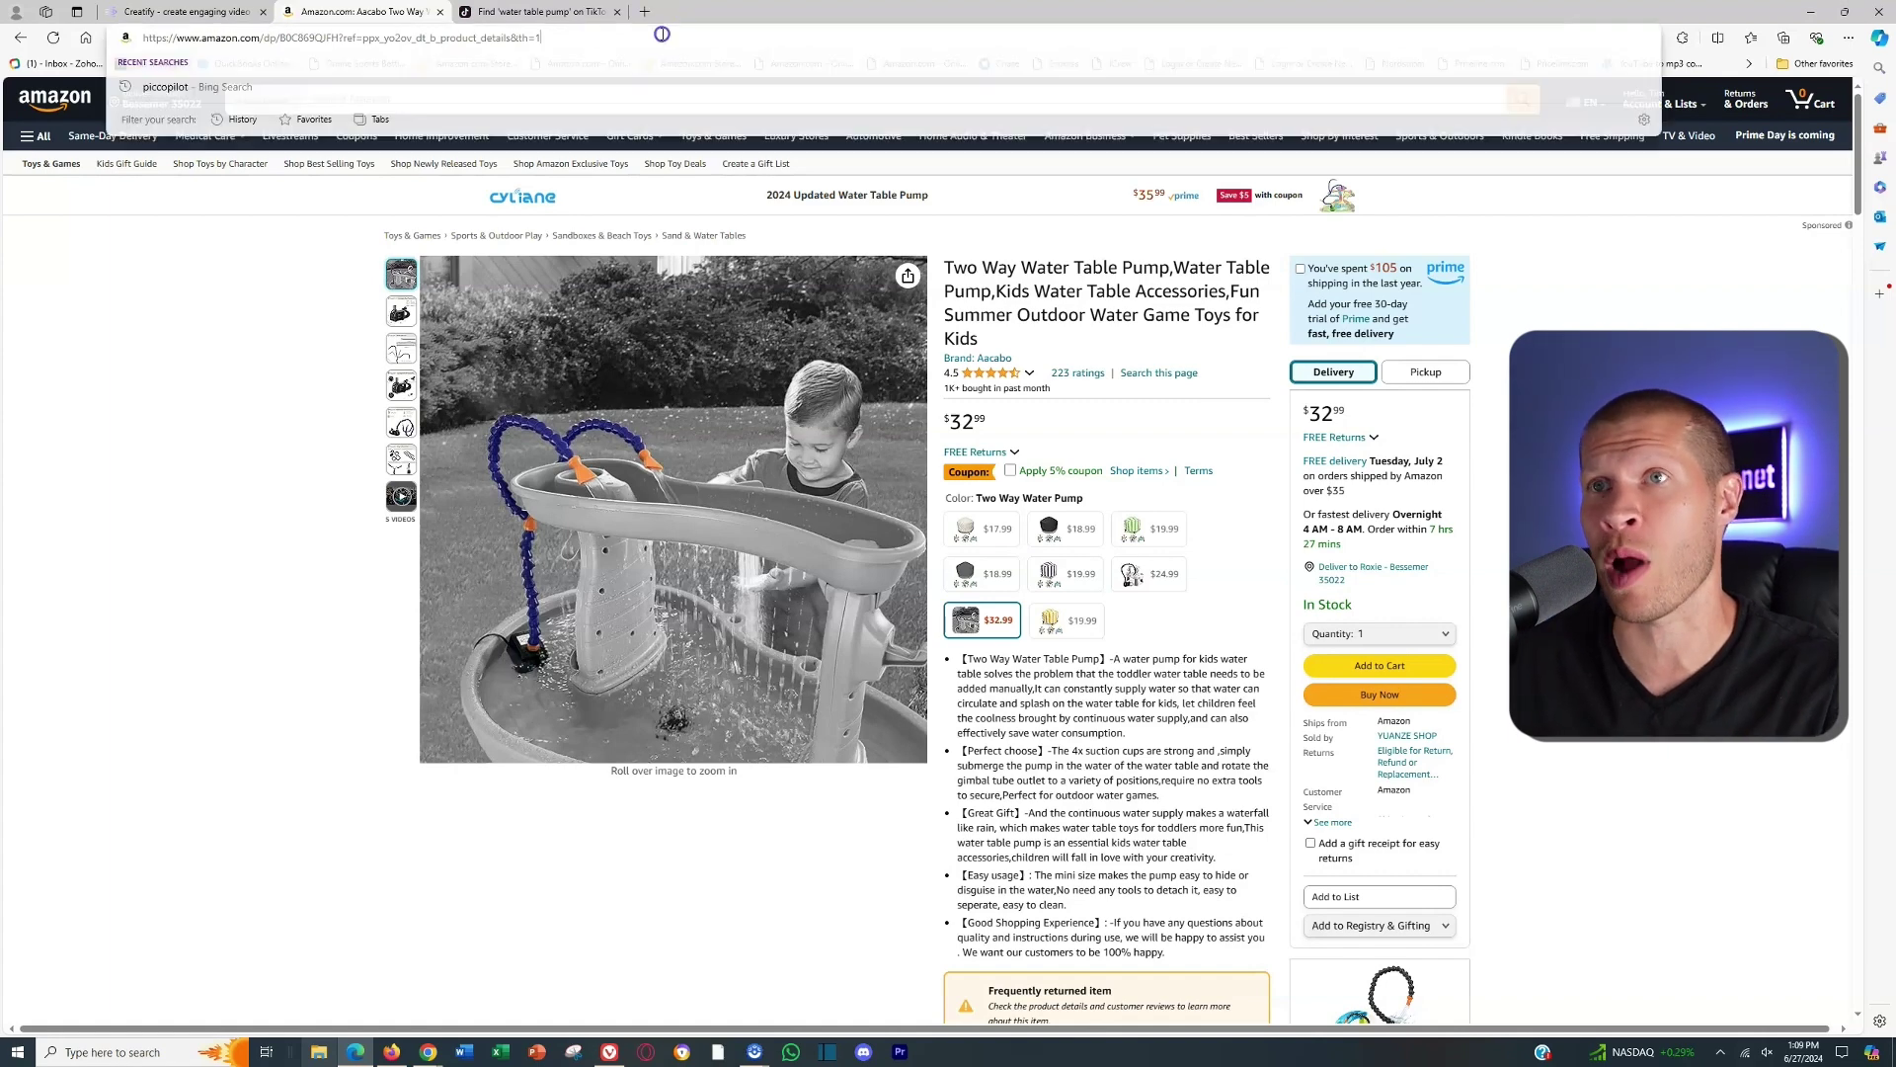
{"action": "left_click", "coordinate": [188, 11]}
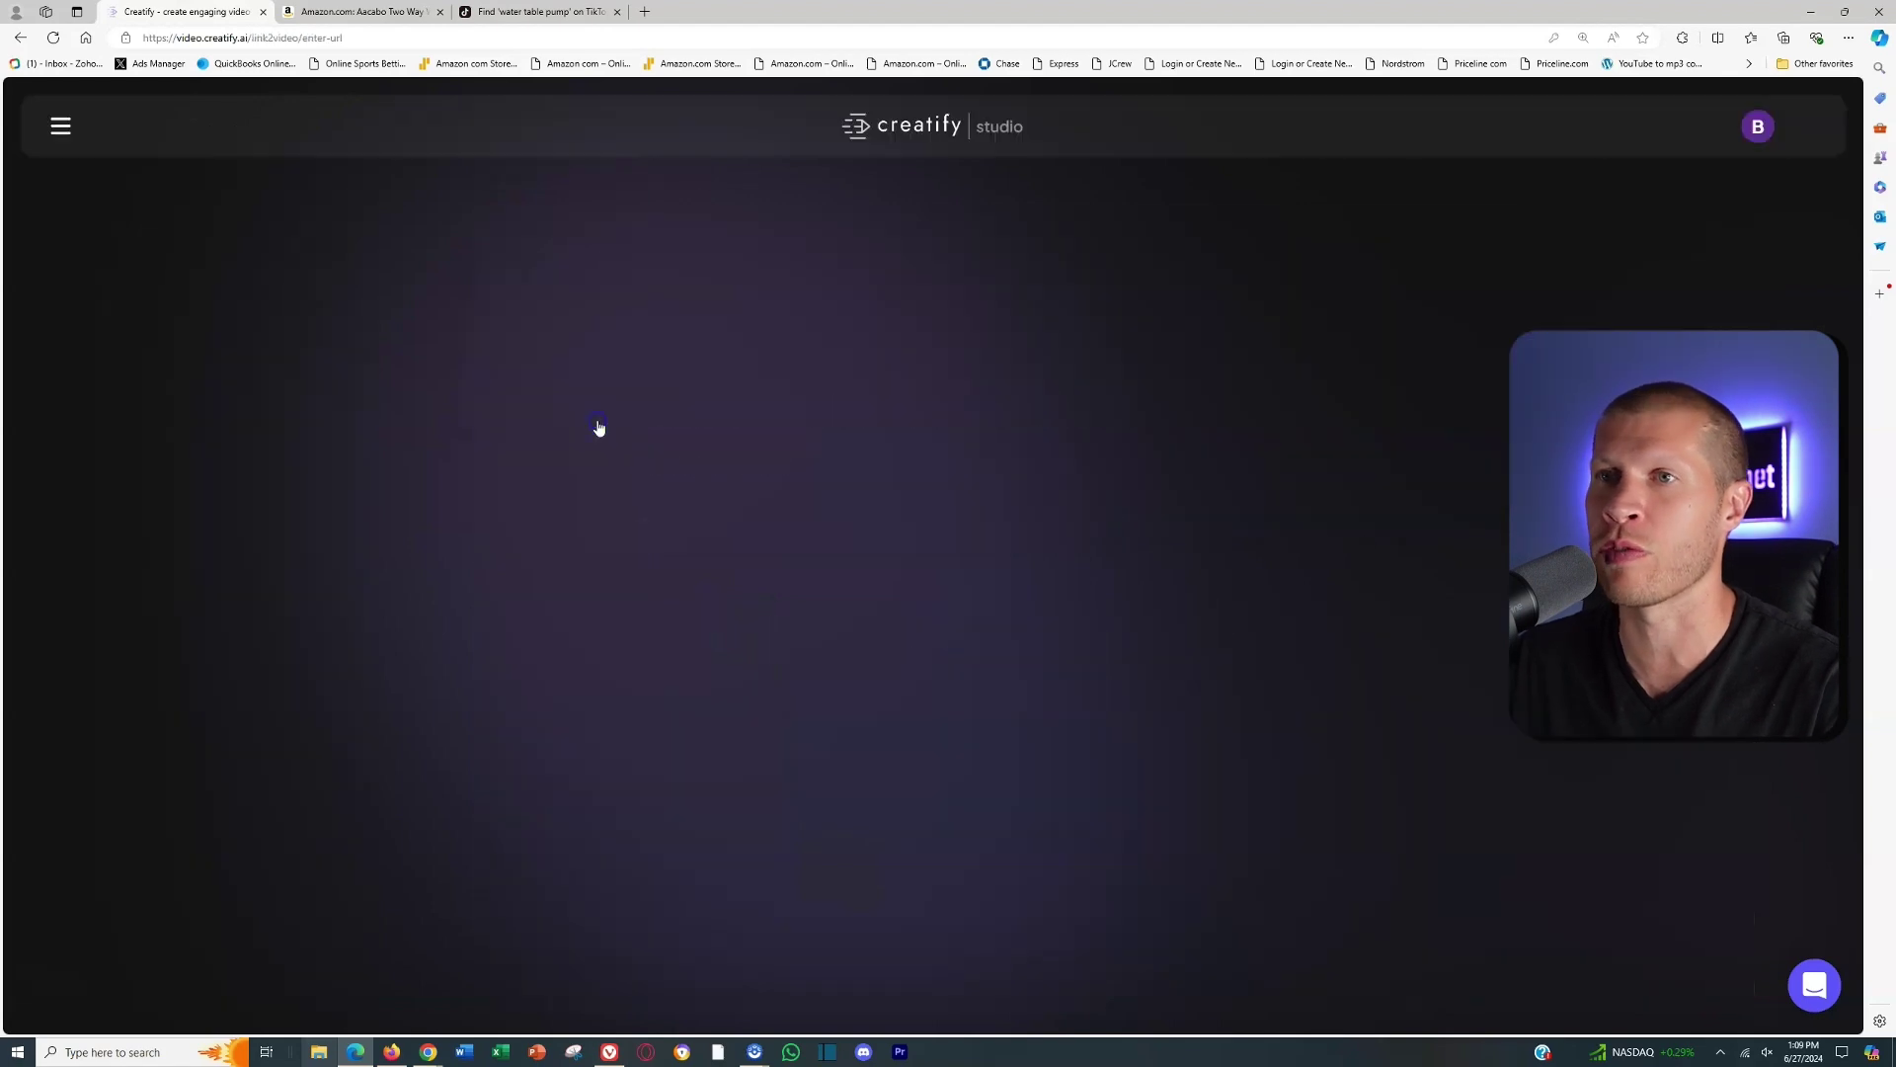
{"action": "left_click", "coordinate": [623, 471]}
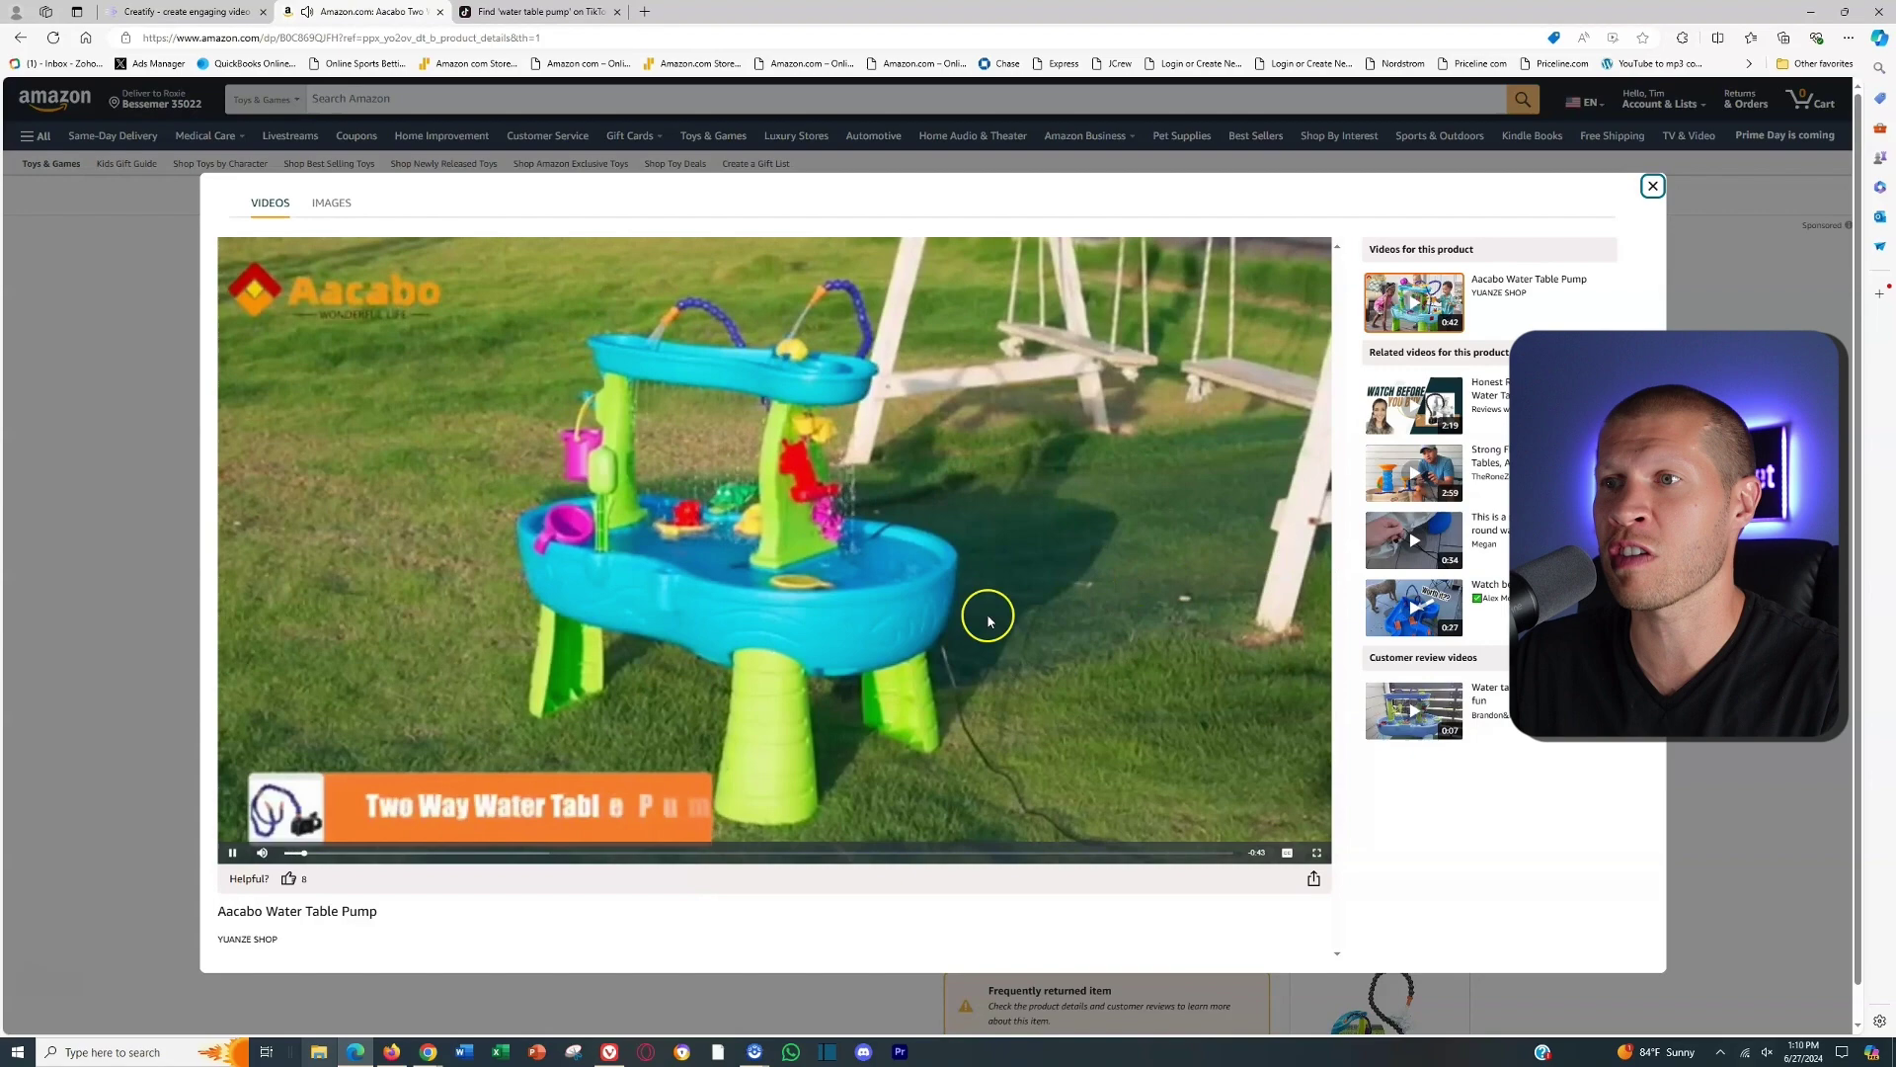
Play the Aacabo Water Table Pump's product video and a related product video on Amazon.
{"action": "left_click", "coordinate": [985, 613]}
{"action": "left_click", "coordinate": [1249, 633]}
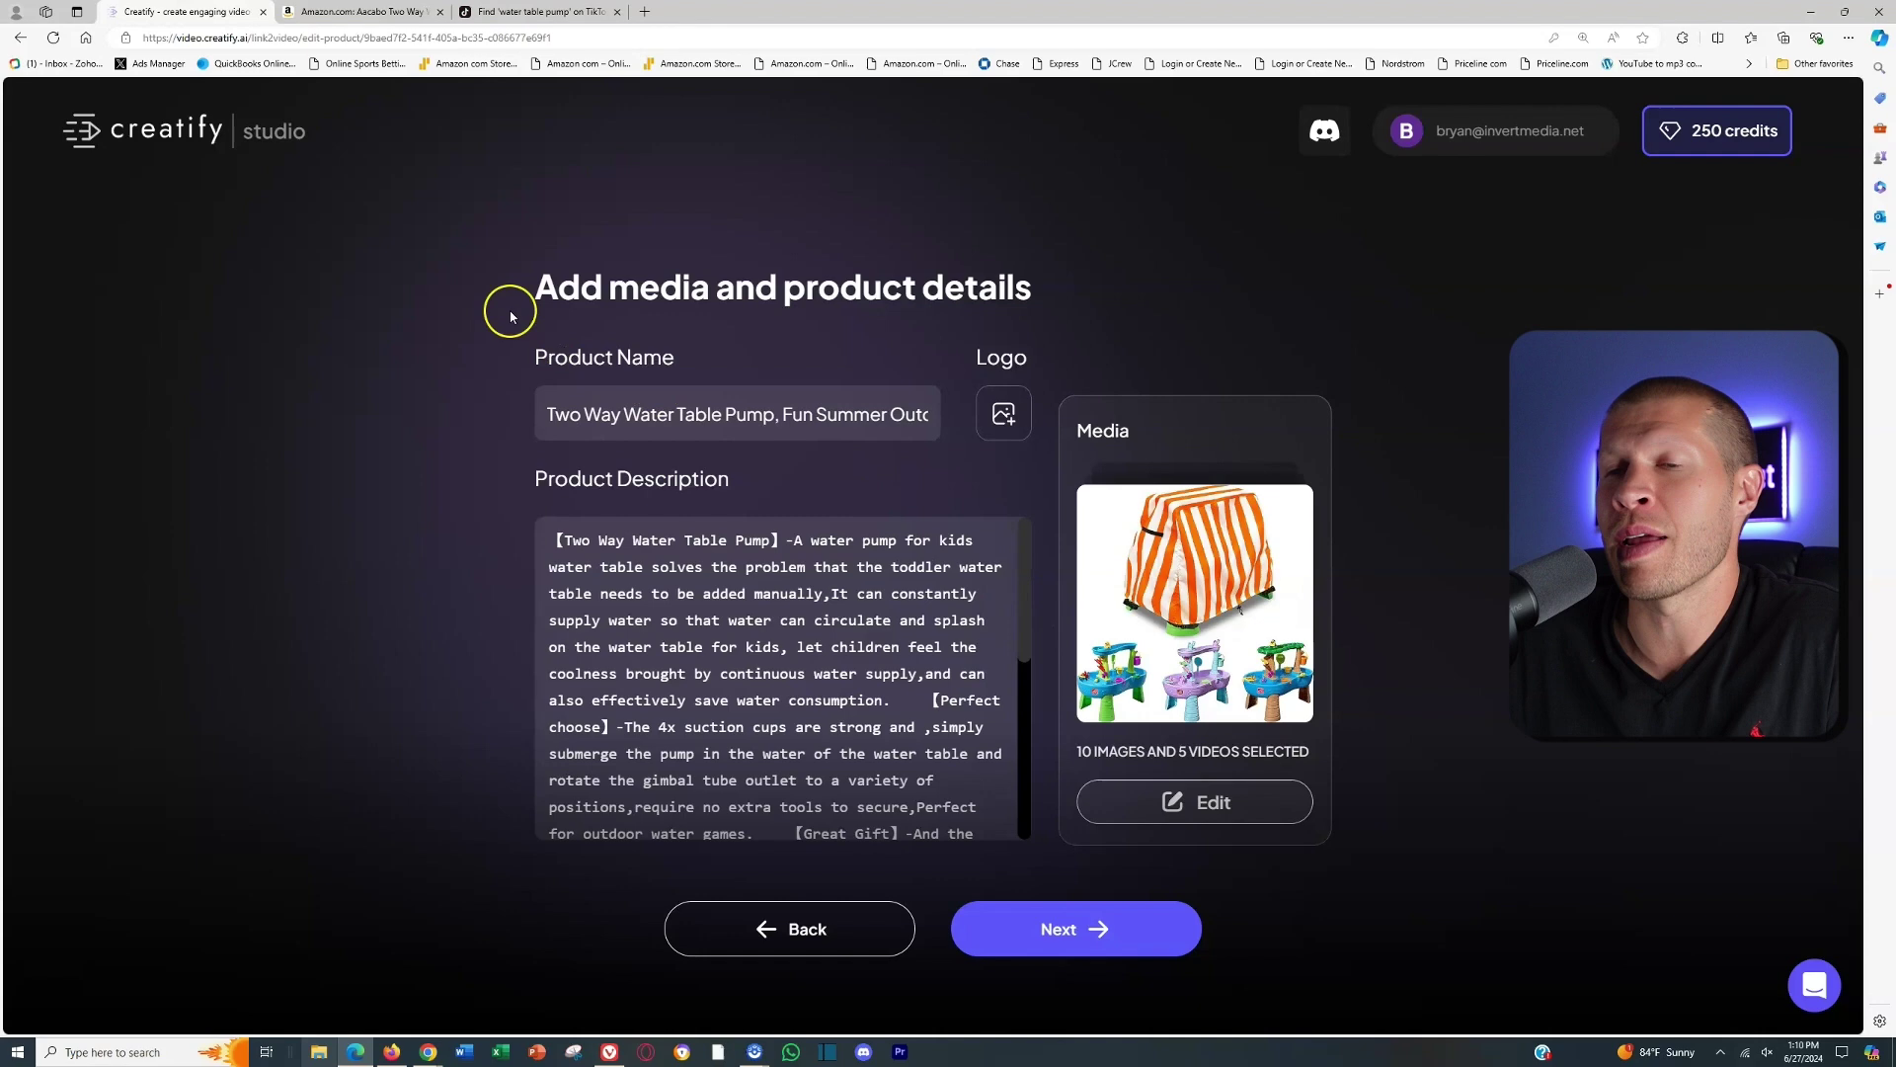
Review the imported pump product name and description.
{"action": "left_click", "coordinate": [666, 407]}
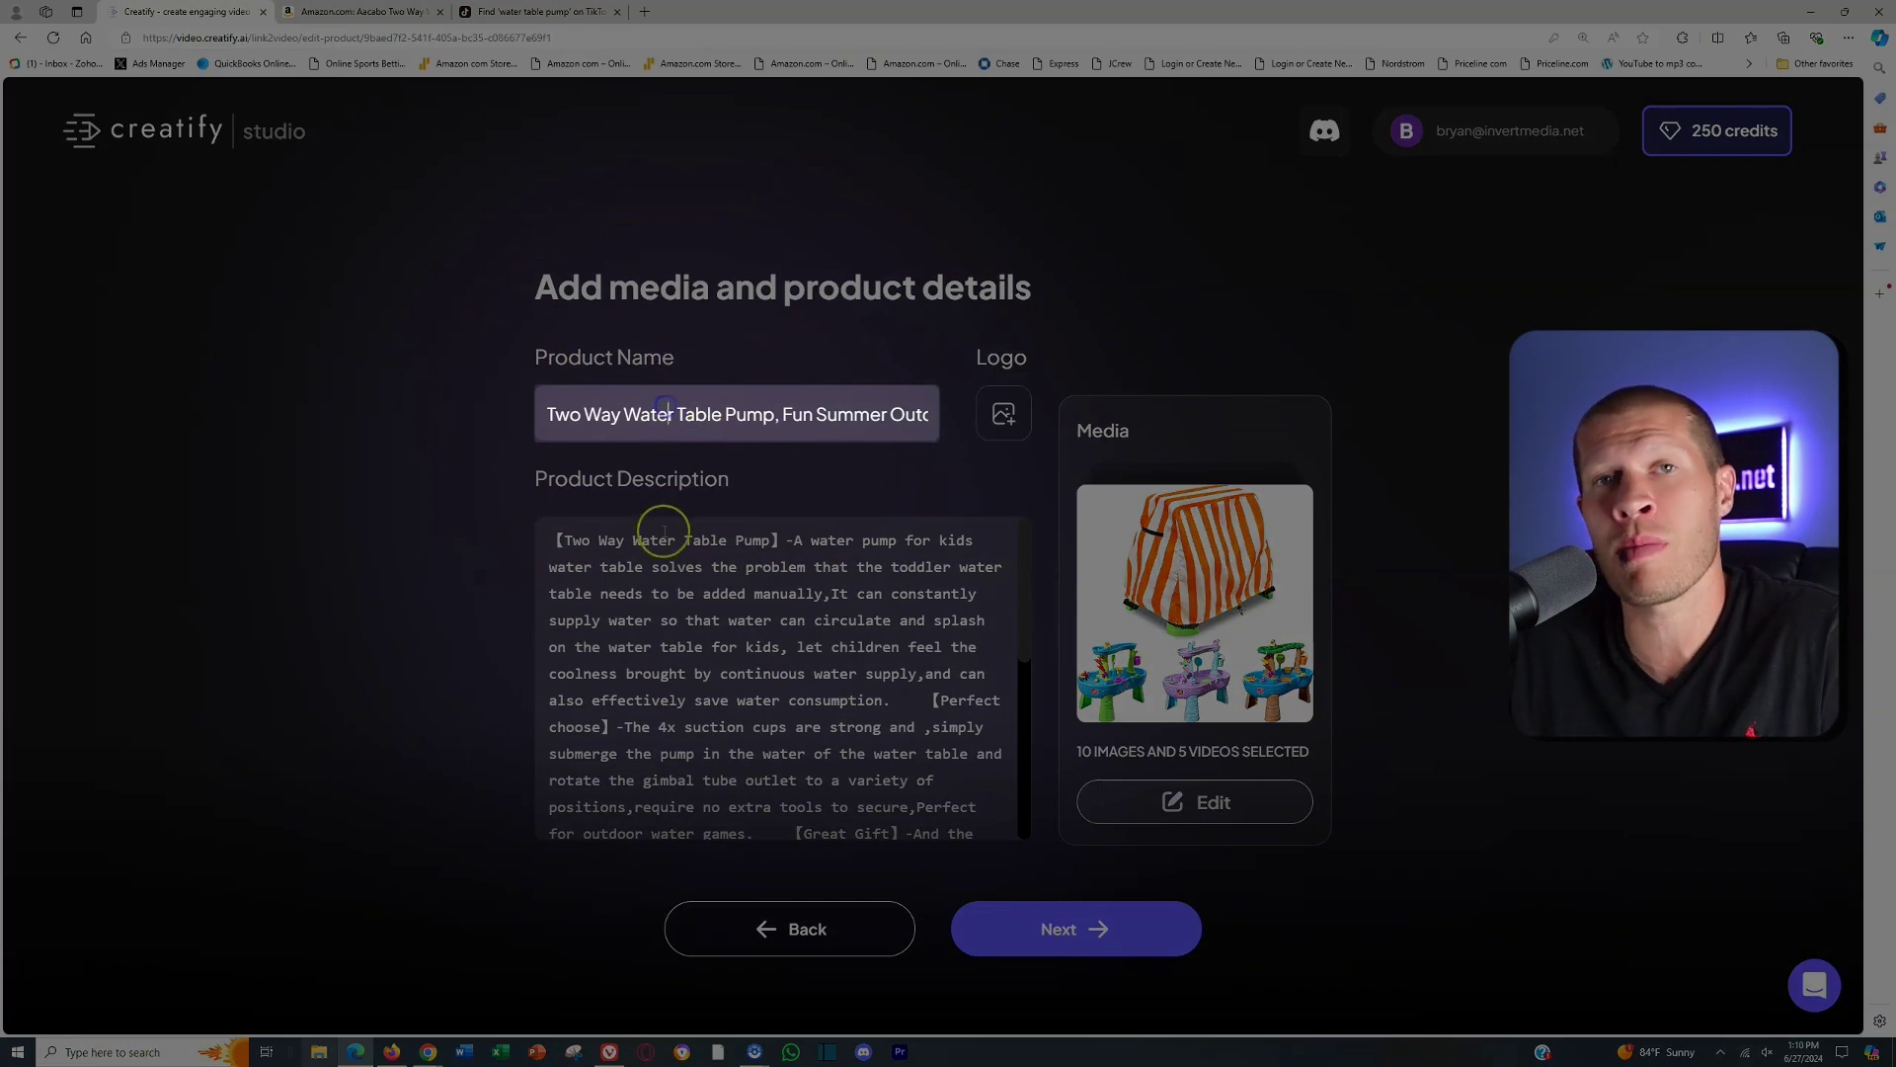
{"action": "left_click", "coordinate": [664, 595]}
{"action": "scroll", "coordinate": [663, 595], "scroll_direction": "down", "scroll_amount": 2}
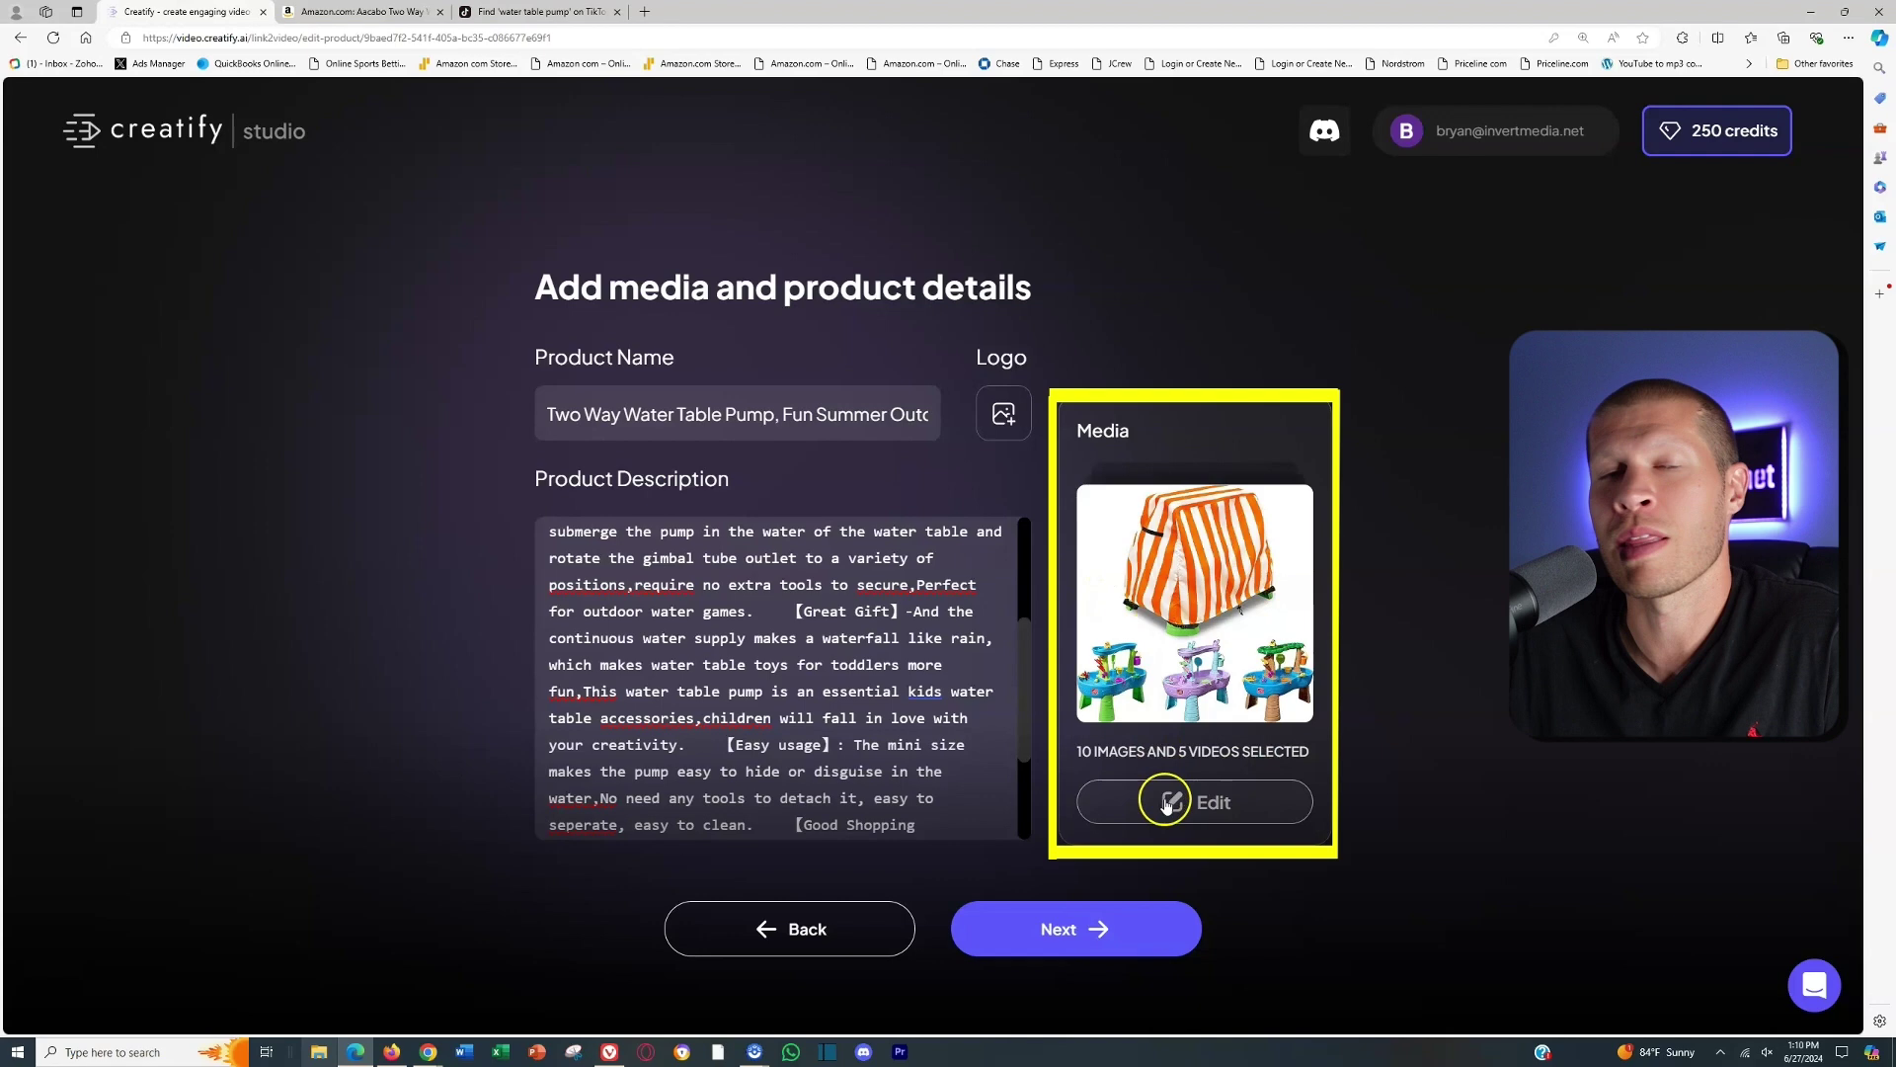
Trim the media gallery down to 14 images and 1 video and save it.
{"action": "left_click", "coordinate": [1168, 803]}
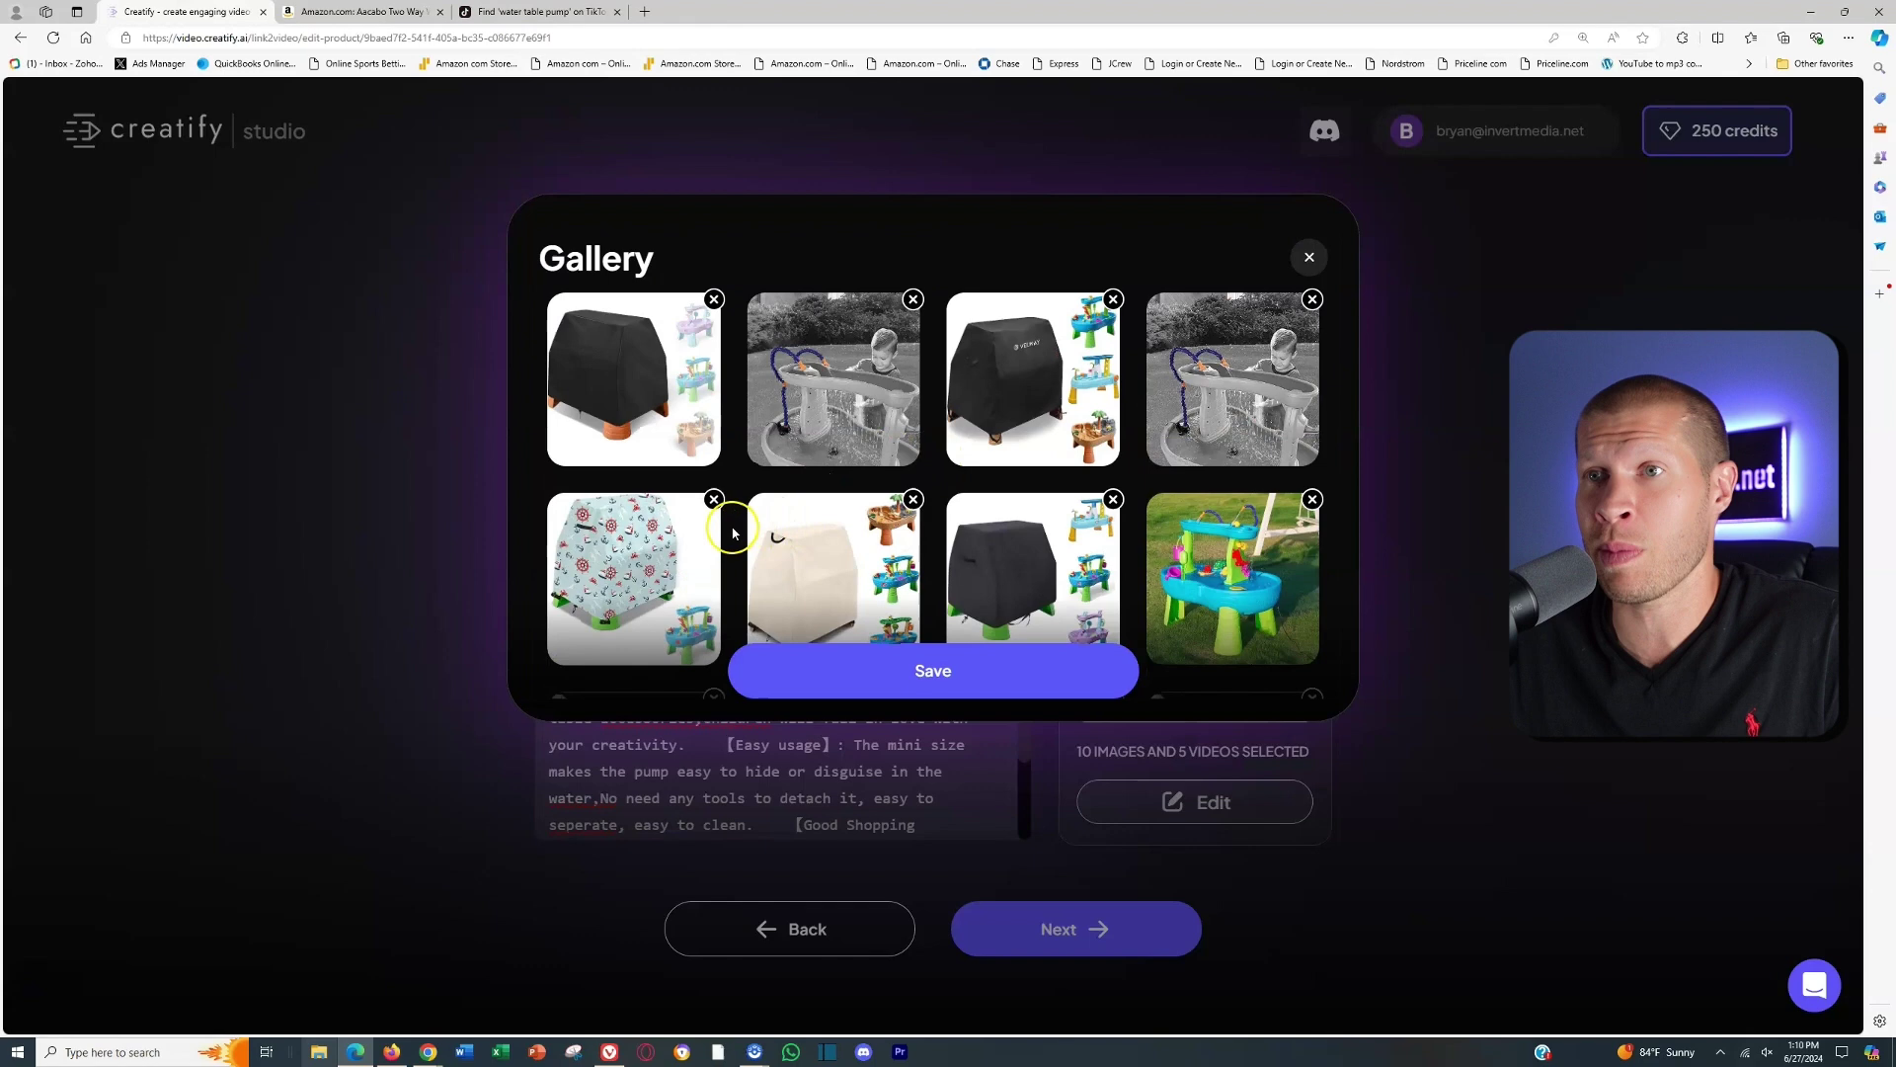
{"action": "scroll", "coordinate": [672, 445], "scroll_direction": "down", "scroll_amount": 2}
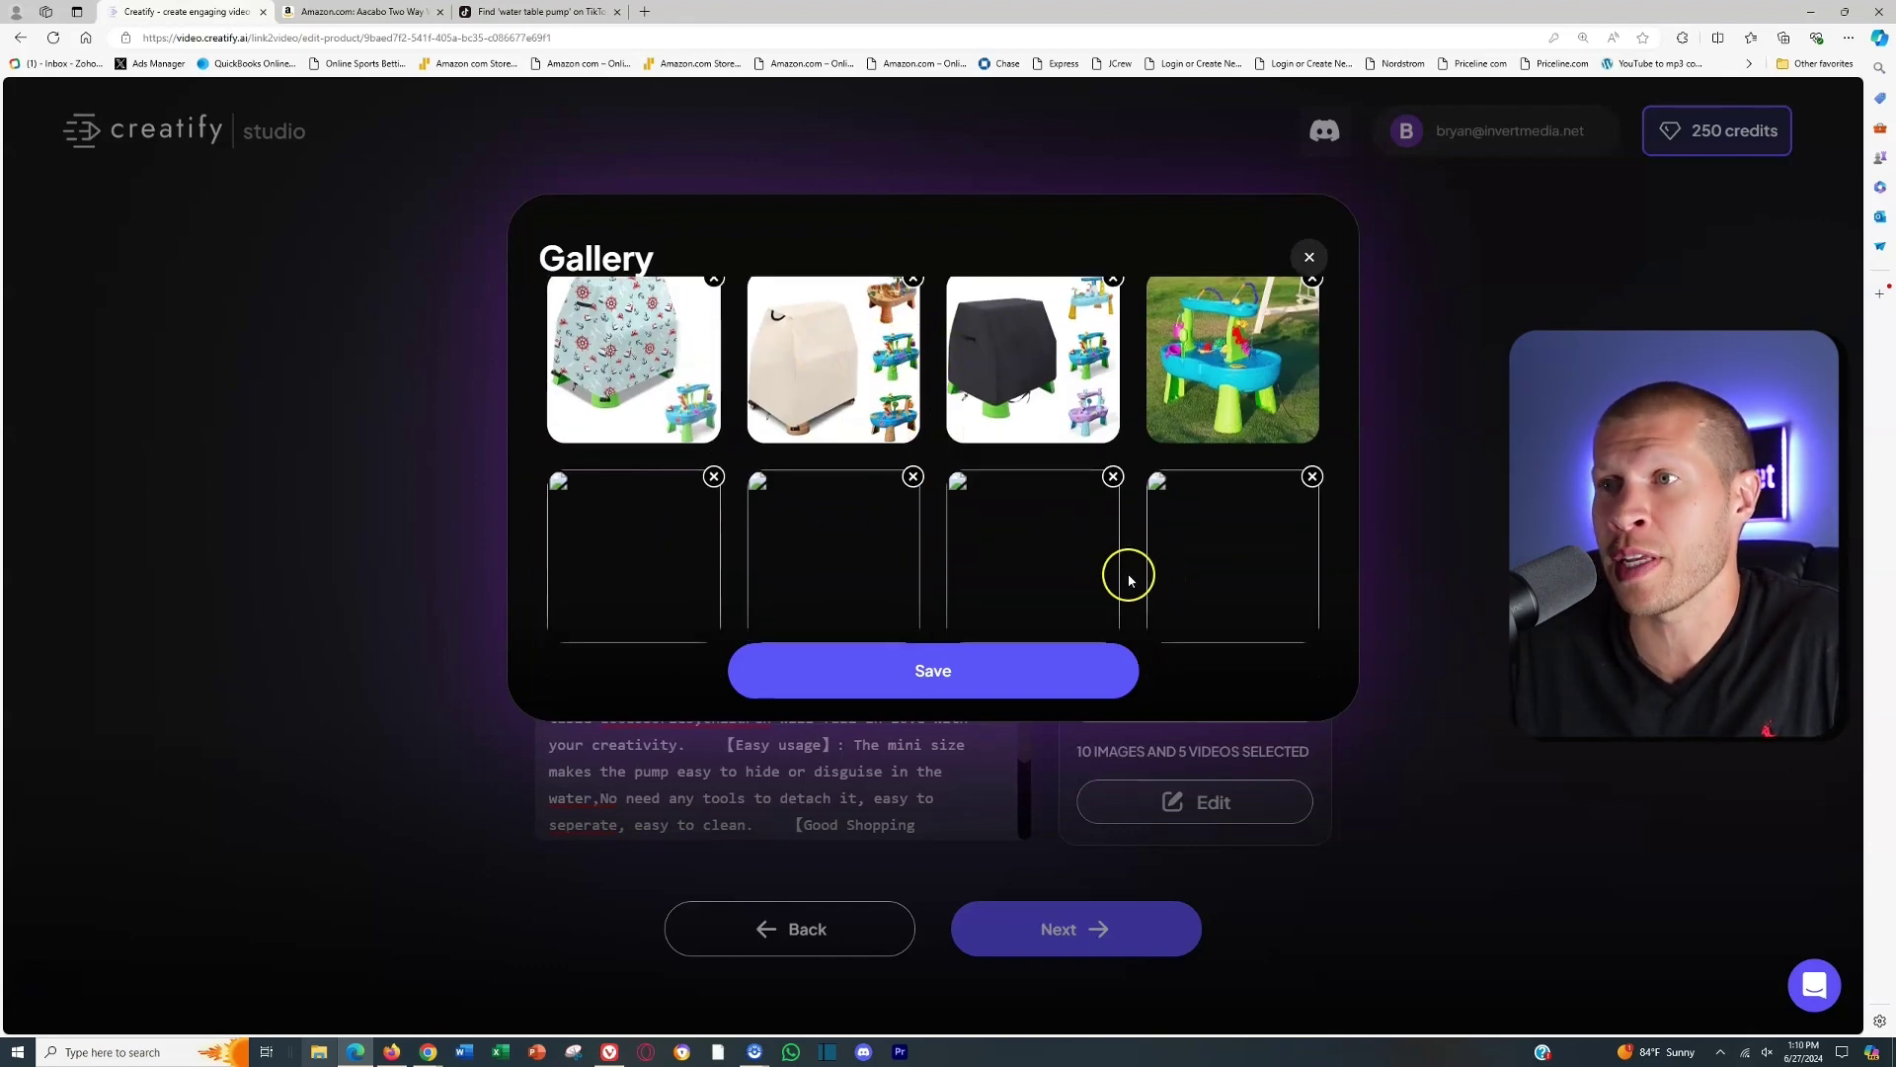
{"action": "scroll", "coordinate": [1106, 553], "scroll_direction": "up", "scroll_amount": 4}
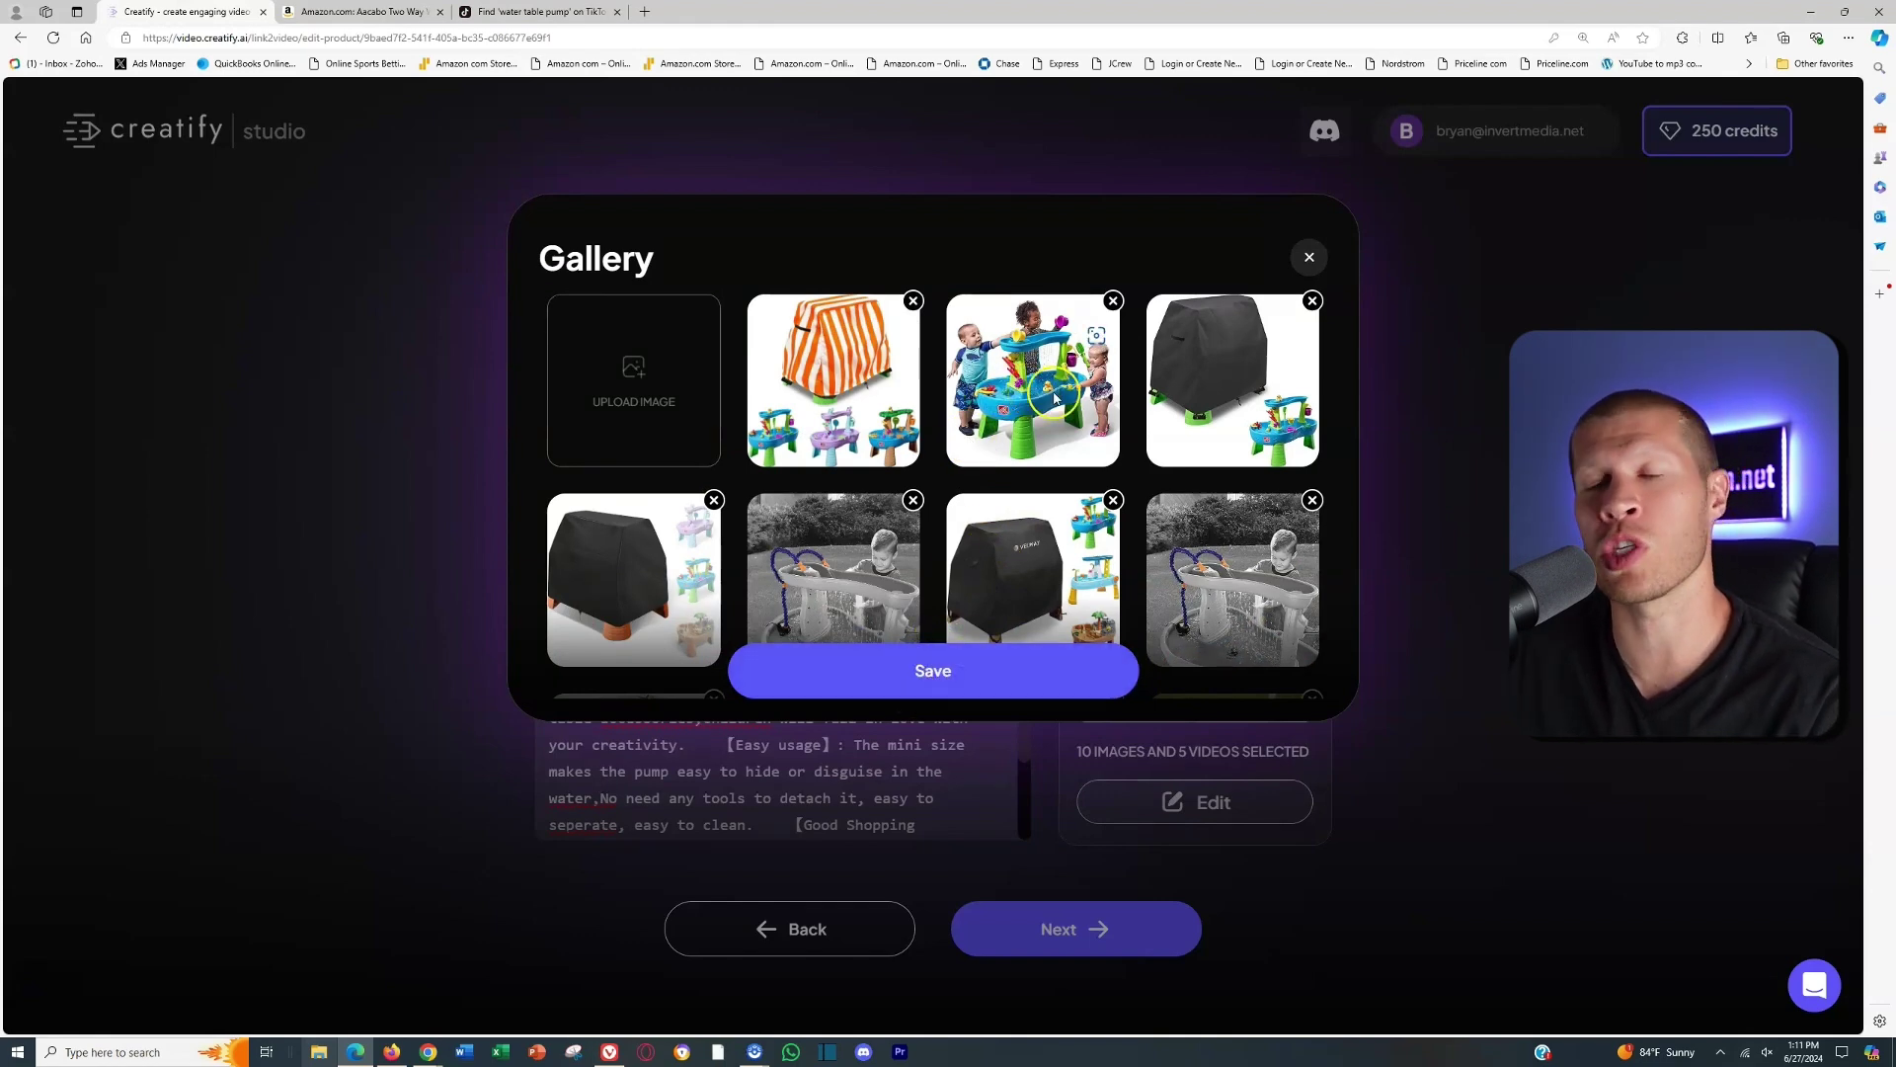
{"action": "left_click", "coordinate": [938, 667]}
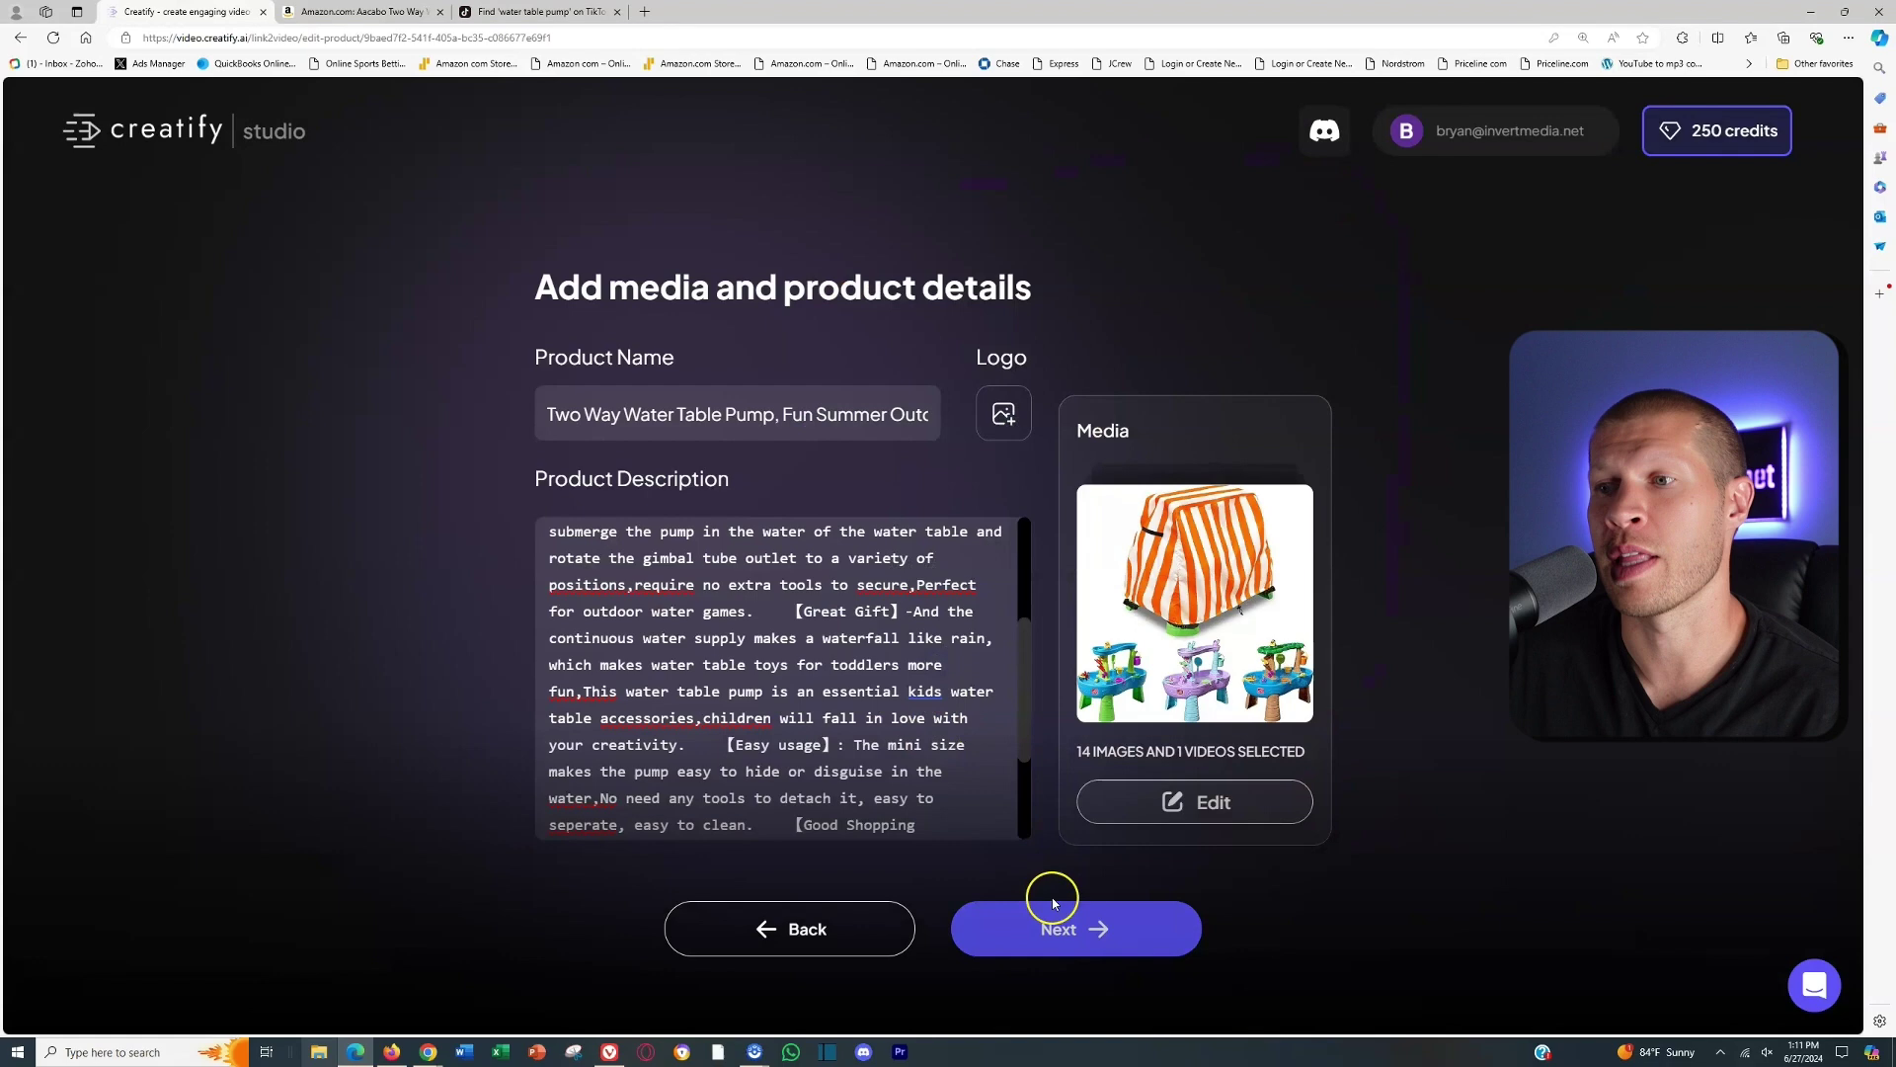
Apply 9:16 aspect ratio, 15-second length and English, then begin AI script generation.
{"action": "left_click", "coordinate": [1048, 928]}
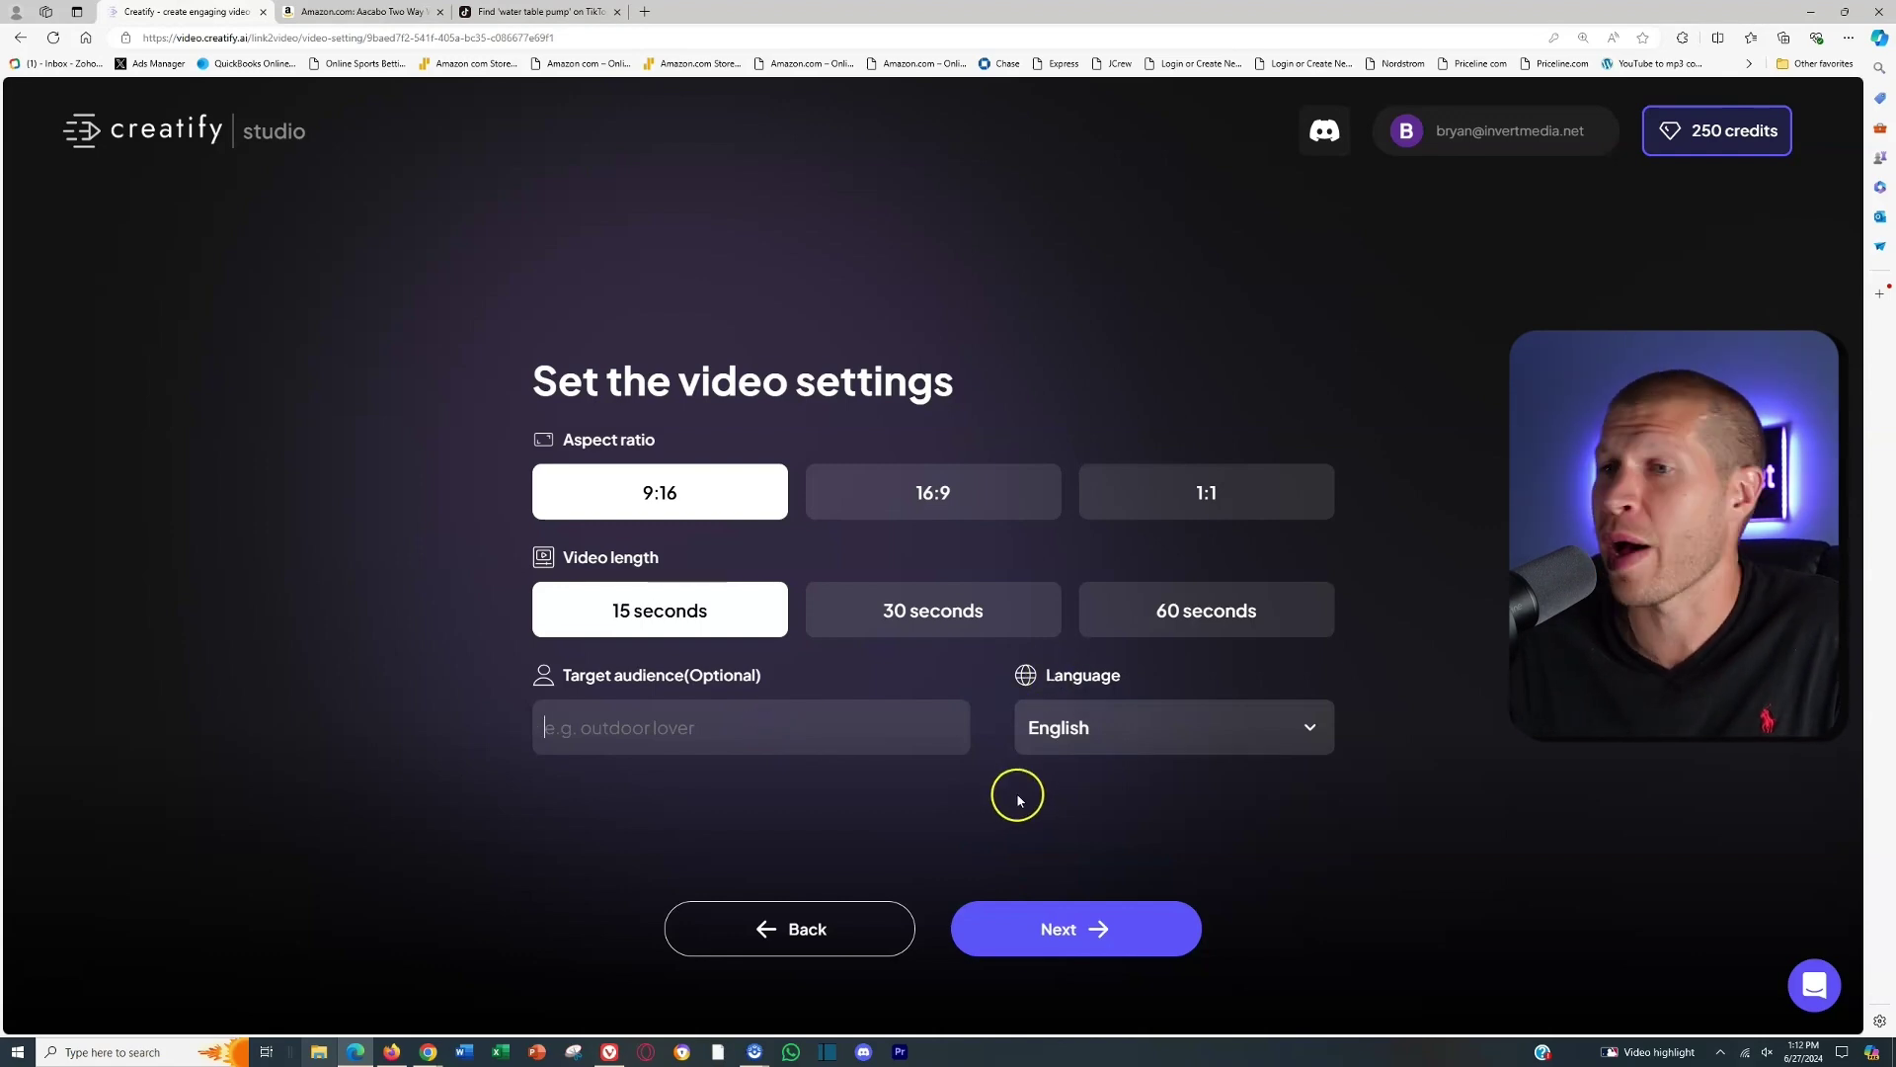
{"action": "left_click", "coordinate": [1024, 926]}
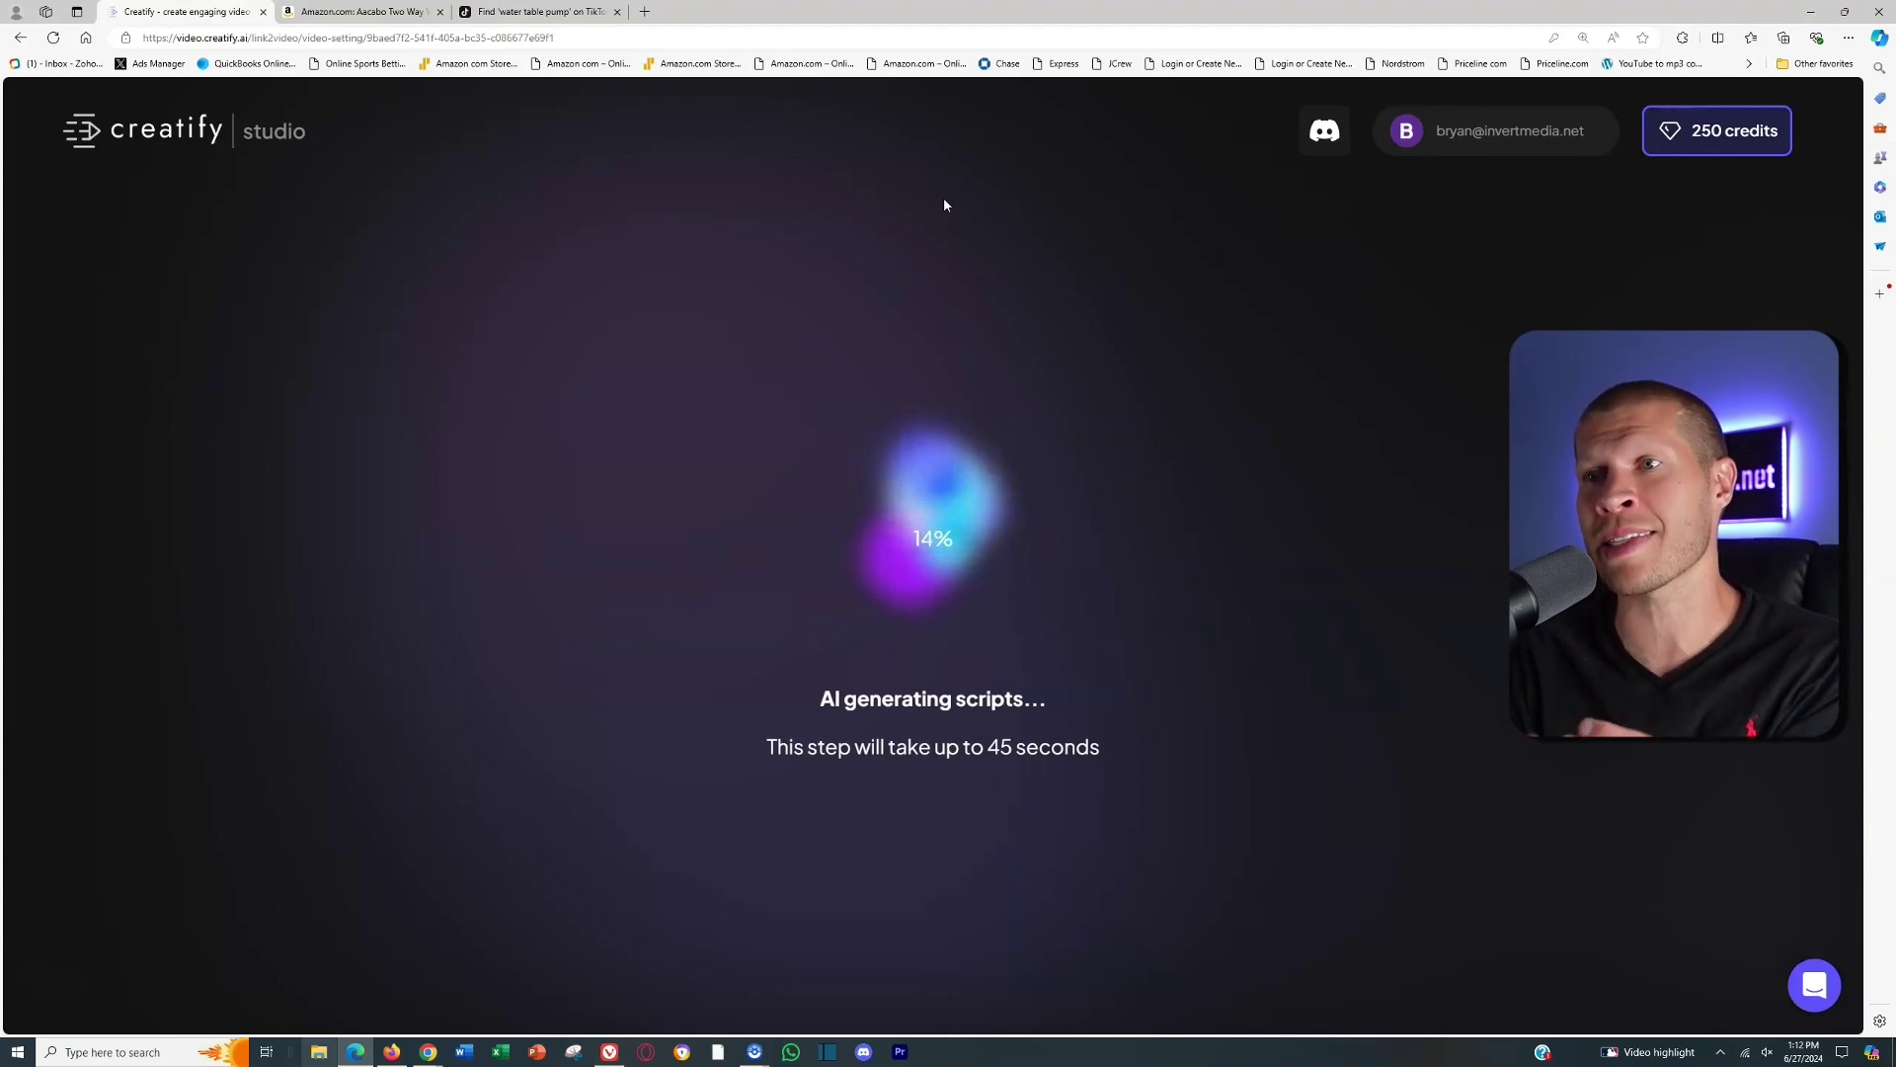
Browse through the AI-generated ad scripts for the pump.
{"action": "left_click", "coordinate": [919, 195]}
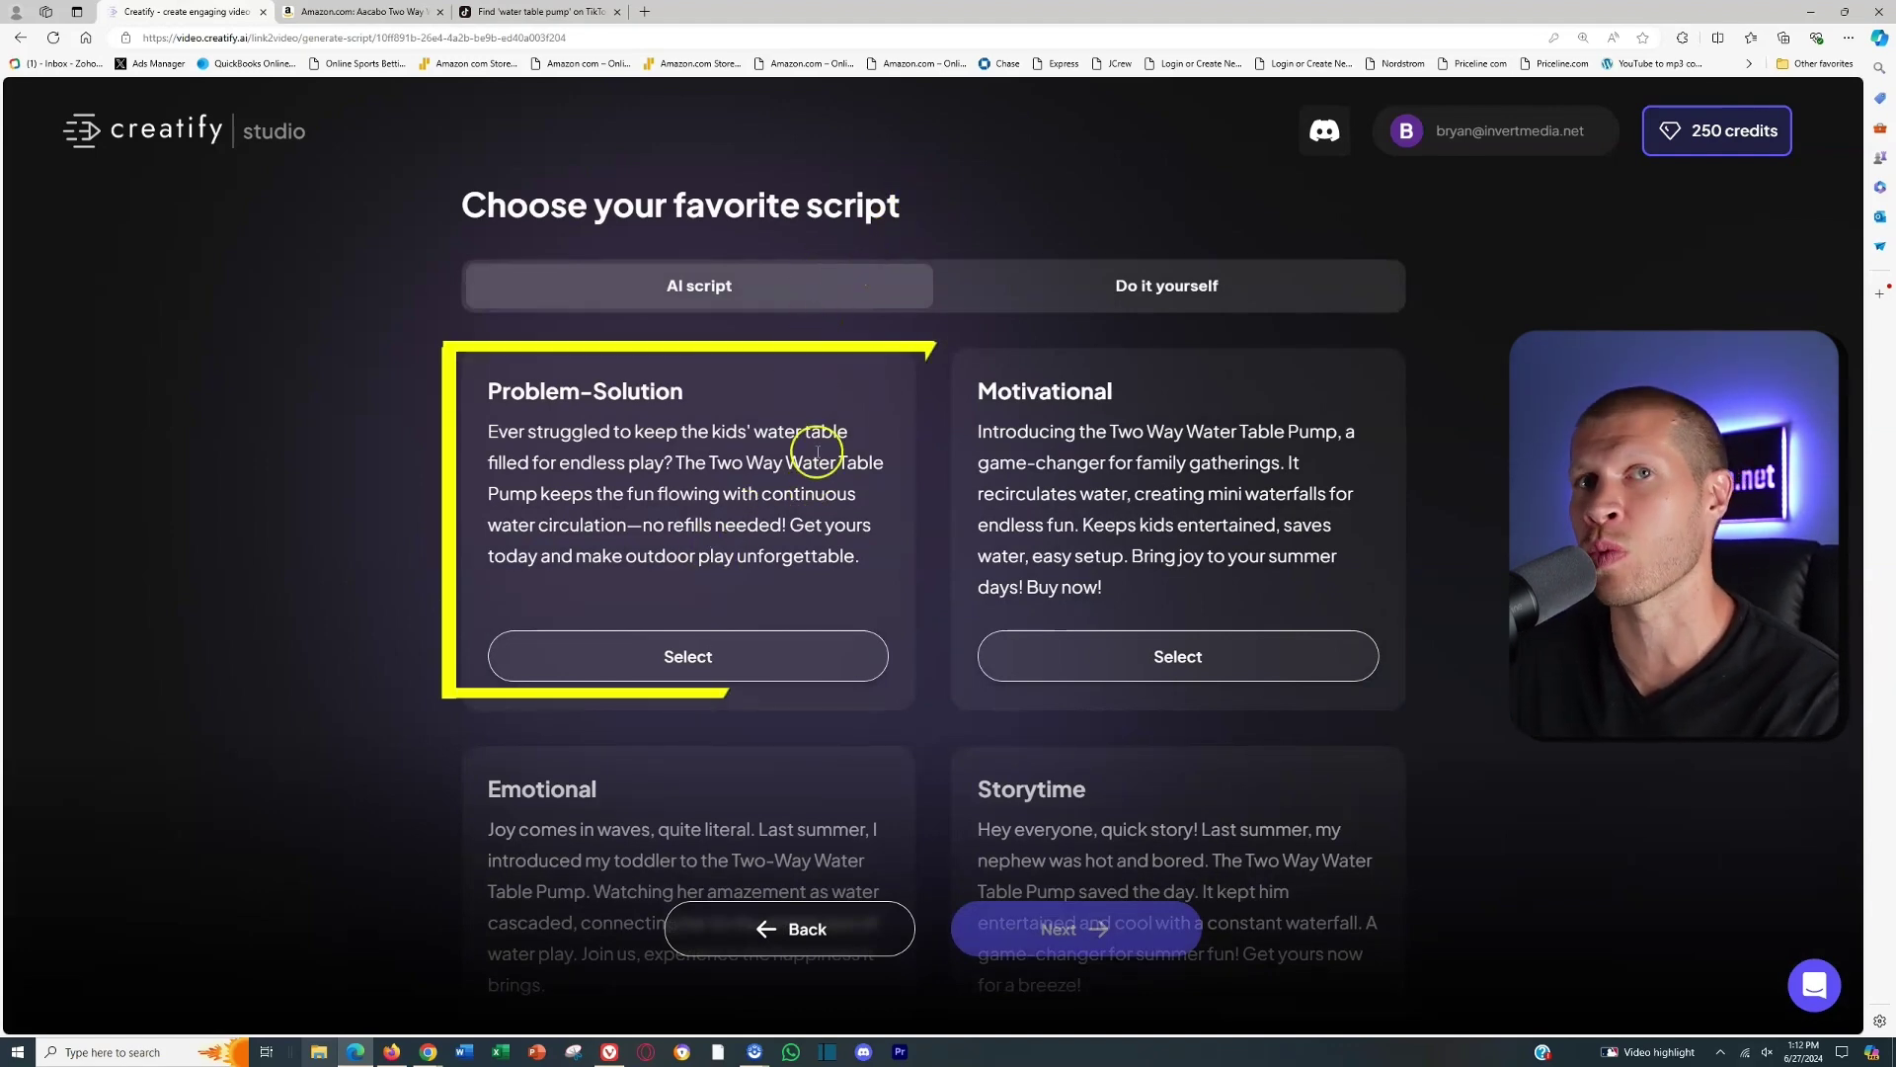
{"action": "scroll", "coordinate": [798, 484], "scroll_direction": "down", "scroll_amount": 2}
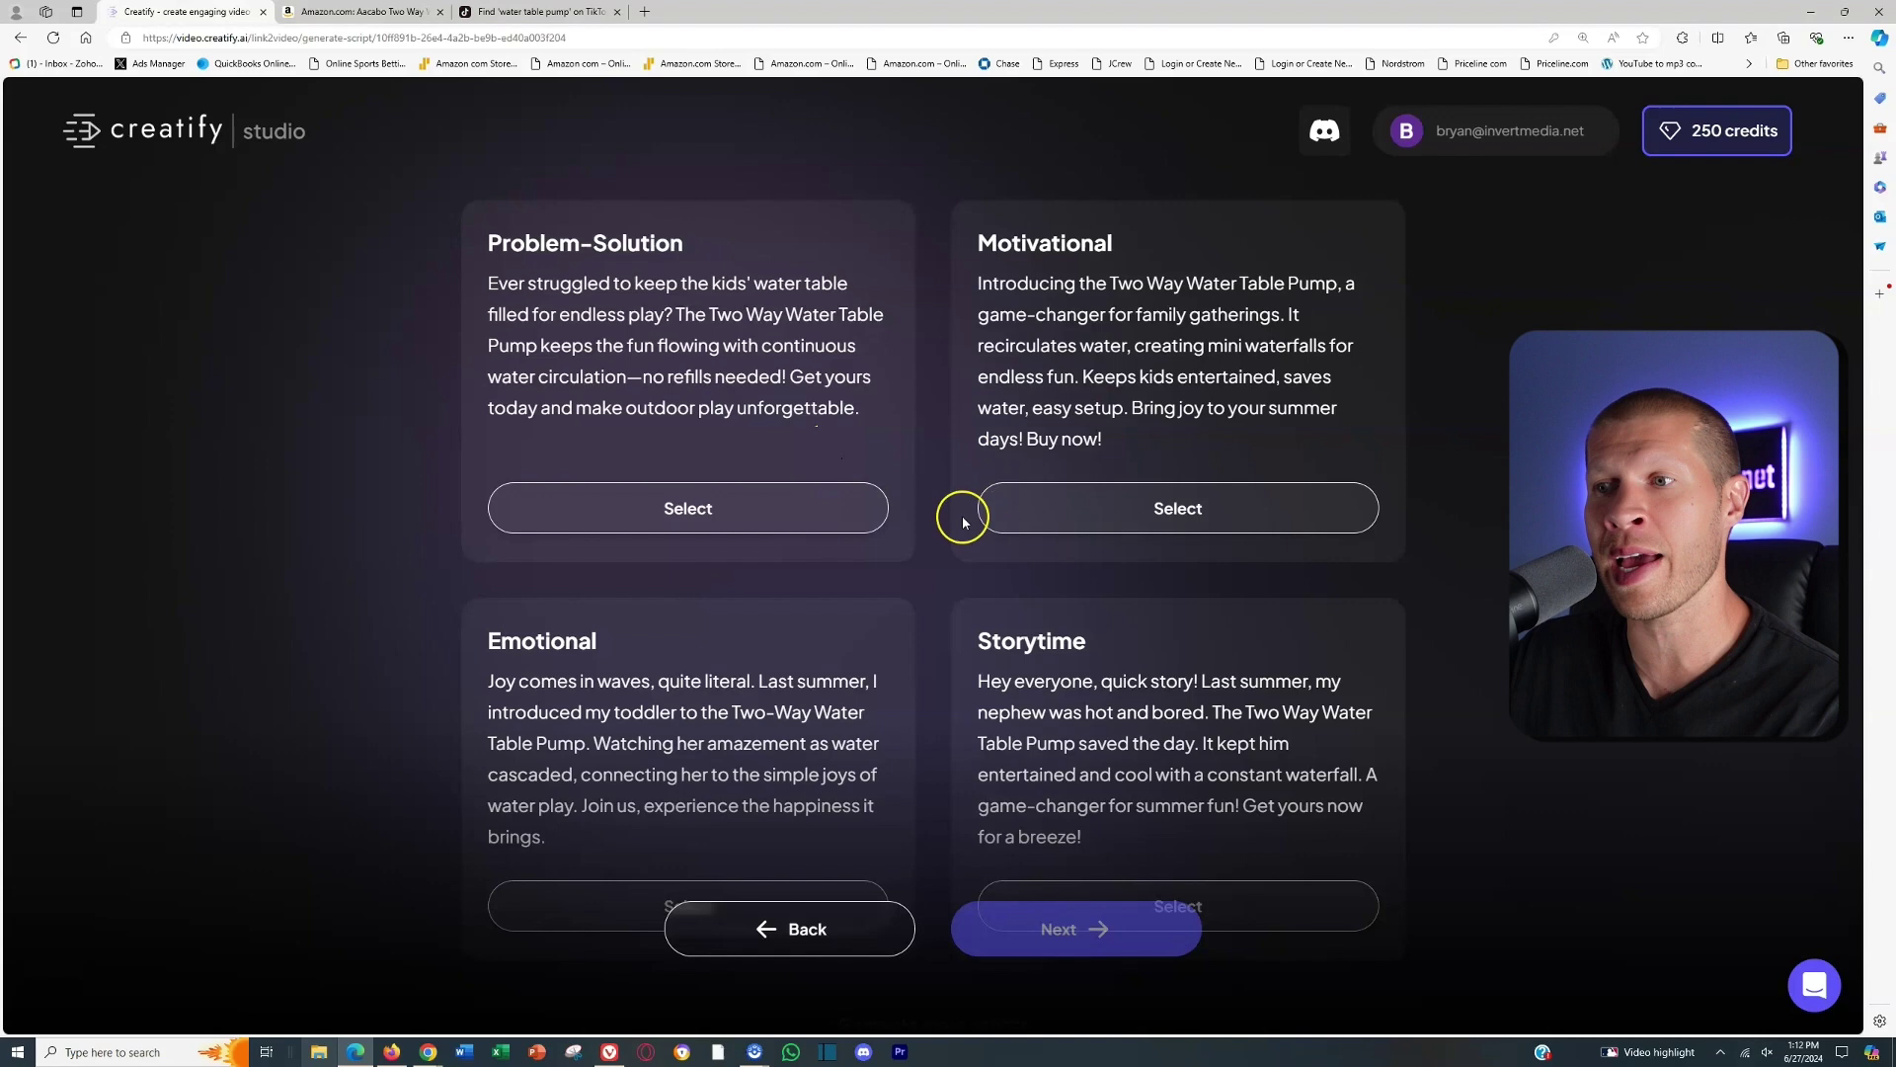
{"action": "scroll", "coordinate": [964, 521], "scroll_direction": "down", "scroll_amount": 2}
{"action": "scroll", "coordinate": [929, 538], "scroll_direction": "up", "scroll_amount": 3}
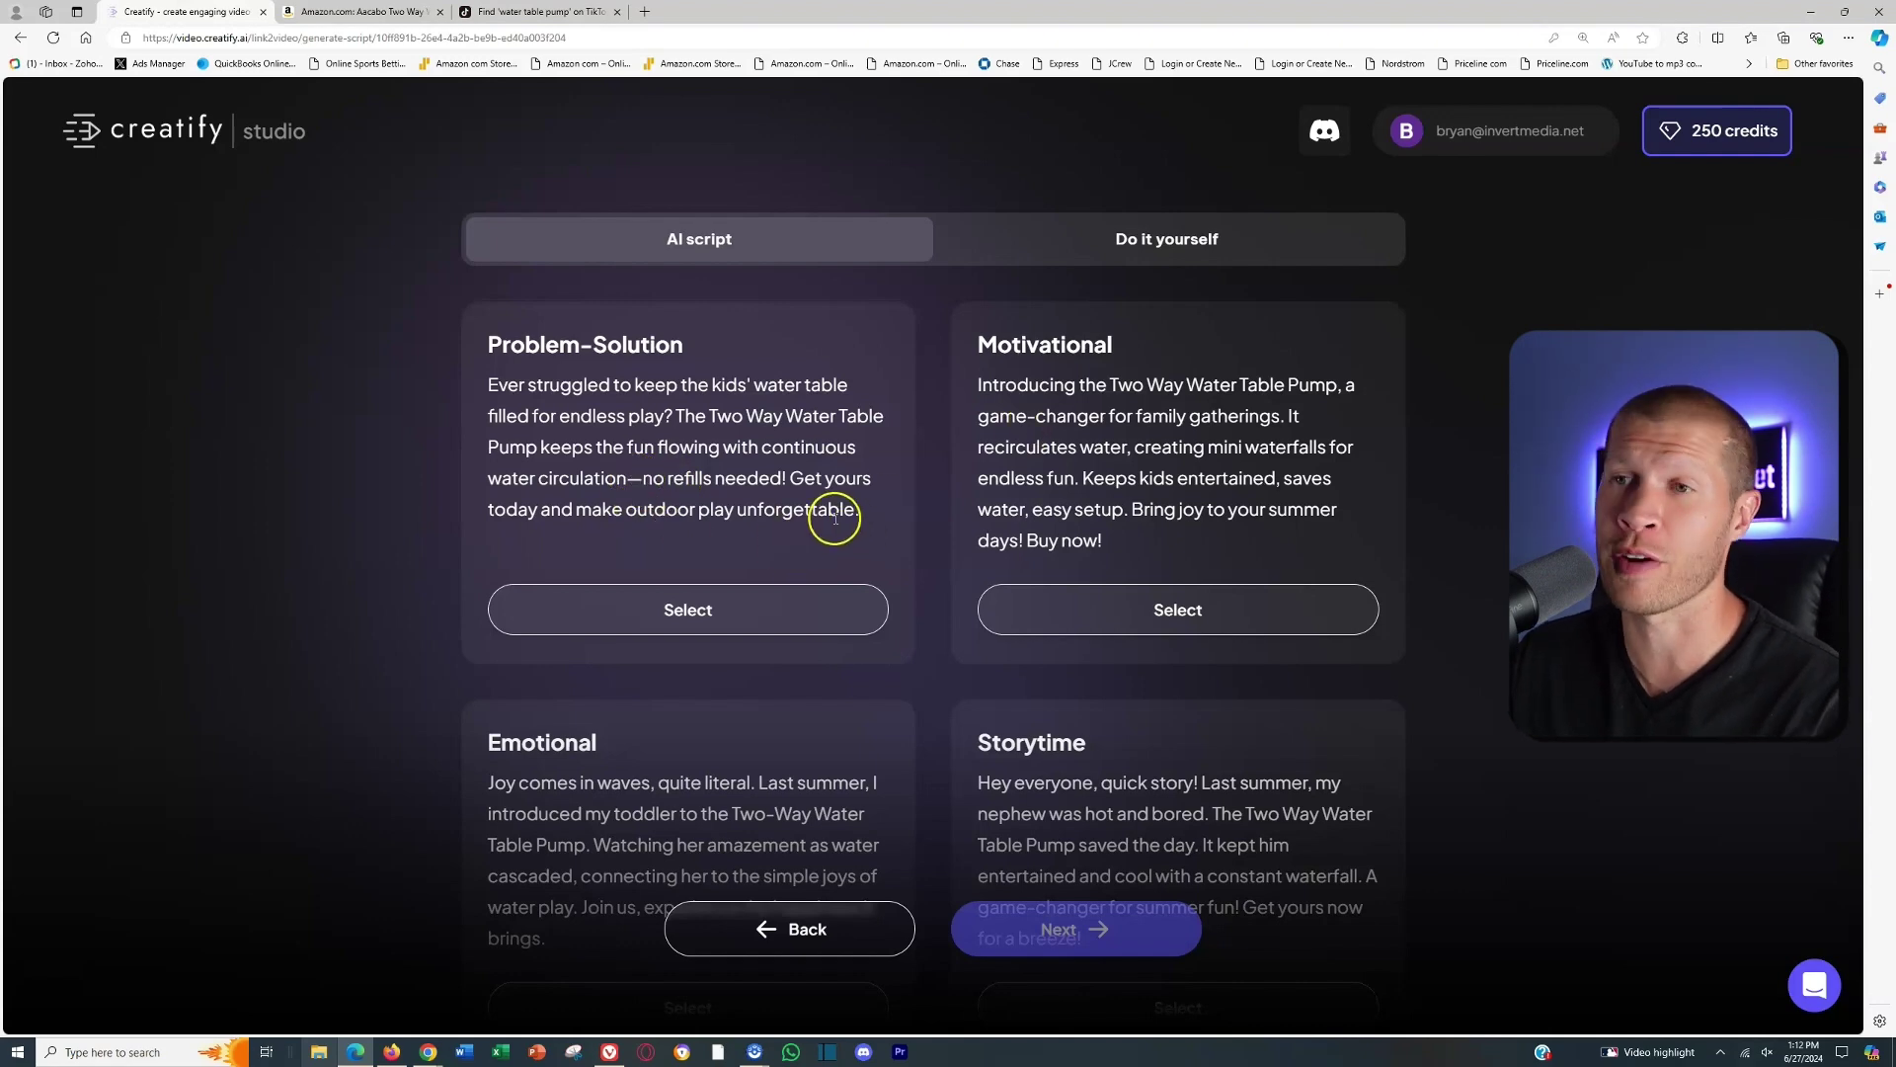
{"action": "scroll", "coordinate": [1101, 812], "scroll_direction": "down", "scroll_amount": 3}
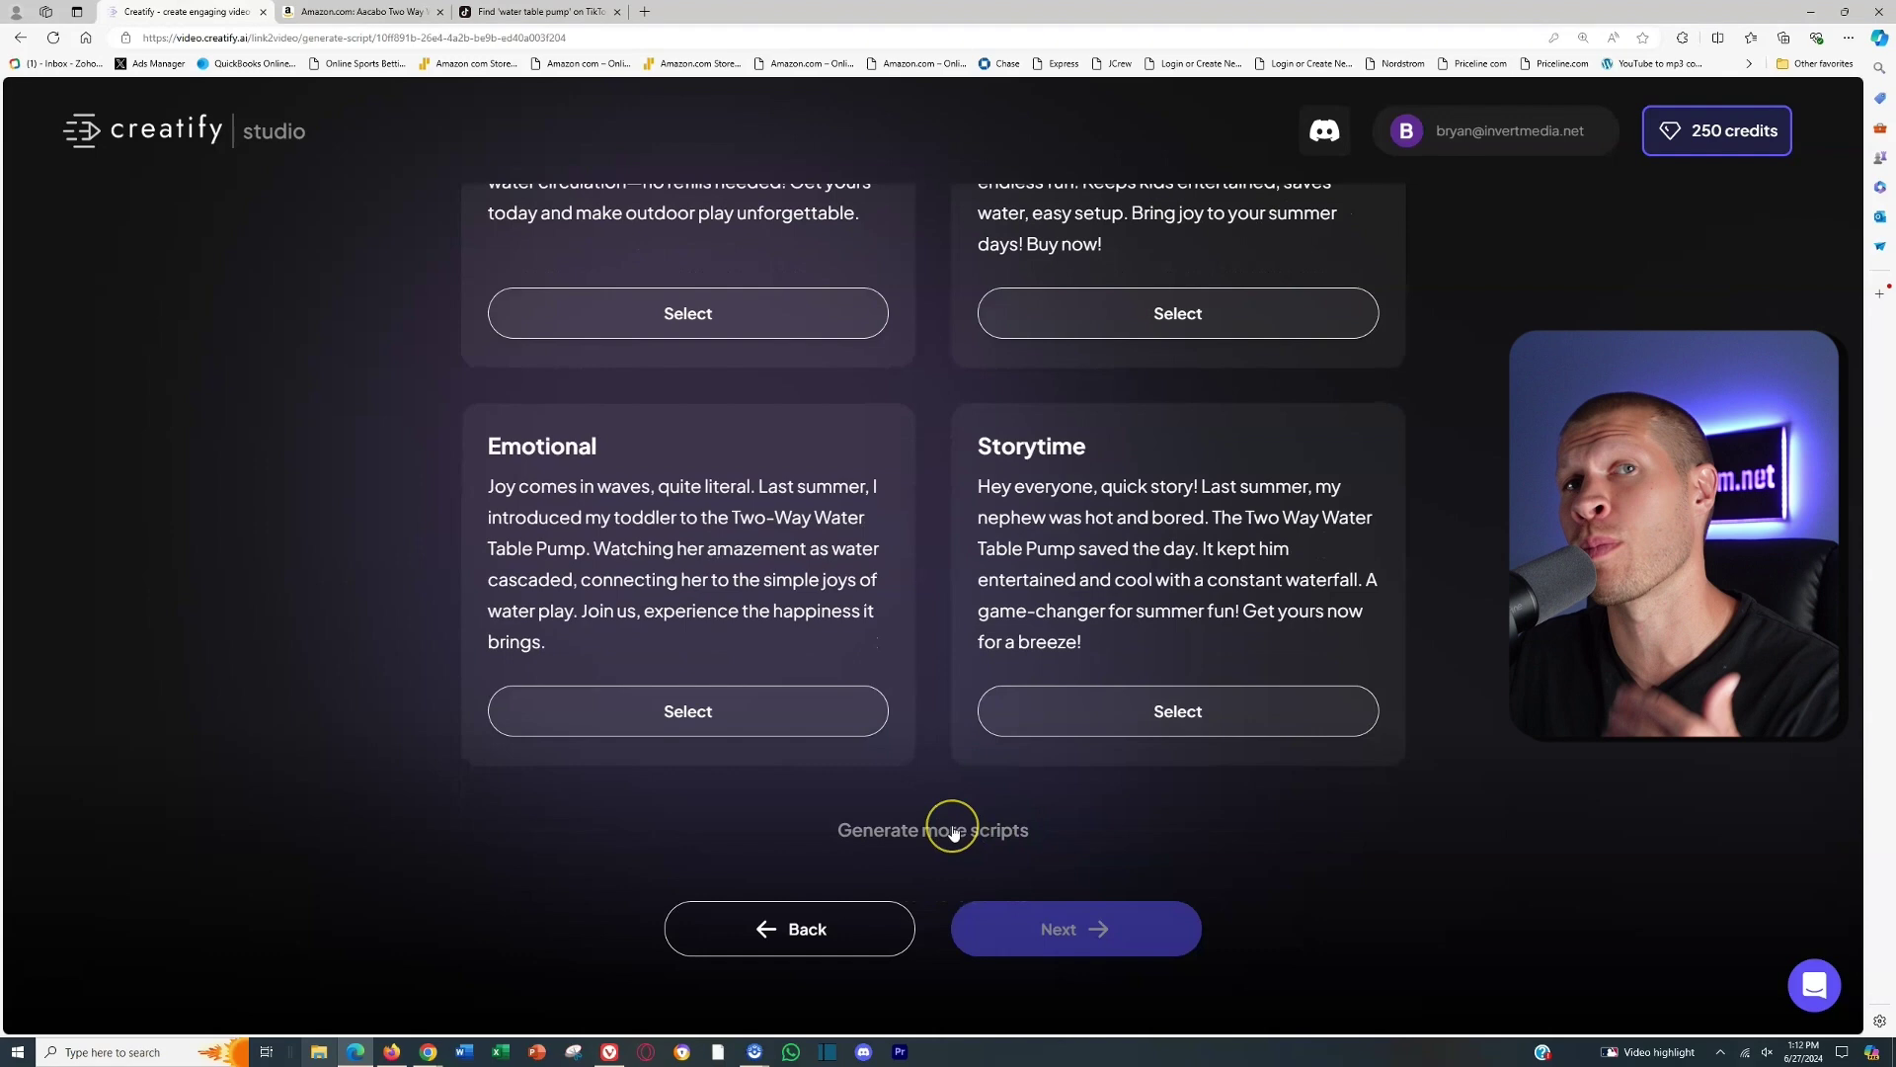
{"action": "scroll", "coordinate": [889, 707], "scroll_direction": "up", "scroll_amount": 3}
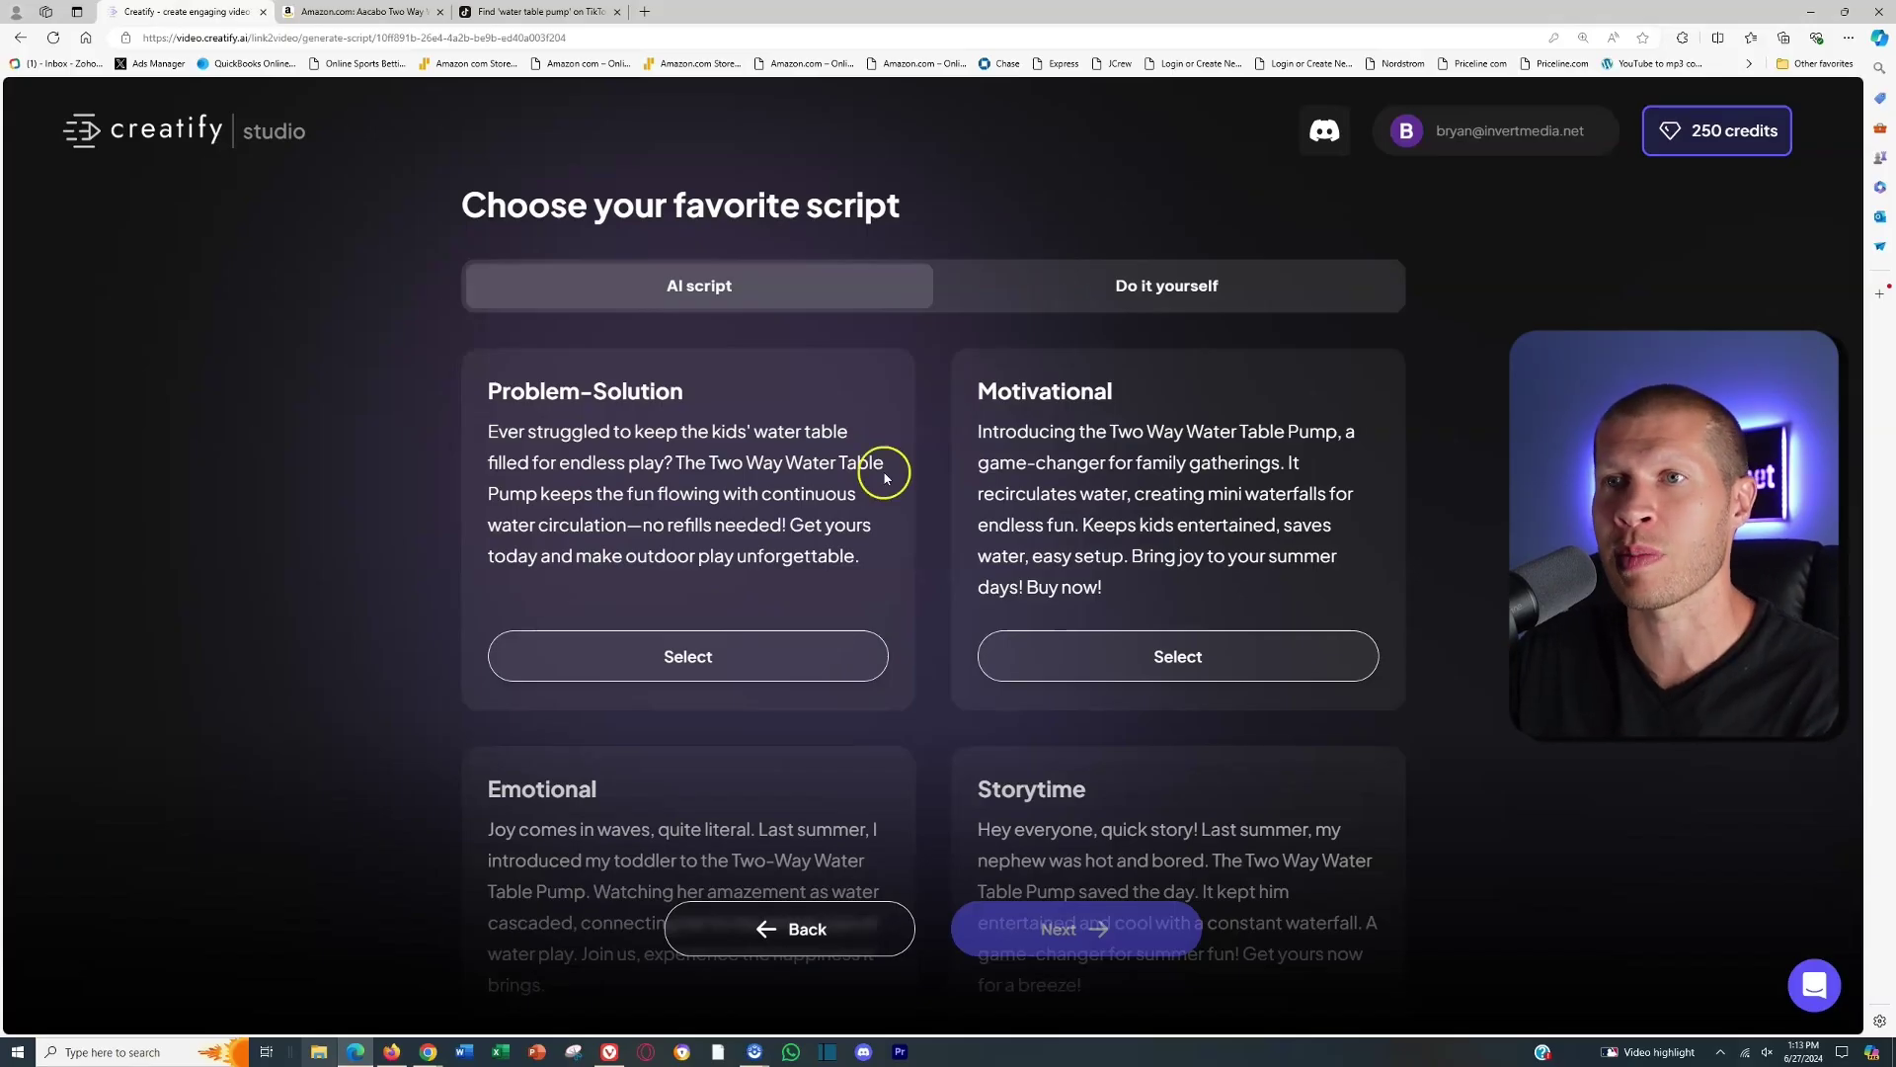
Select the Problem-Solution script and start generating the avatar video.
{"action": "left_click", "coordinate": [644, 671]}
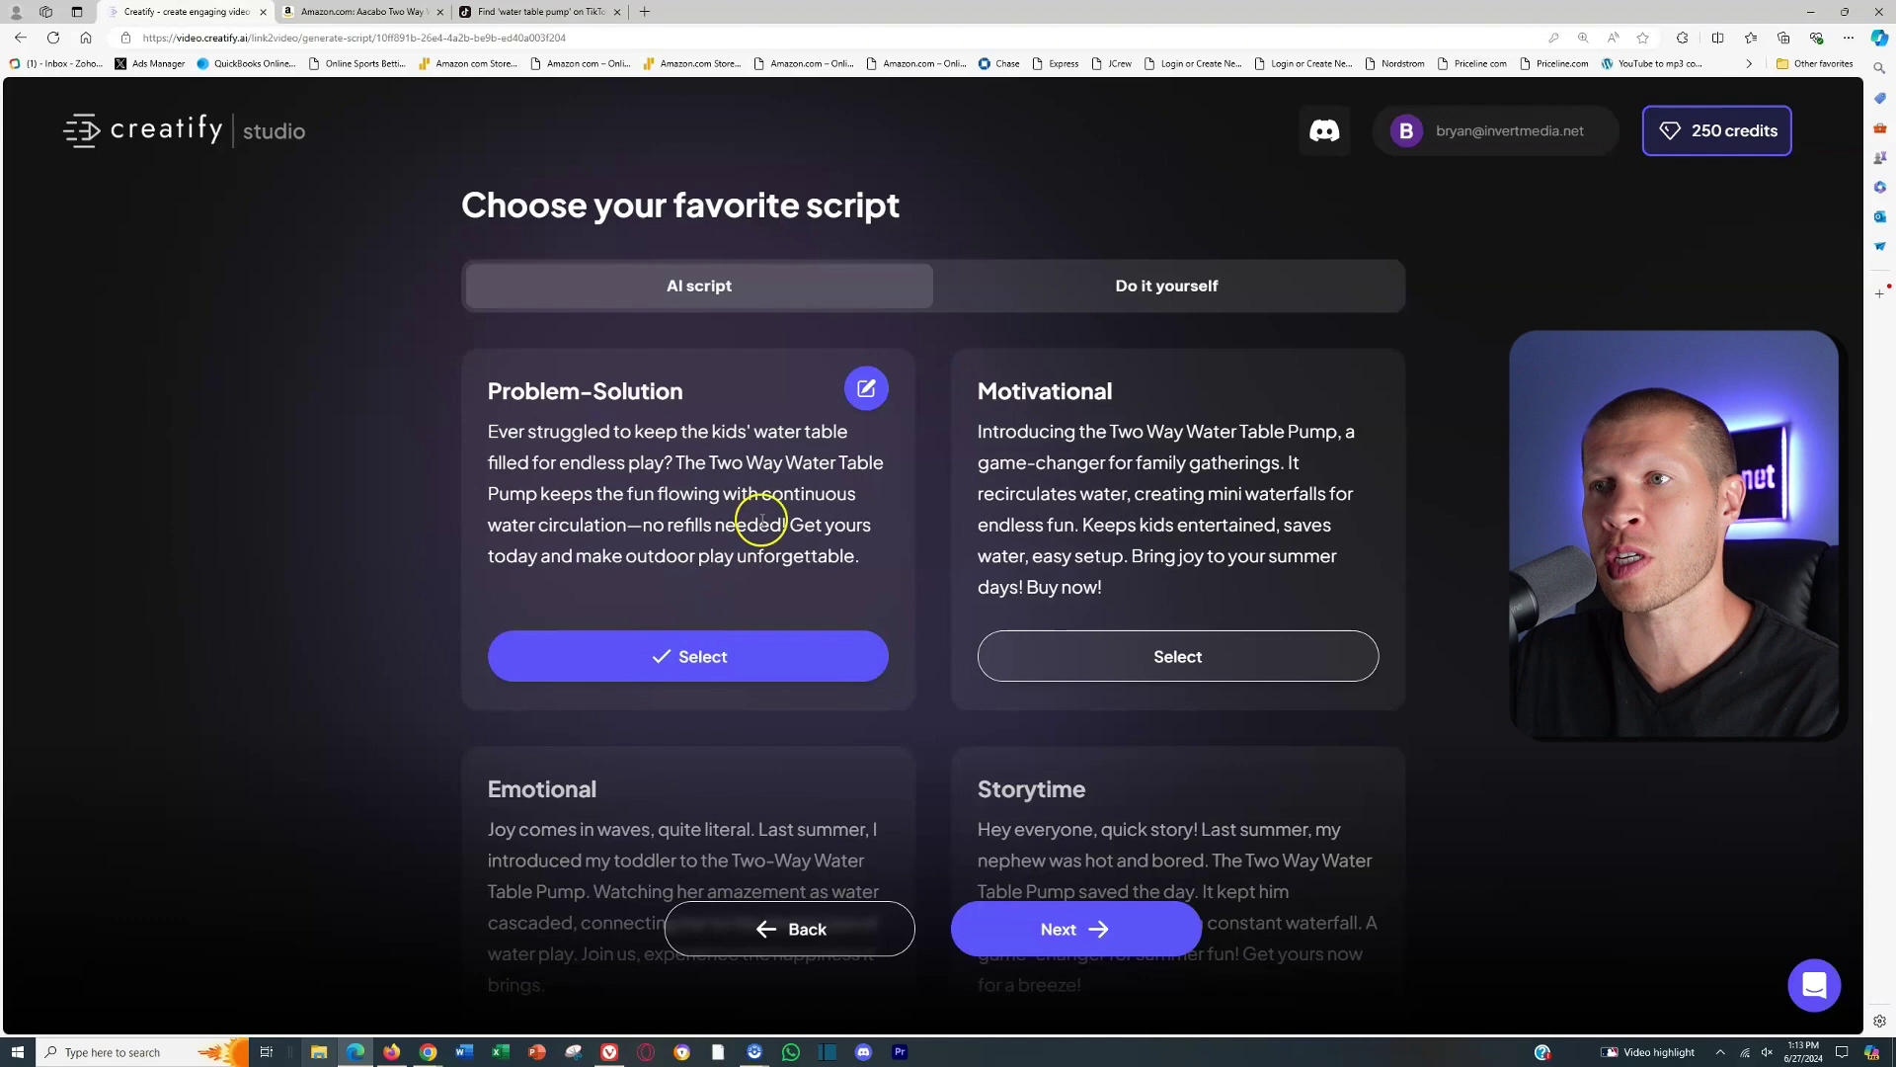
{"action": "left_click", "coordinate": [866, 391]}
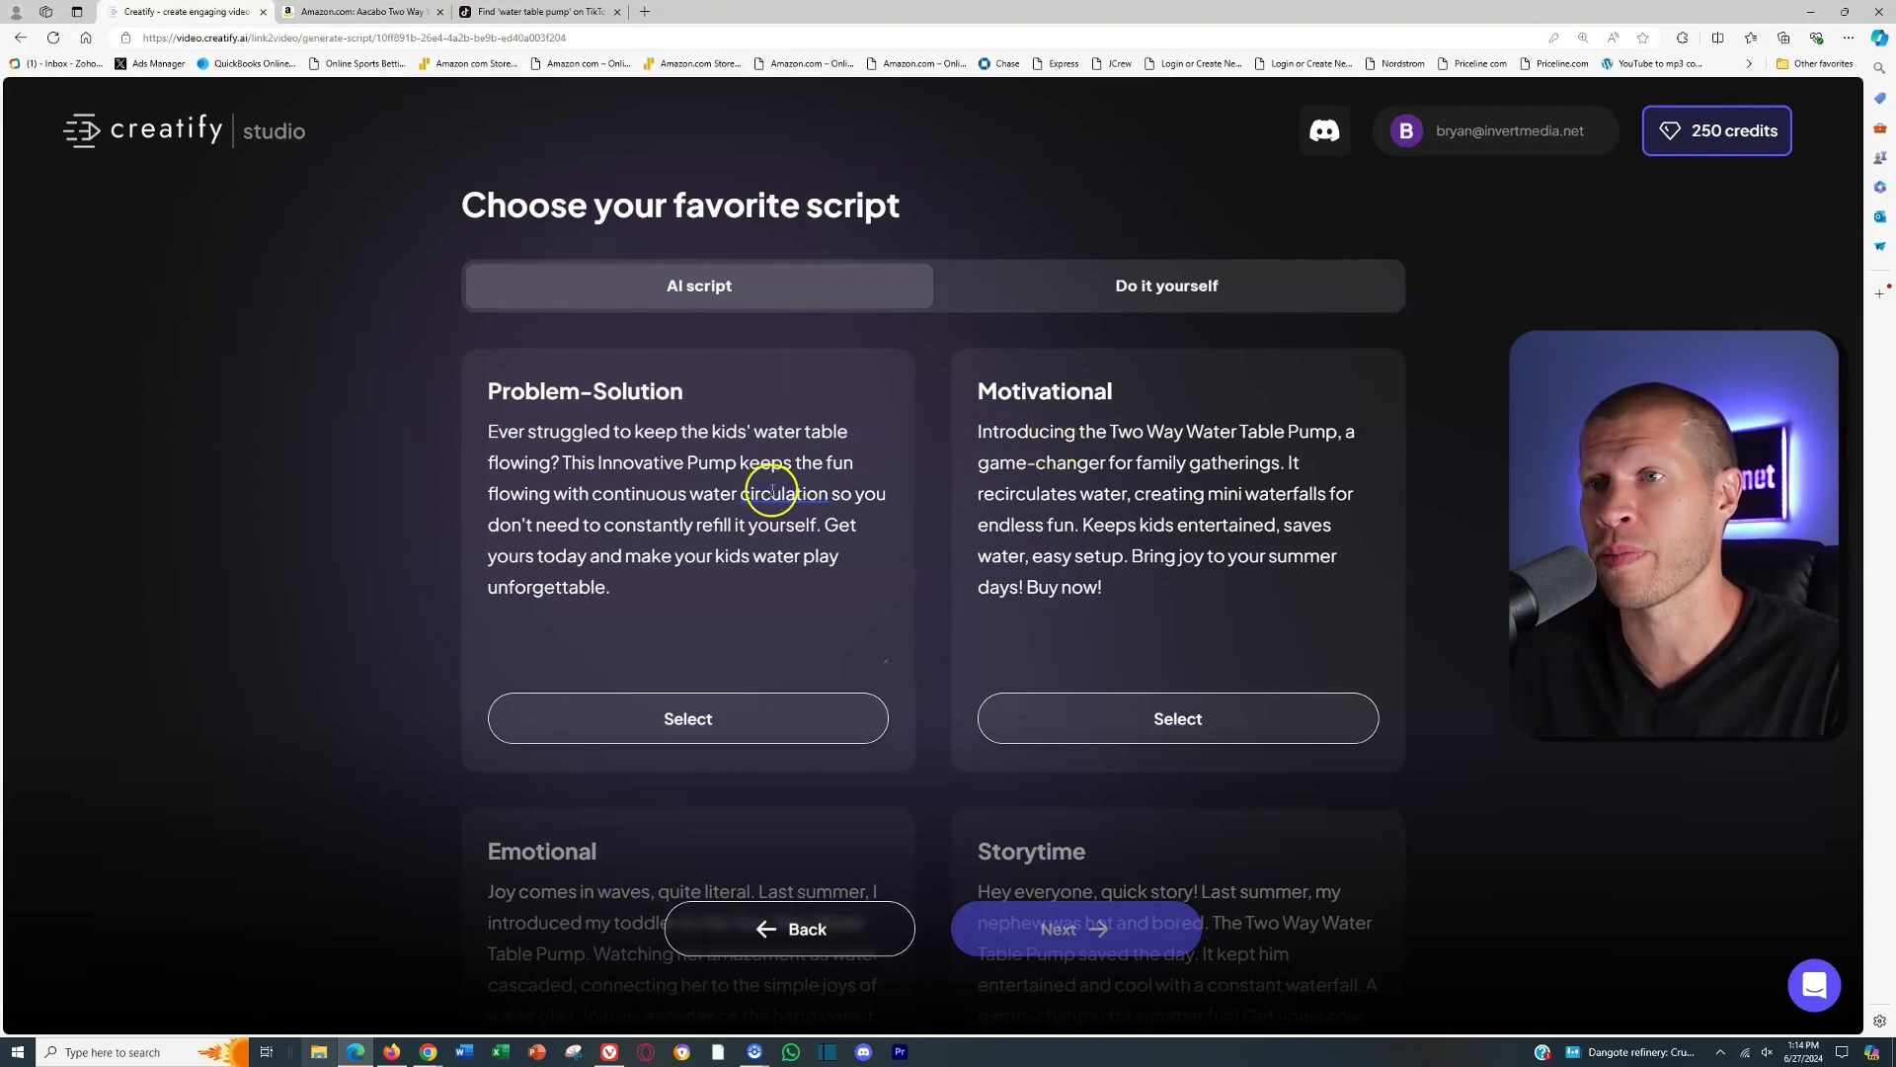
{"action": "left_click", "coordinate": [728, 718]}
{"action": "left_click", "coordinate": [1035, 930]}
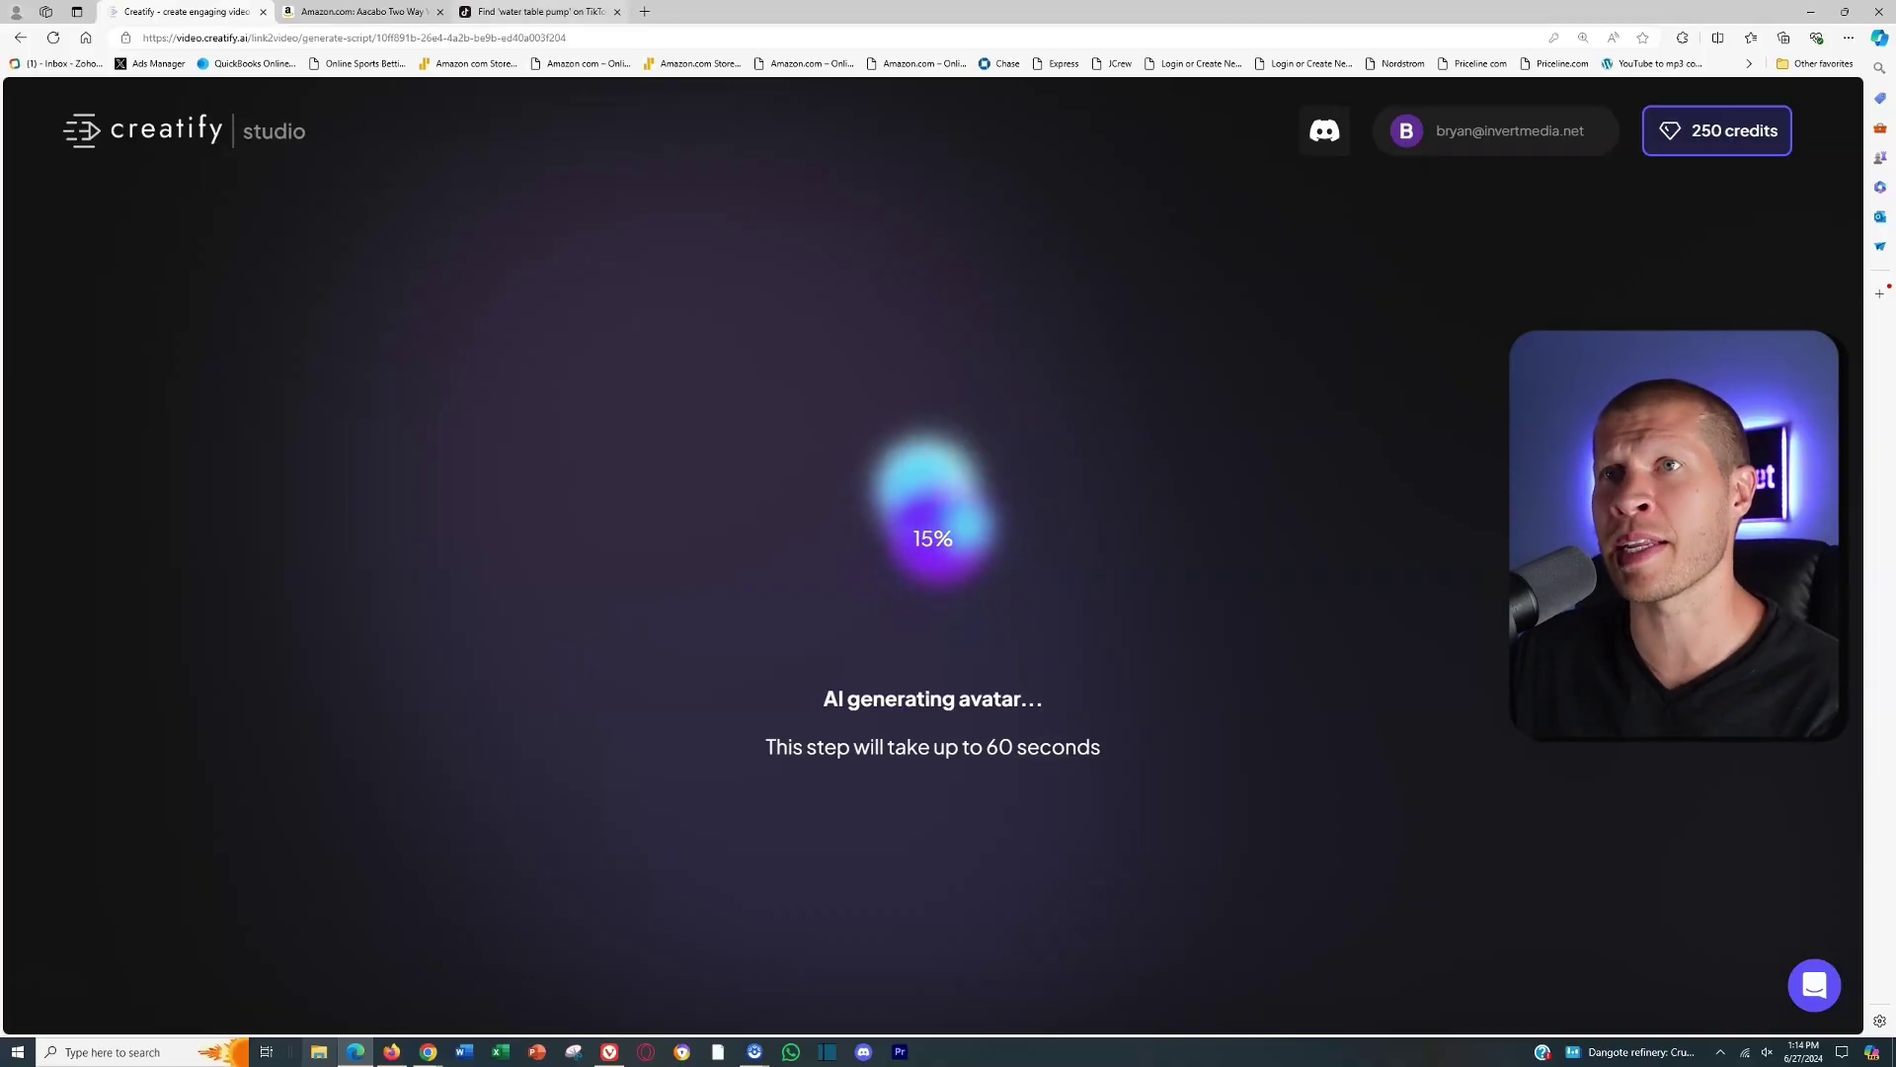
Switch to TikTok's 'water table pump' results while the avatar finishes generating.
{"action": "left_click", "coordinate": [544, 14]}
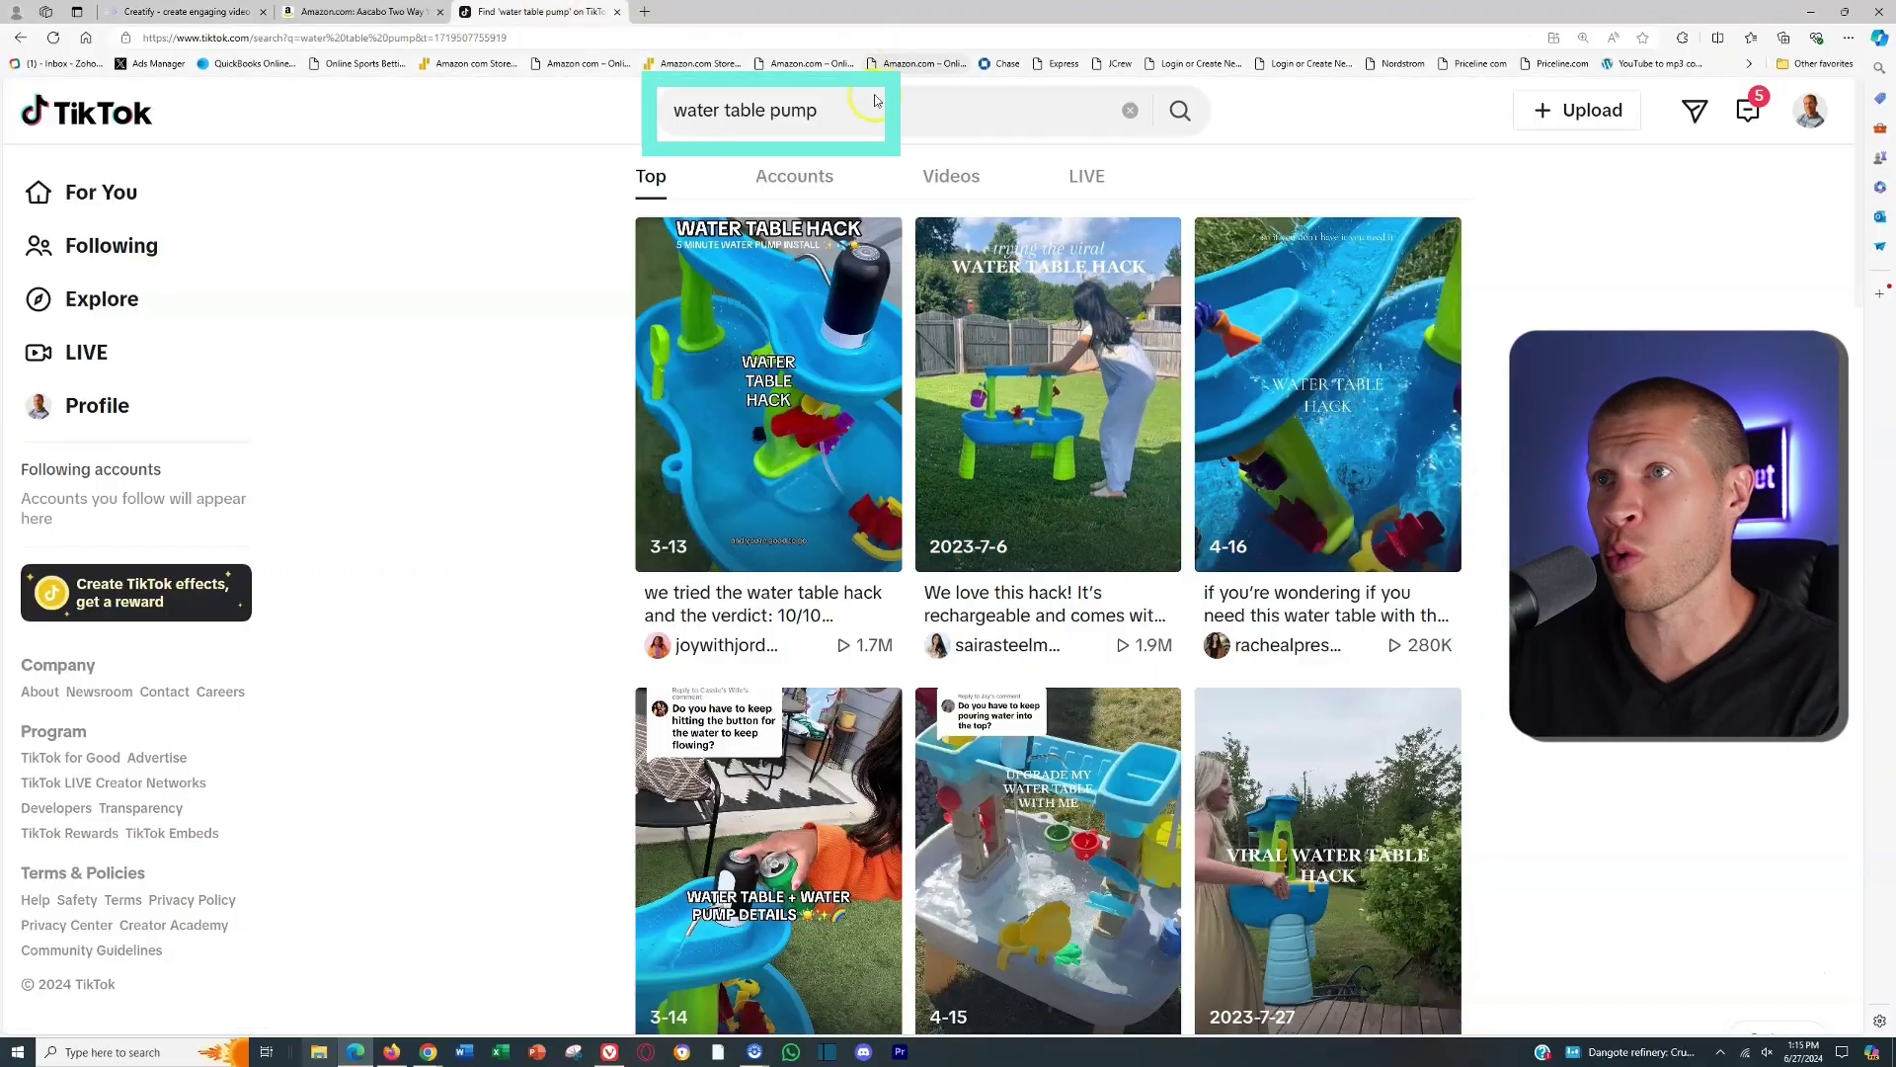
Scroll through TikTok's 'water table pump' hack videos, with views reaching 1.1M.
{"action": "scroll", "coordinate": [1047, 326], "scroll_direction": "down", "scroll_amount": 3}
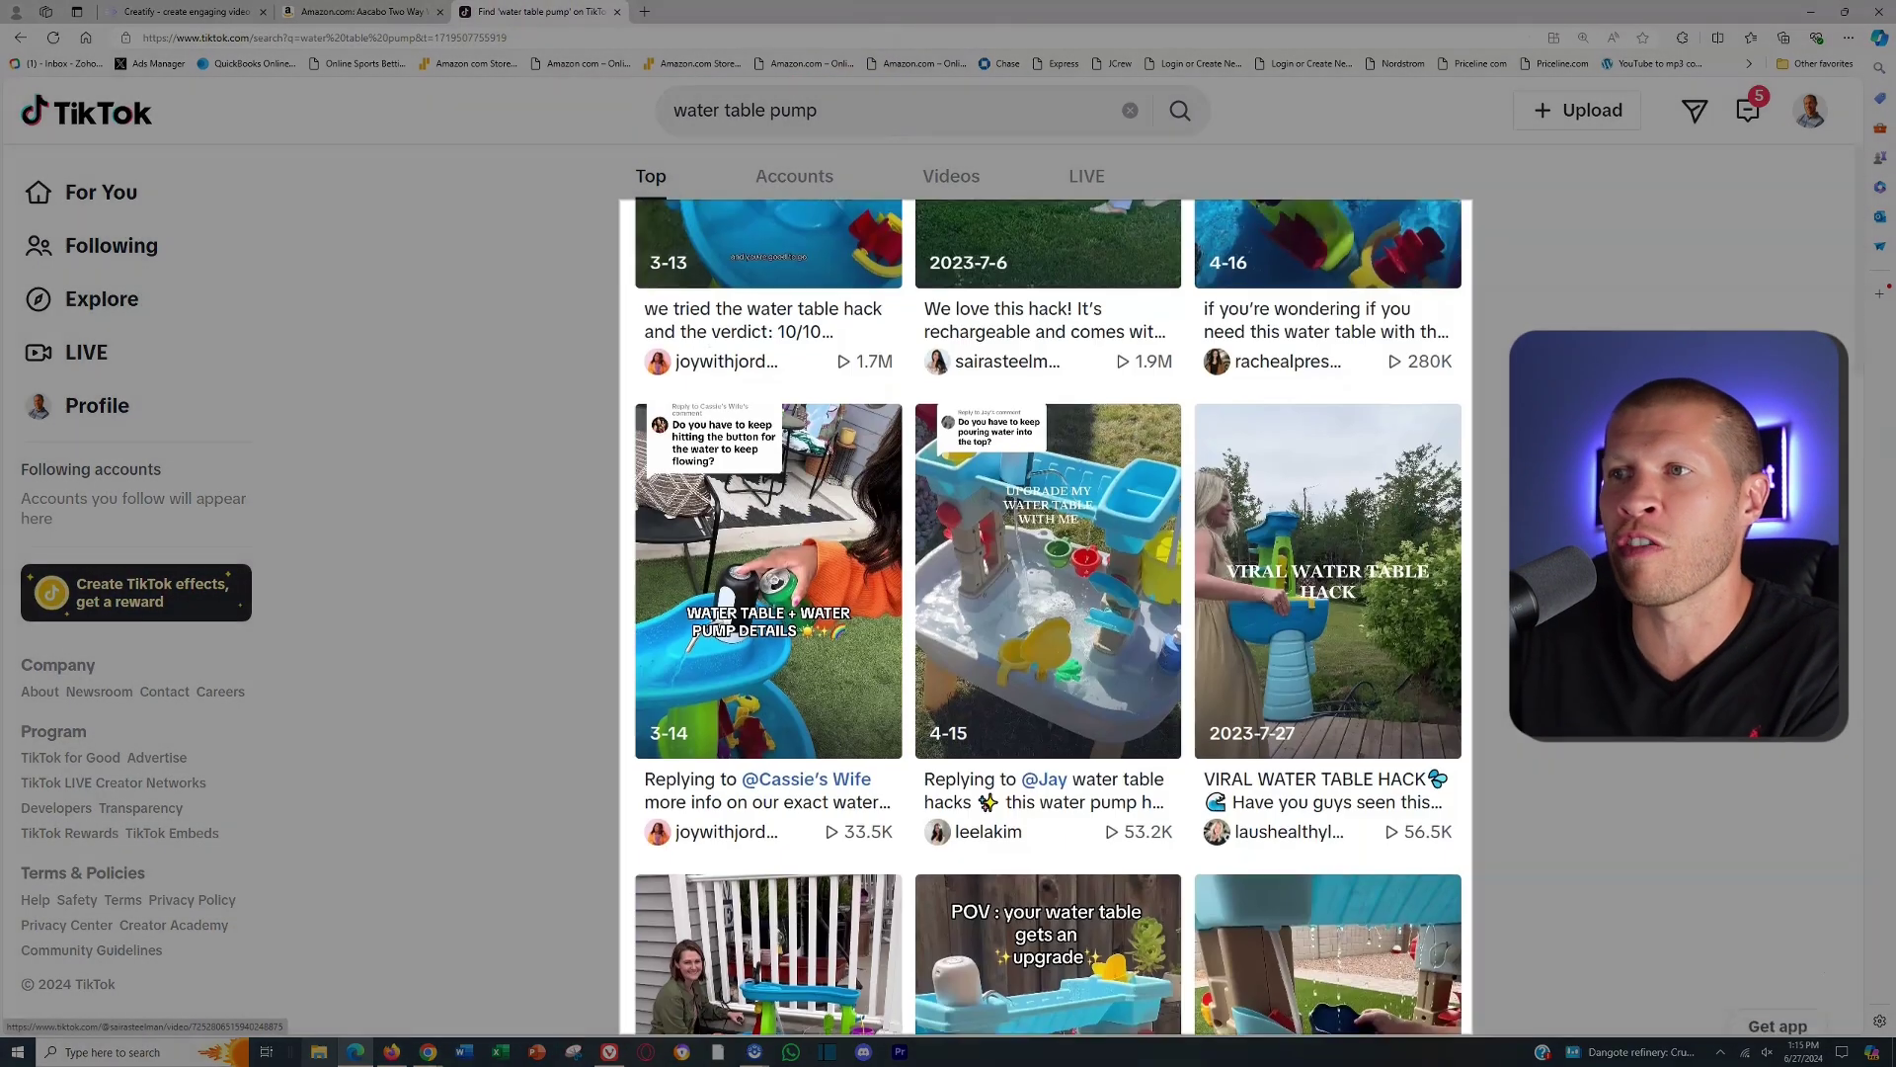
{"action": "scroll", "coordinate": [1501, 464], "scroll_direction": "down", "scroll_amount": 10}
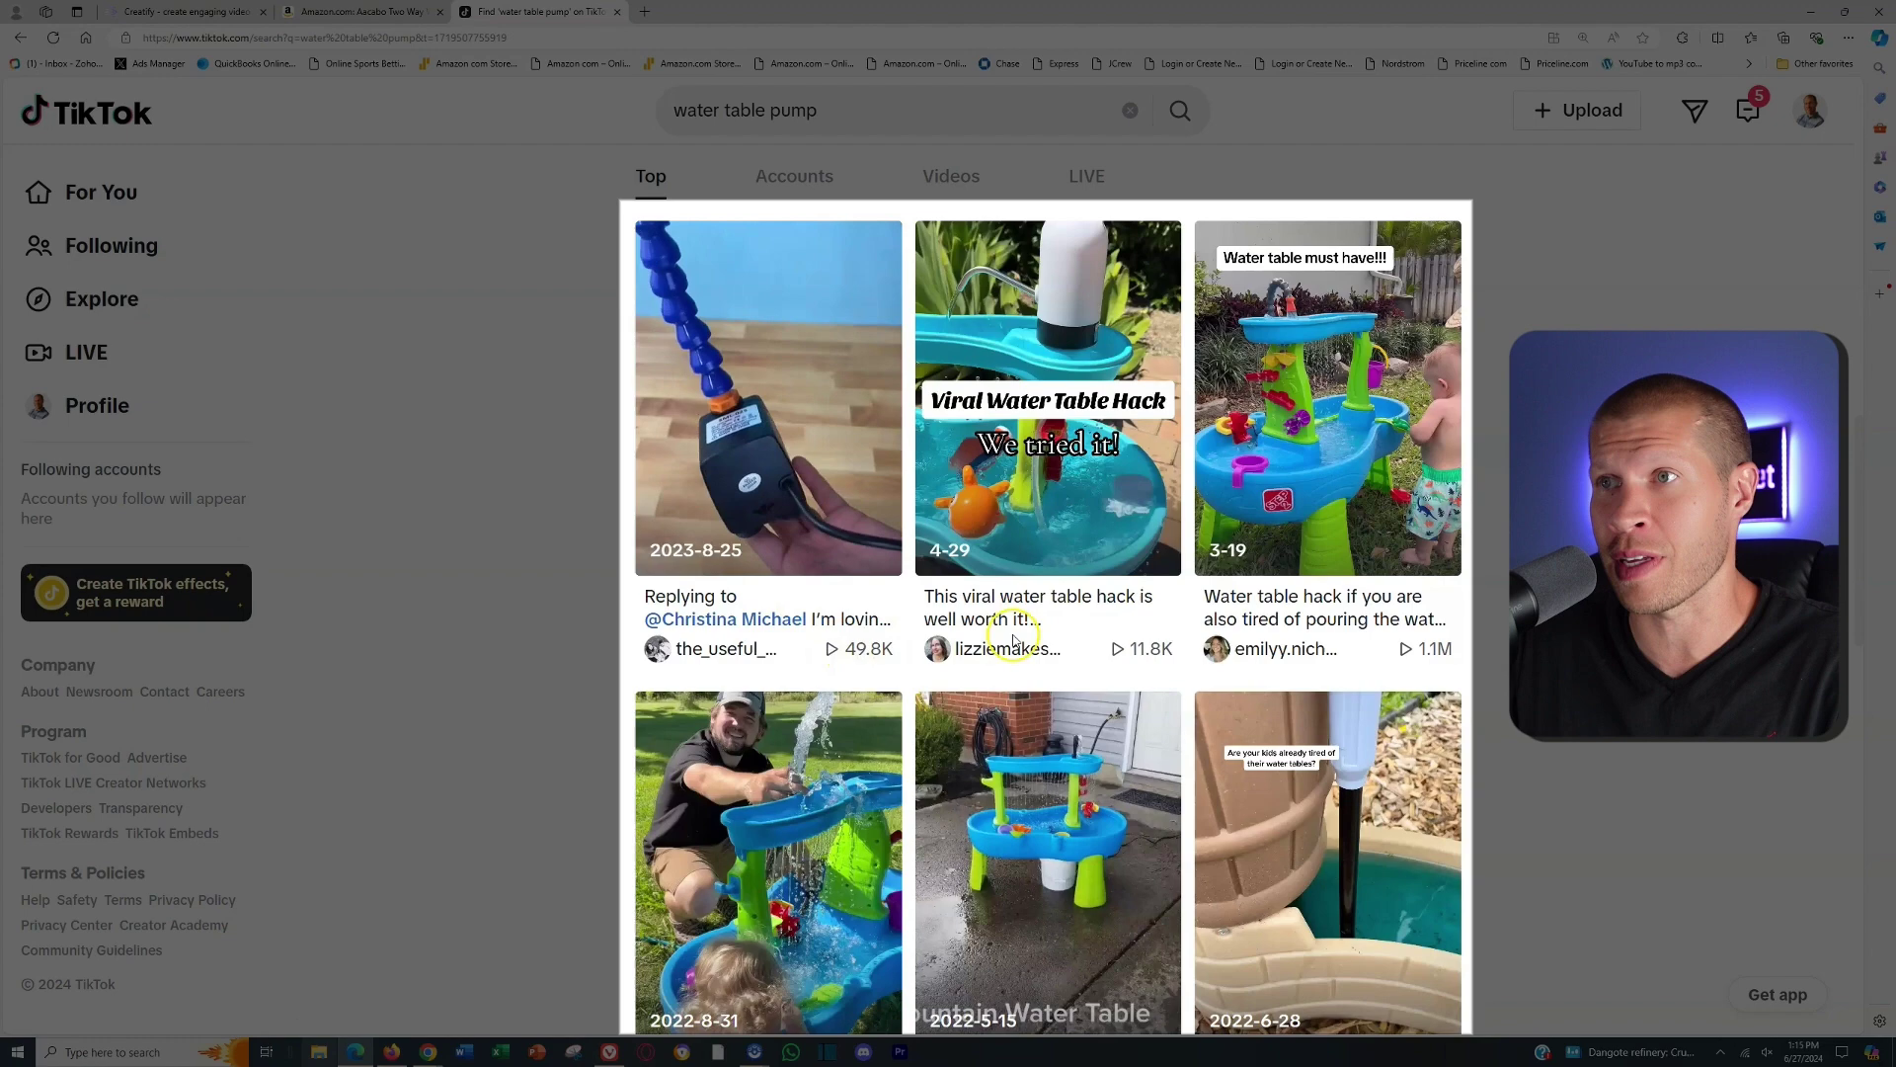
{"action": "scroll", "coordinate": [1006, 570], "scroll_direction": "up", "scroll_amount": 3}
{"action": "scroll", "coordinate": [1006, 570], "scroll_direction": "up", "scroll_amount": 4}
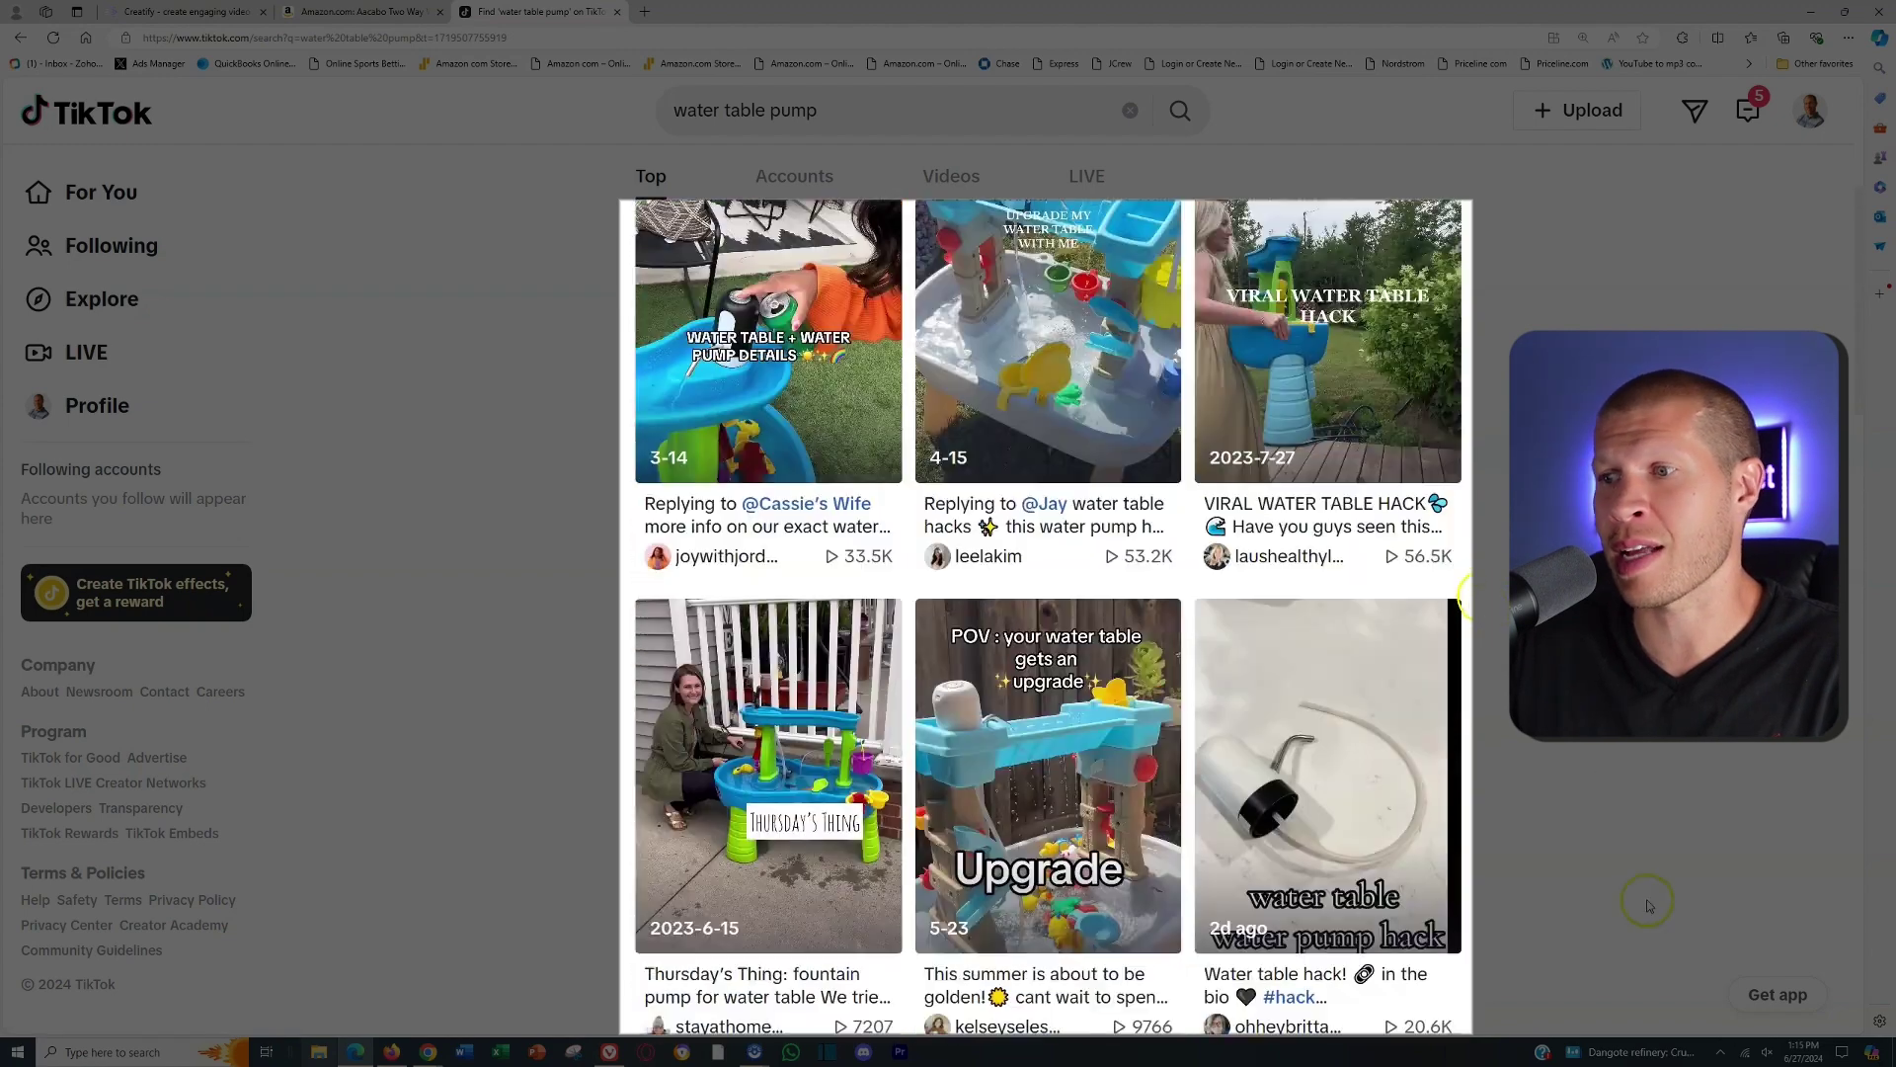
{"action": "scroll", "coordinate": [1426, 923], "scroll_direction": "down", "scroll_amount": 2}
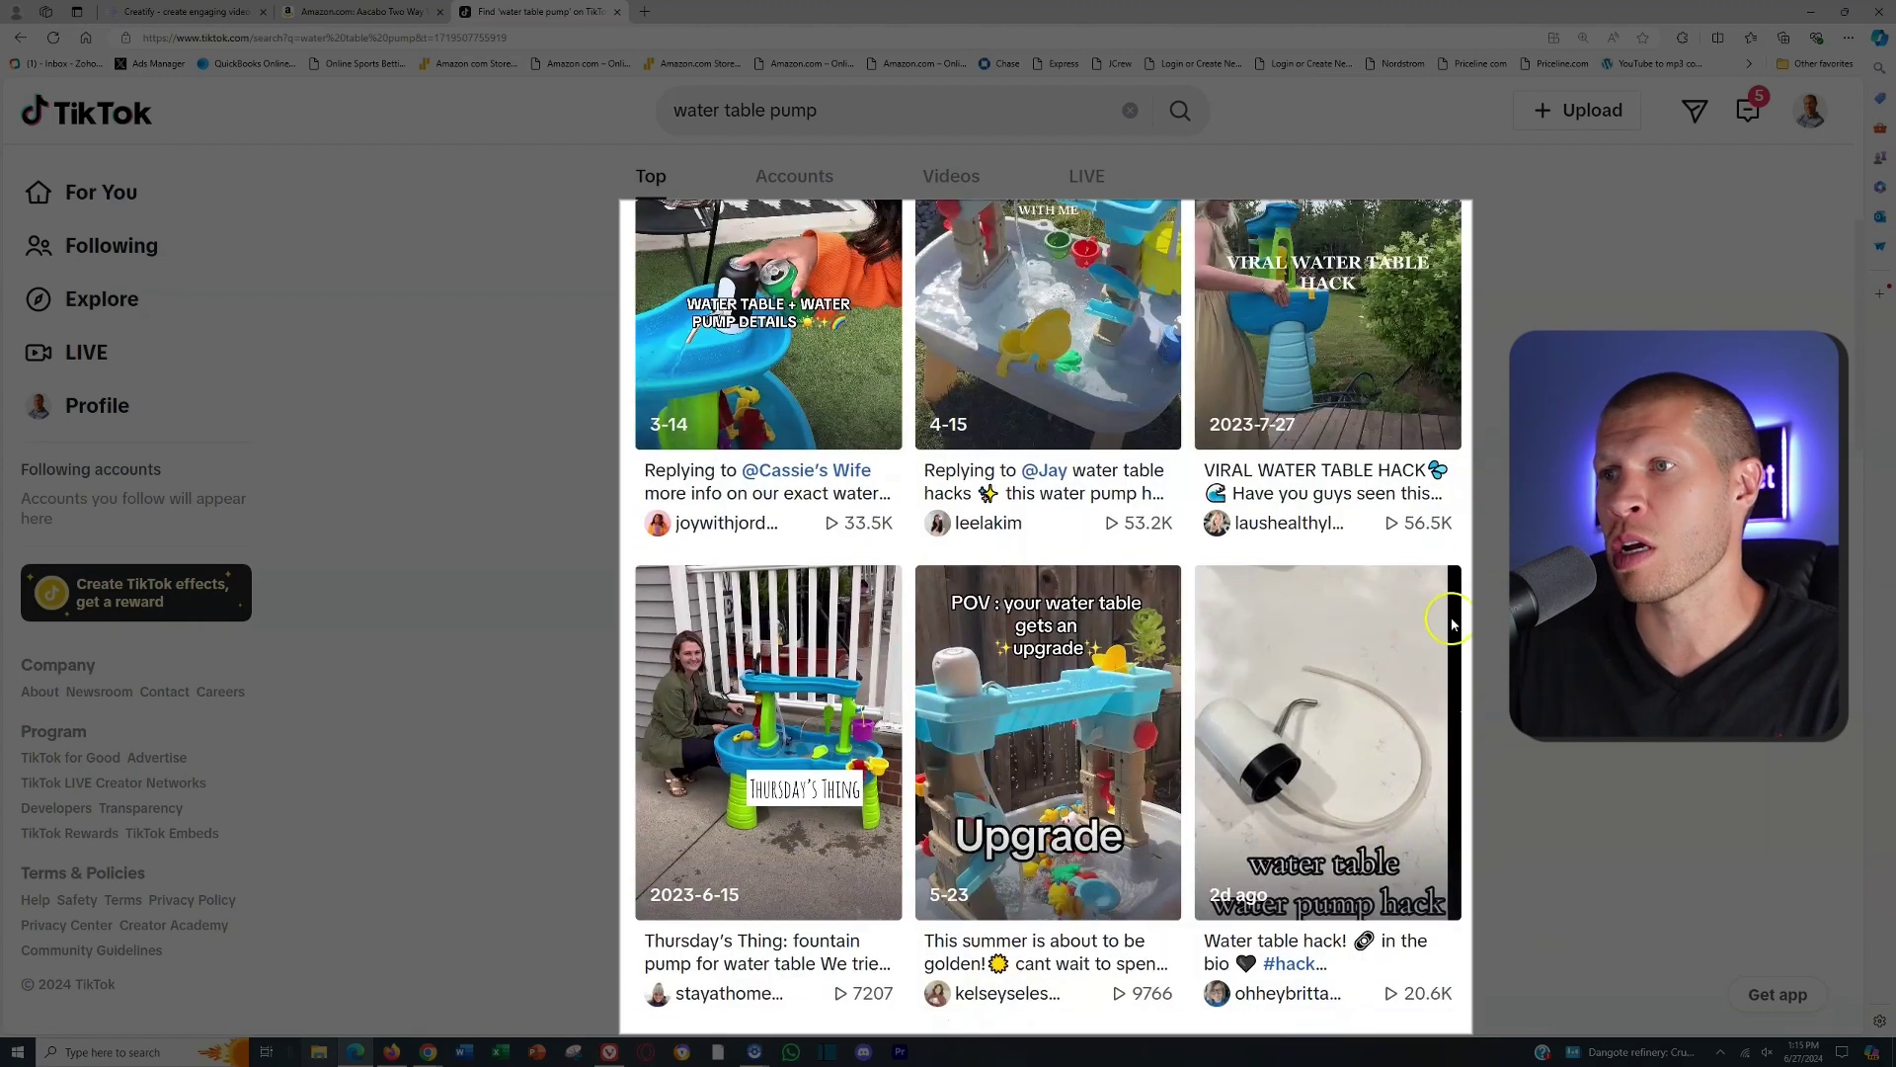
{"action": "scroll", "coordinate": [1426, 923], "scroll_direction": "down", "scroll_amount": 2}
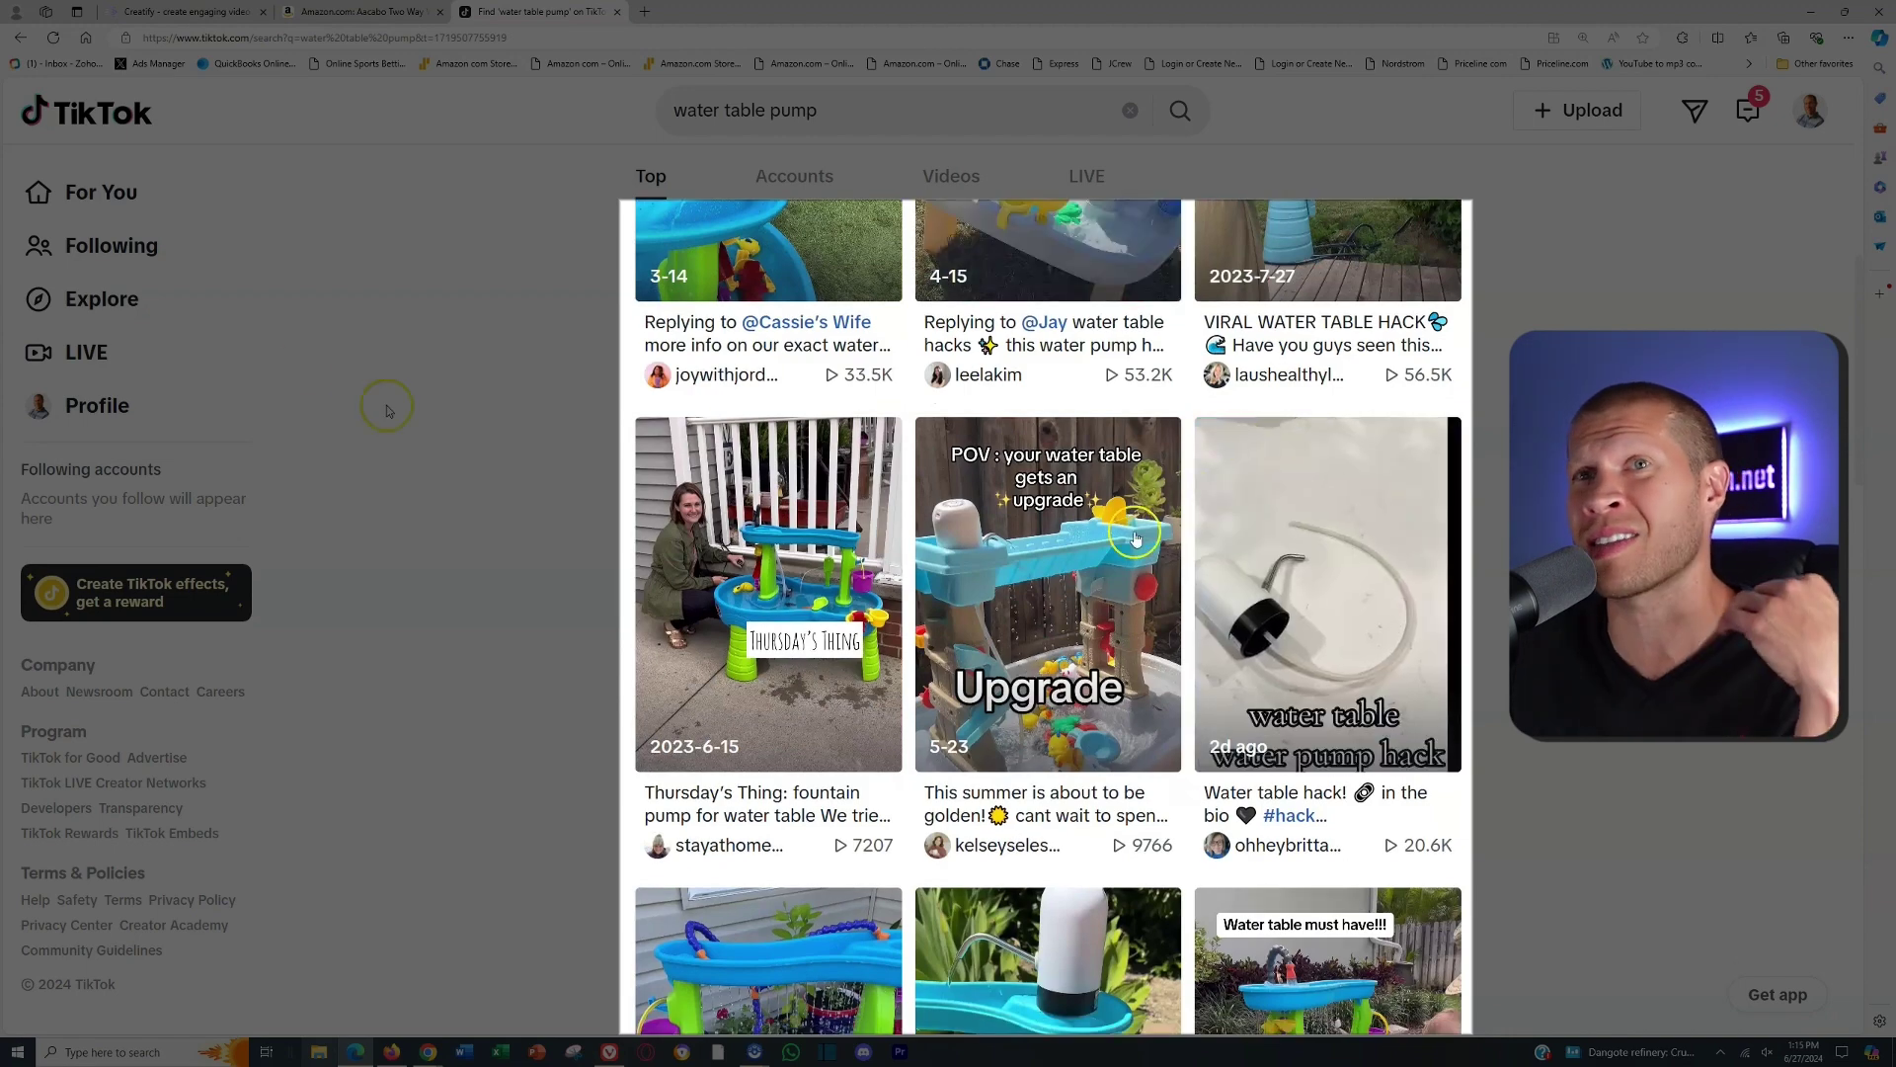
Go back to the Creatify project and view its 13 visual style options.
{"action": "left_click", "coordinate": [199, 8]}
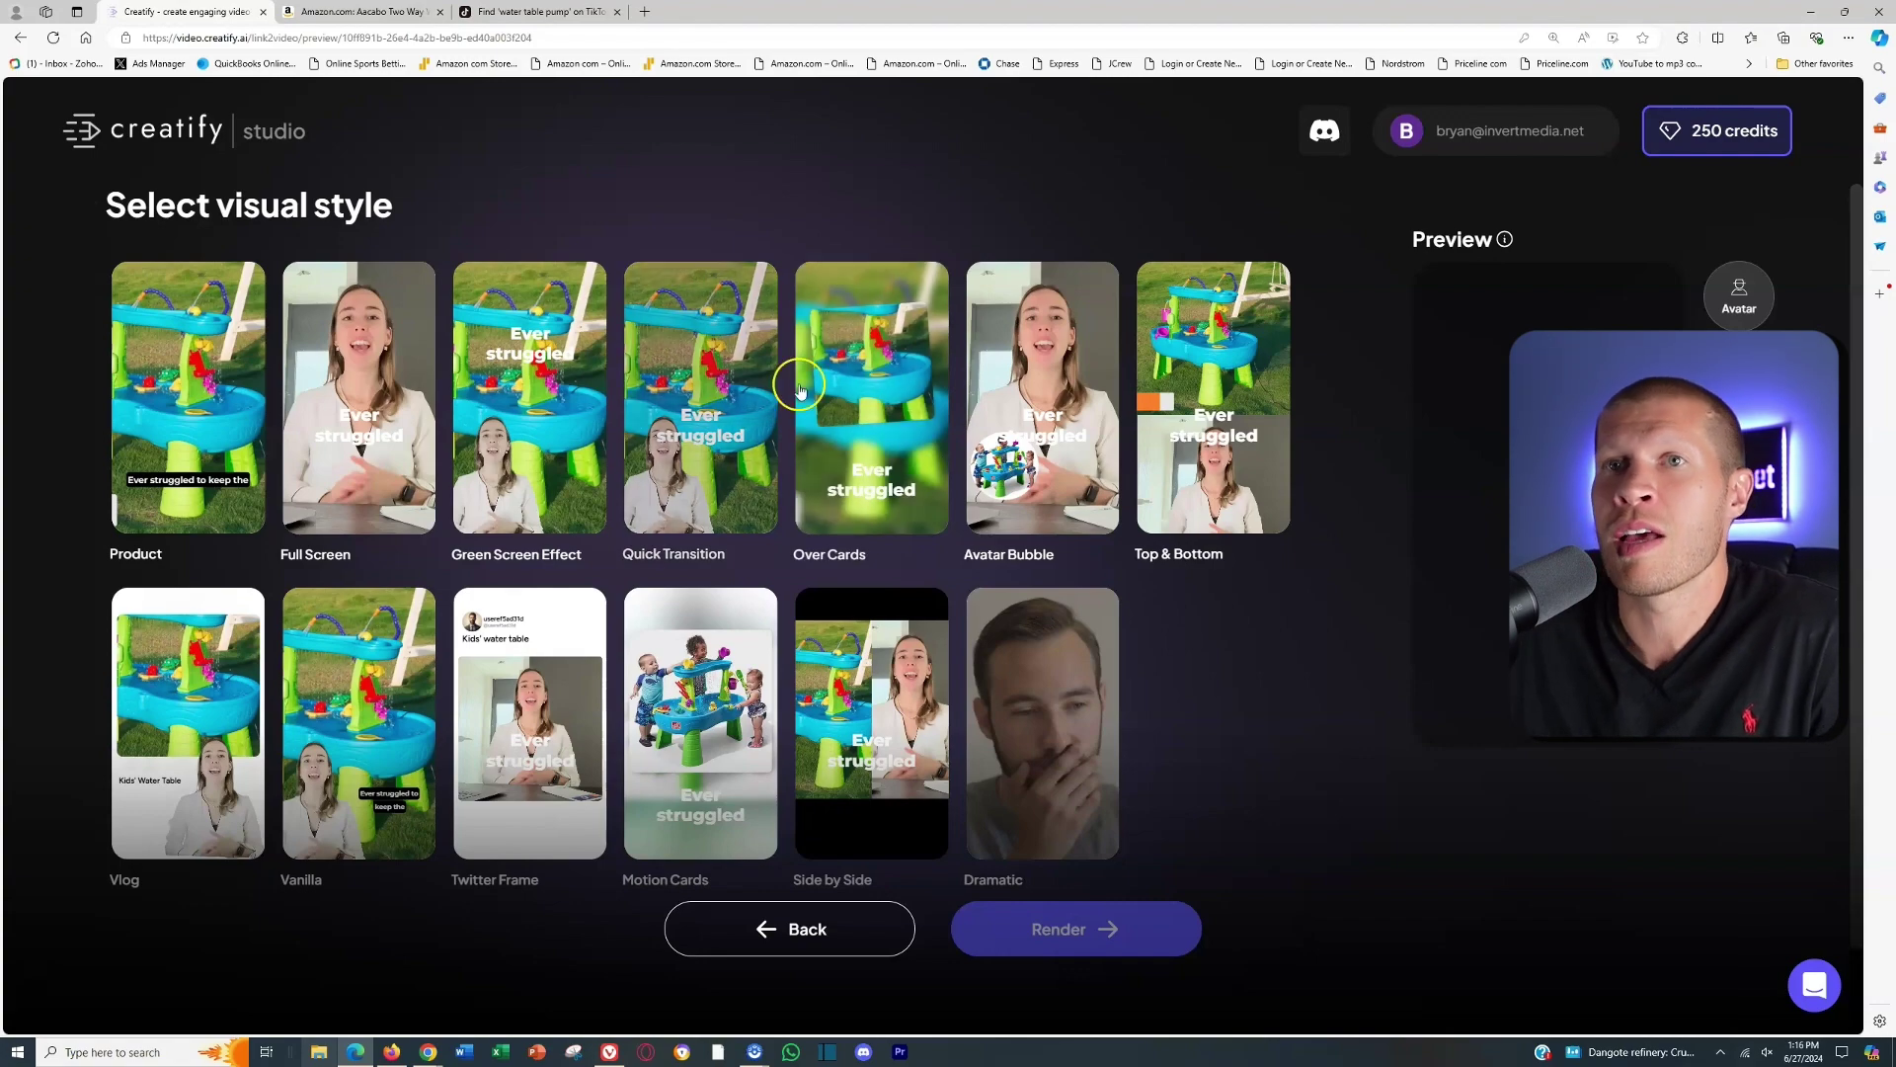
{"action": "left_click", "coordinate": [210, 390]}
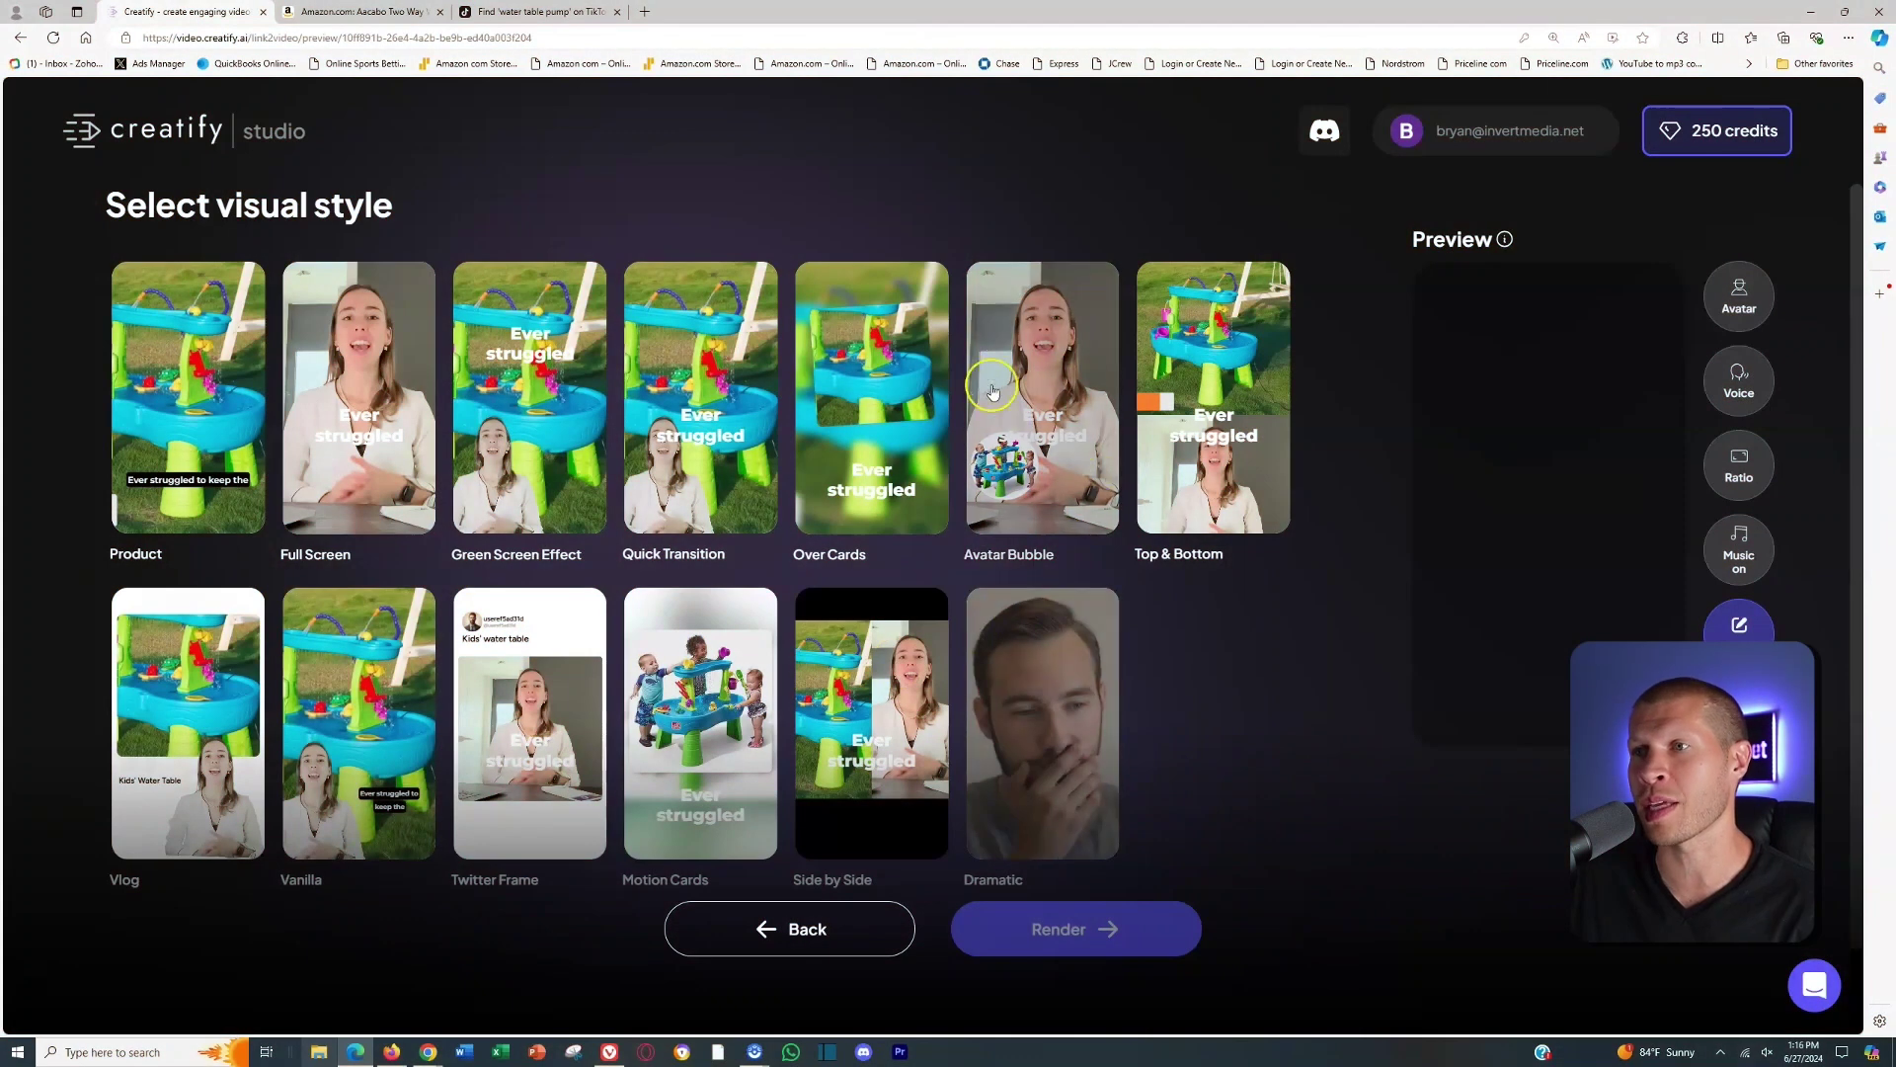
Try the Avatar Bubble style, then settle on the Product visual style.
{"action": "left_click", "coordinate": [993, 390]}
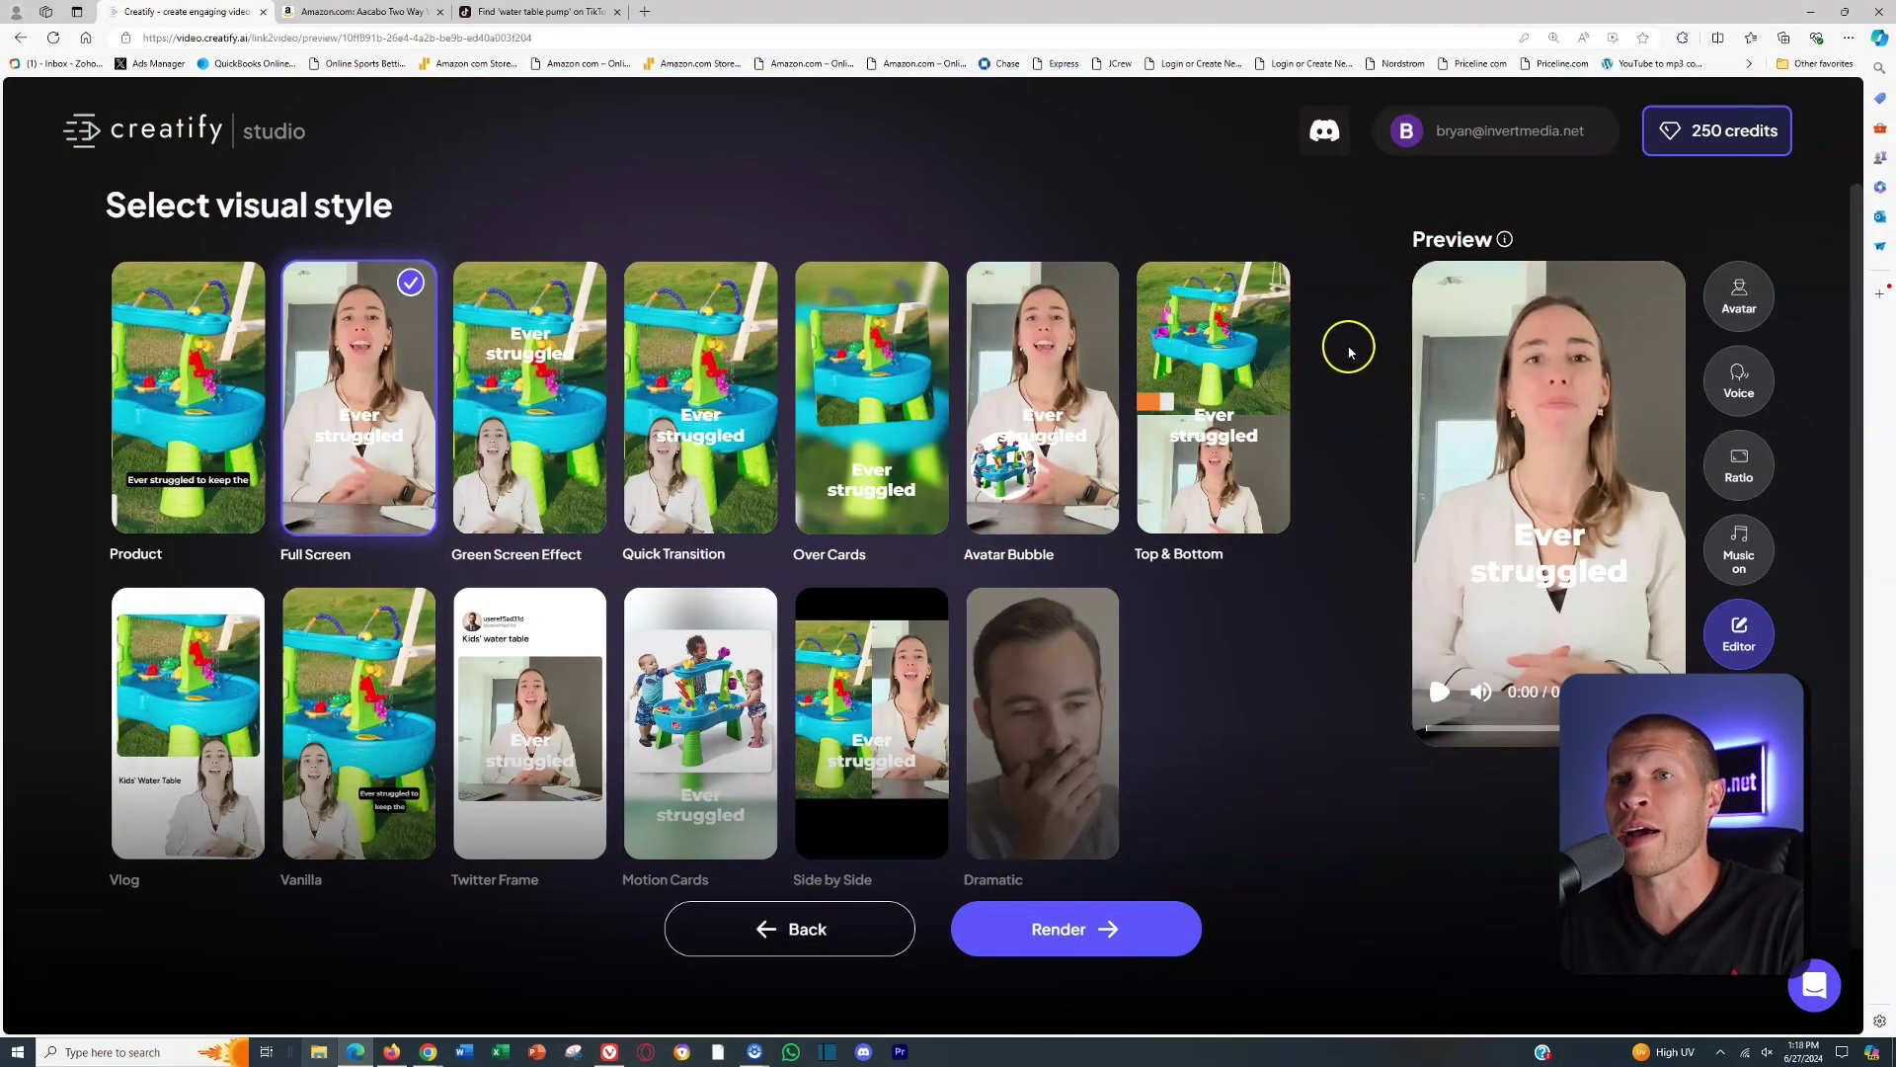
{"action": "left_click", "coordinate": [238, 402]}
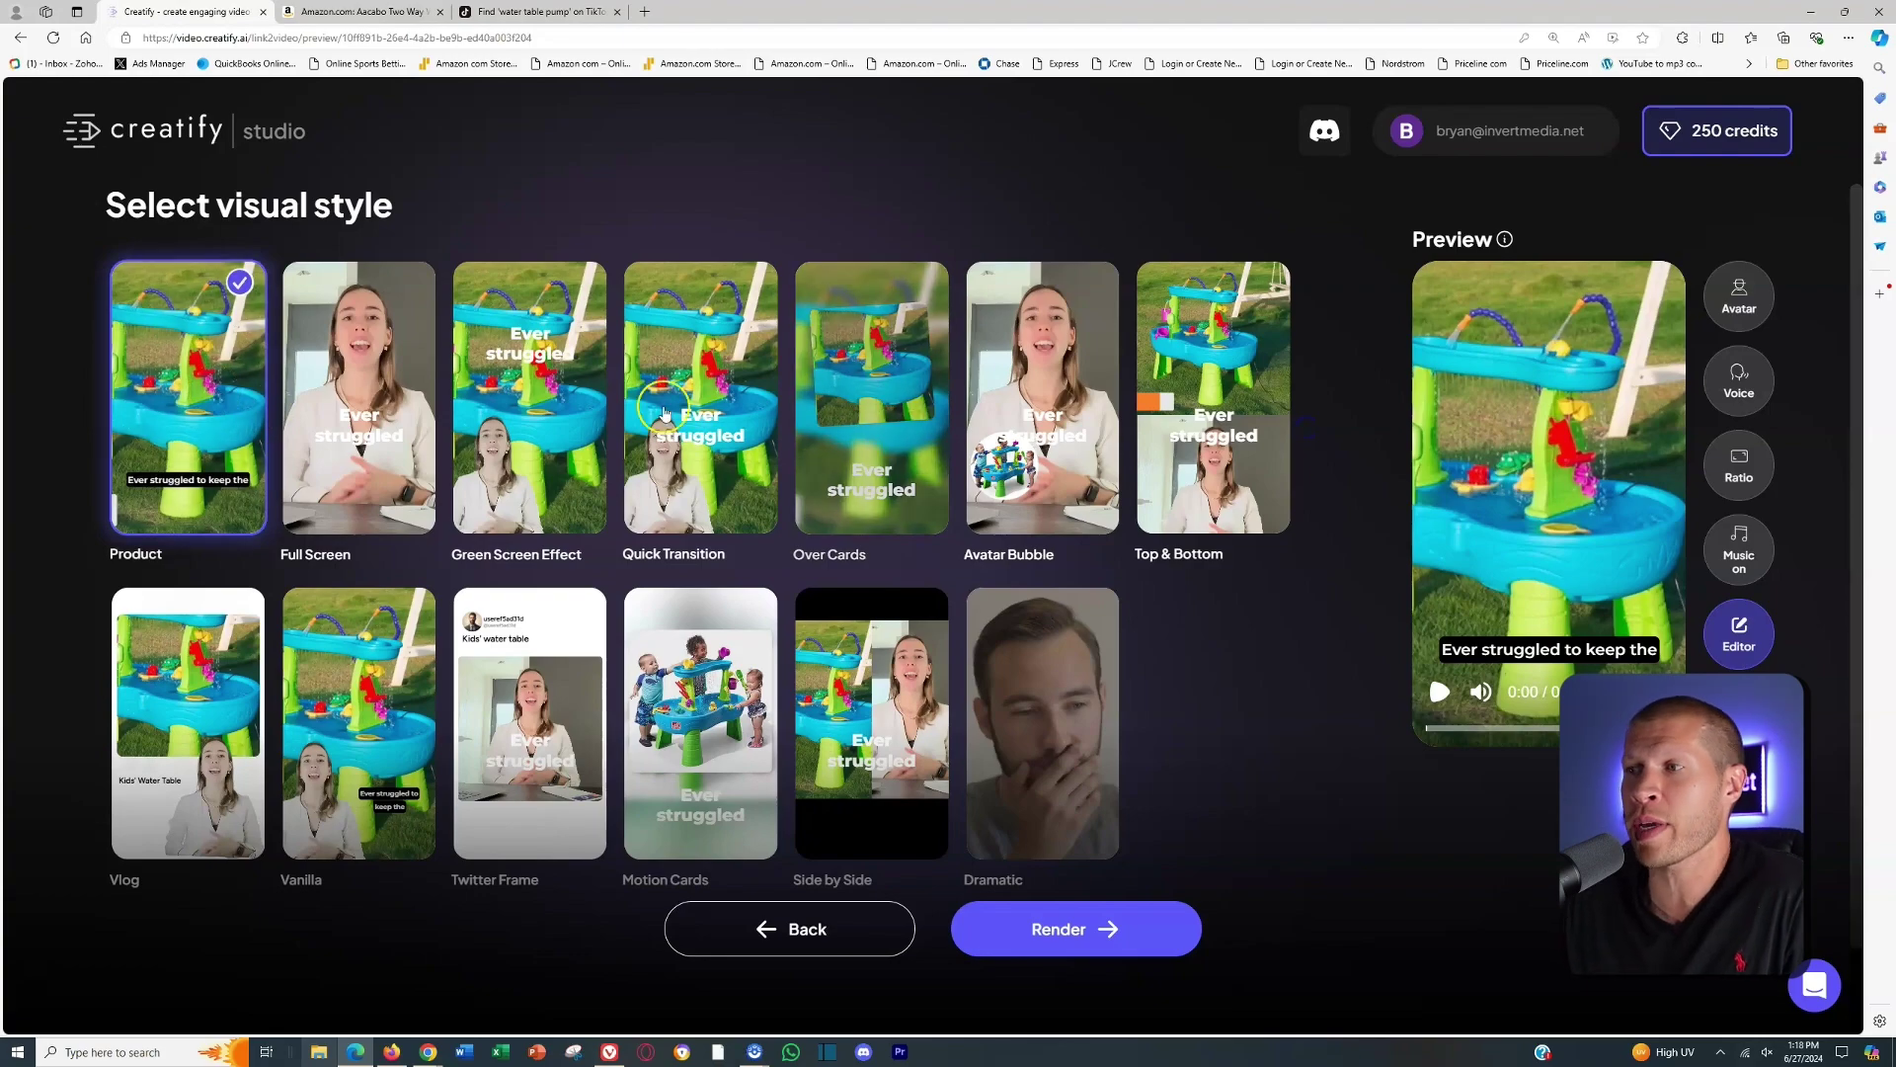
Bring the Product style pump ad into the full editor with its asset, caption, voiceover and music tracks.
{"action": "left_click", "coordinate": [1655, 607]}
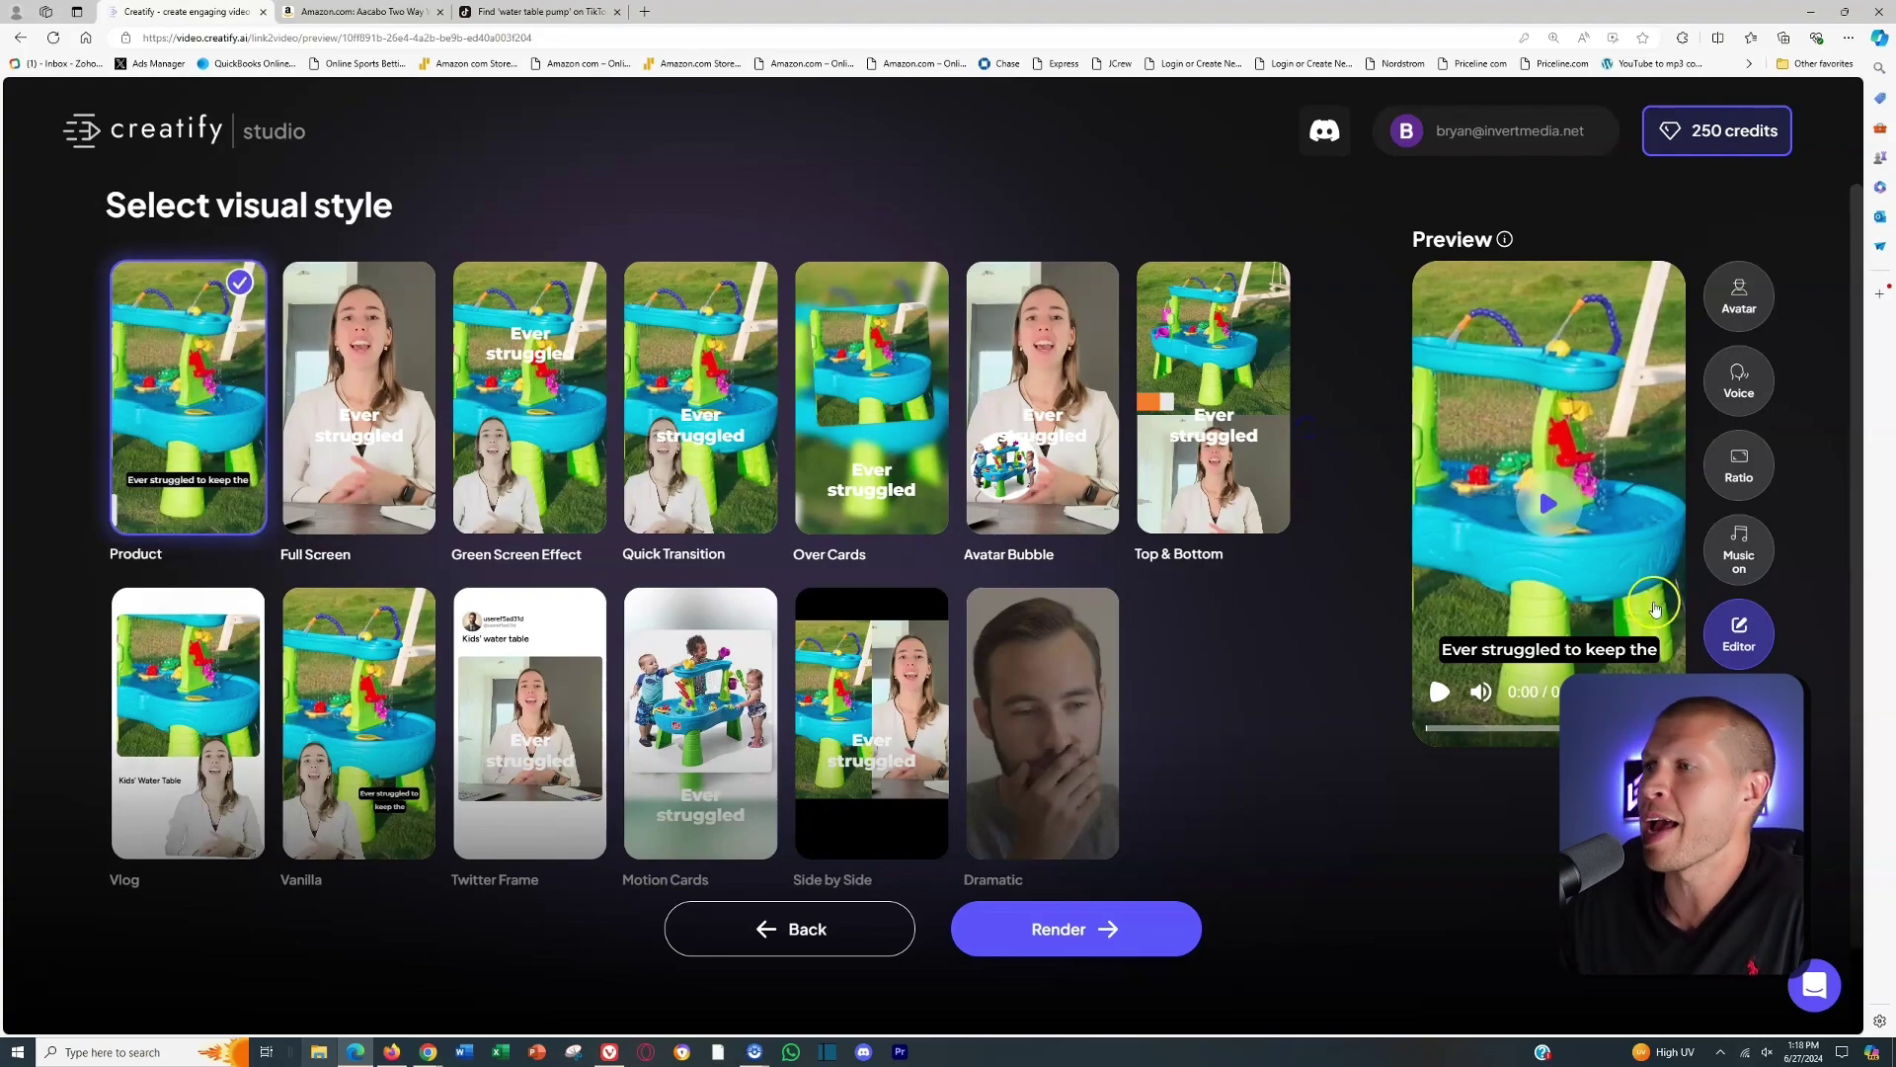
{"action": "left_click", "coordinate": [1738, 634]}
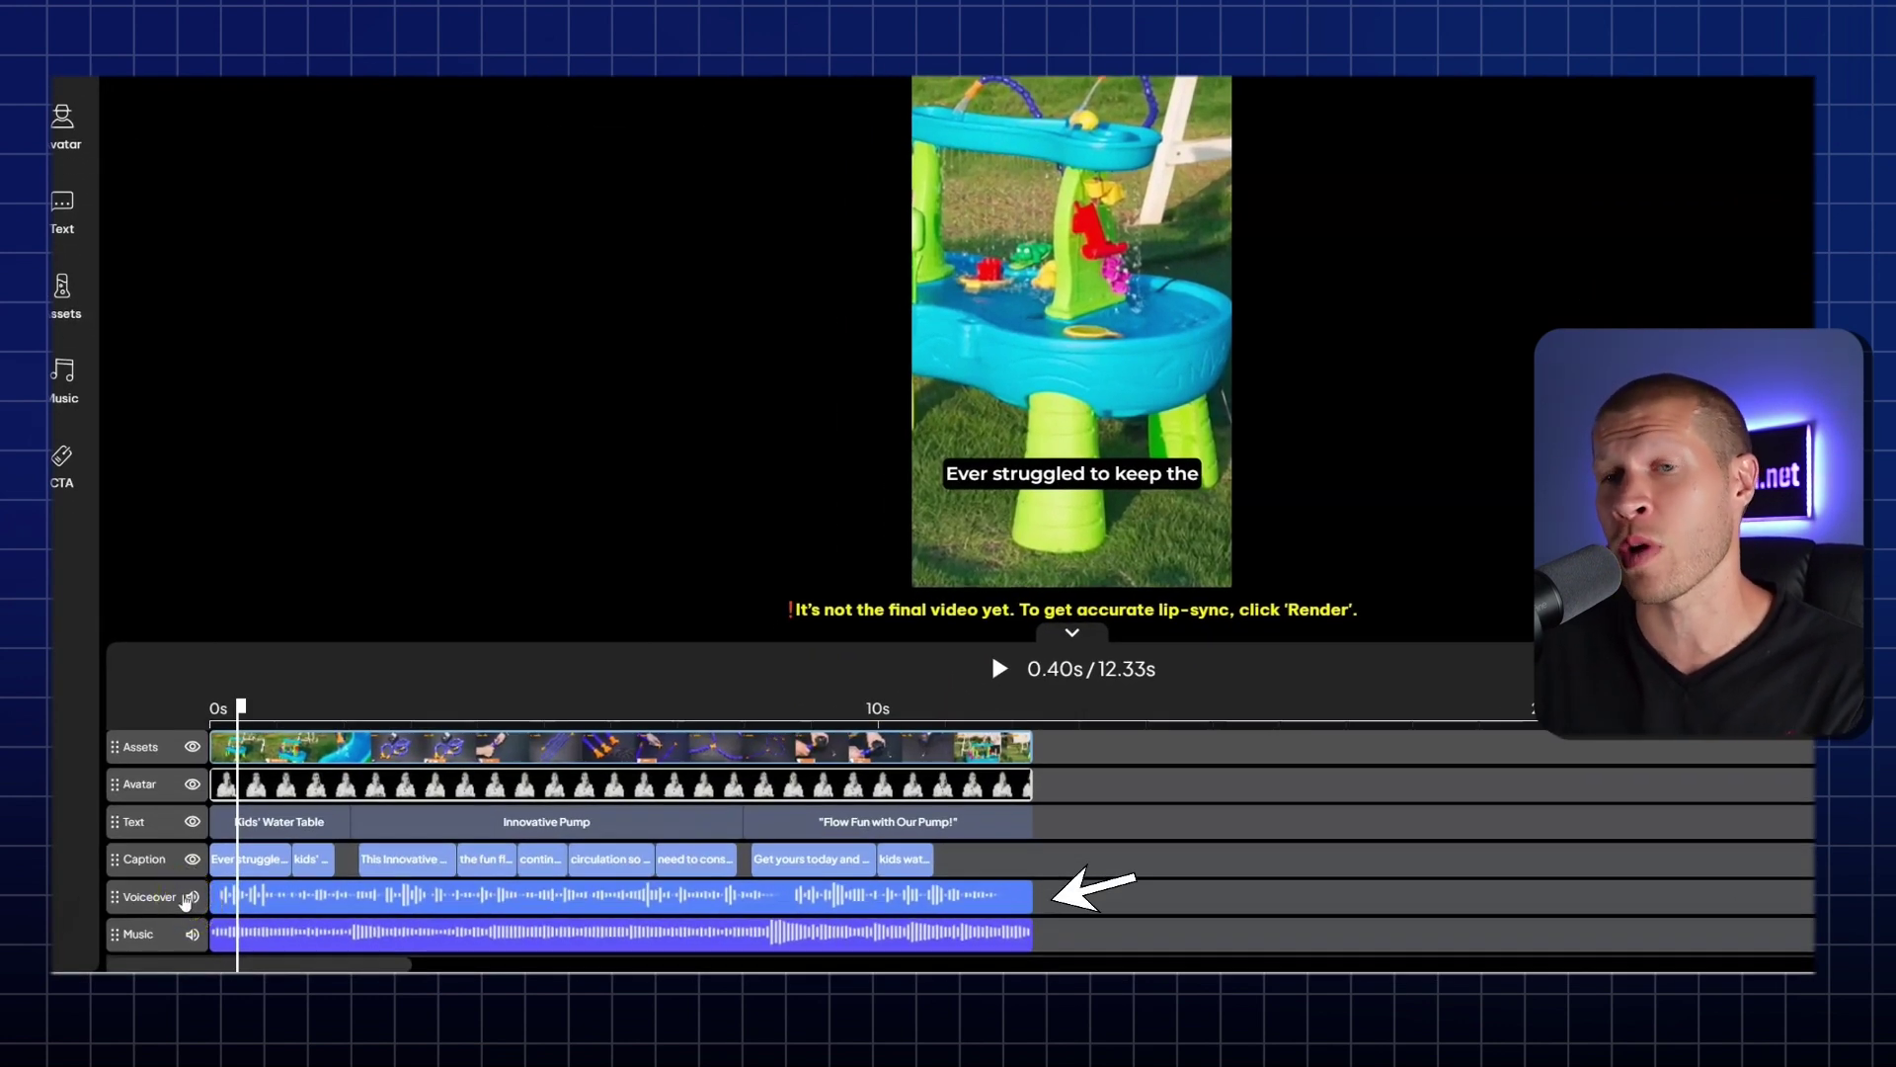
Mute the background Music track and select the 'the fun flowing with' caption for editing.
{"action": "left_click", "coordinate": [192, 934]}
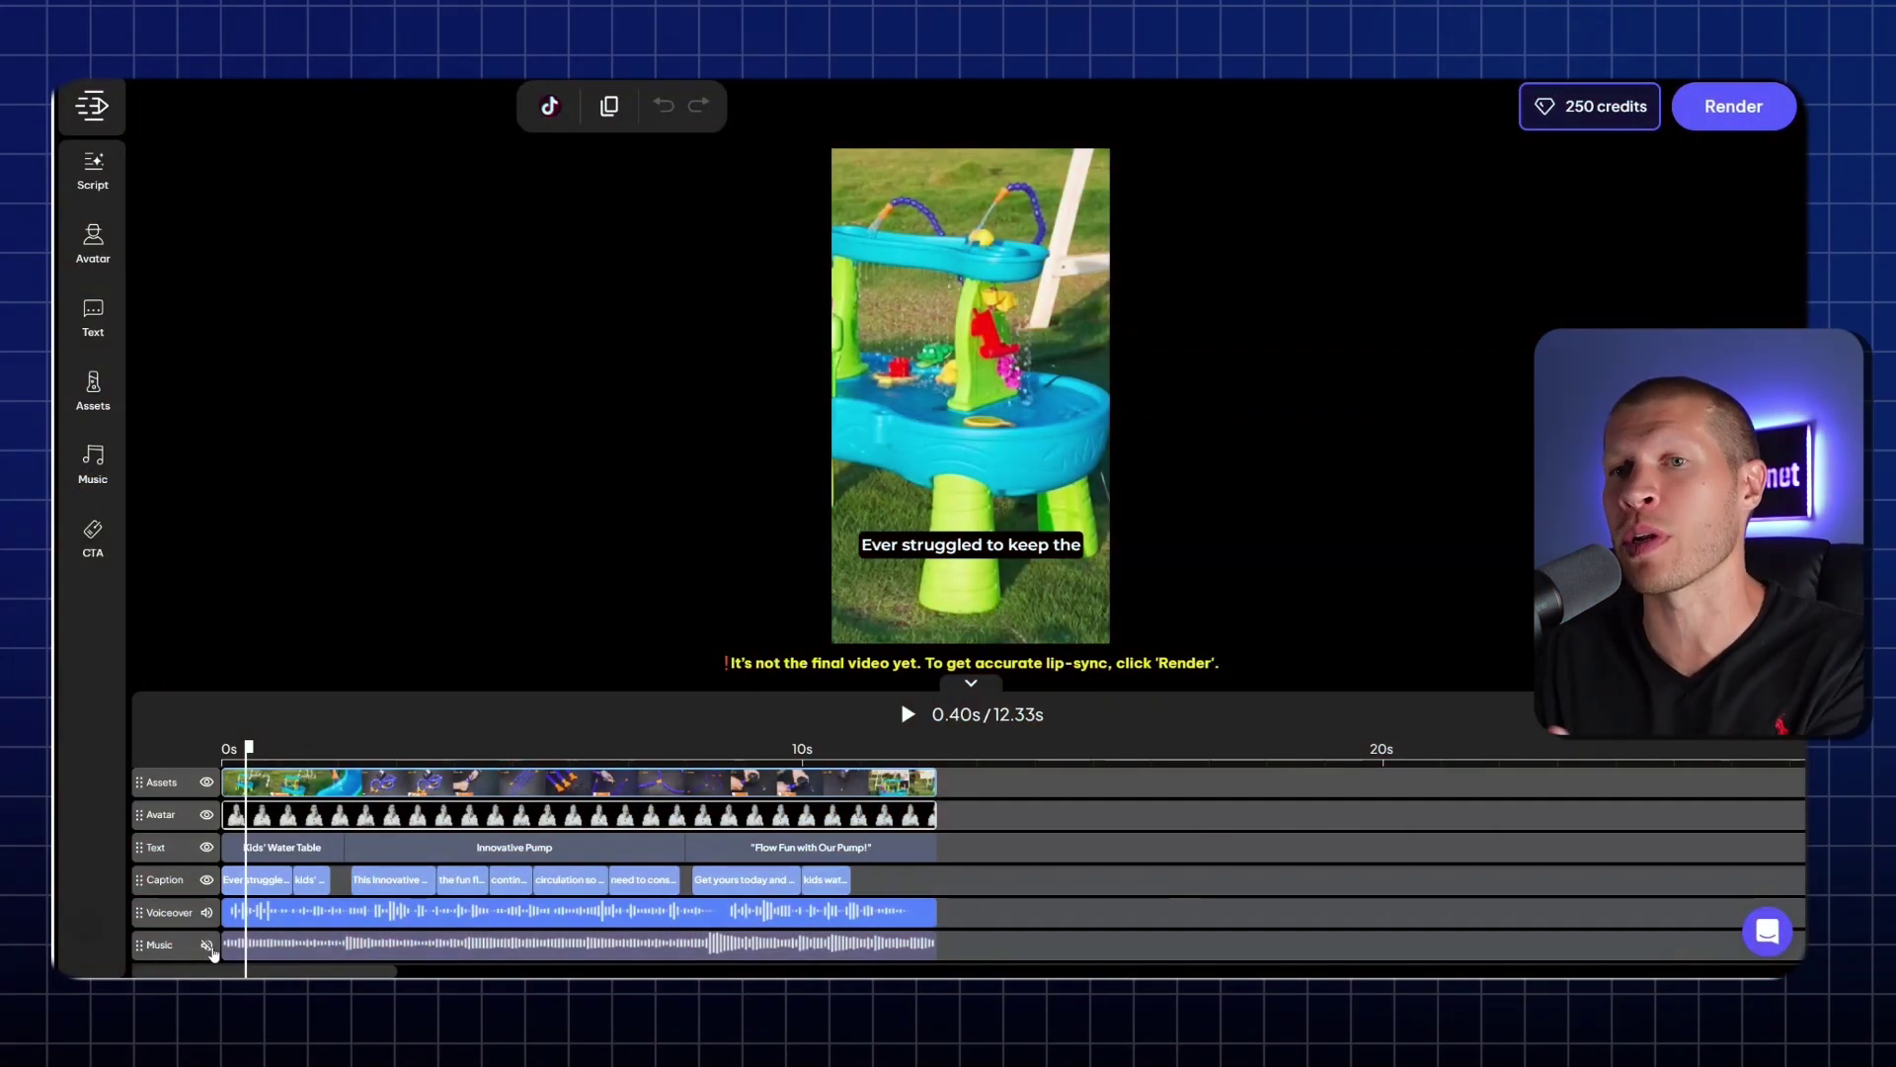
{"action": "left_click", "coordinate": [376, 882]}
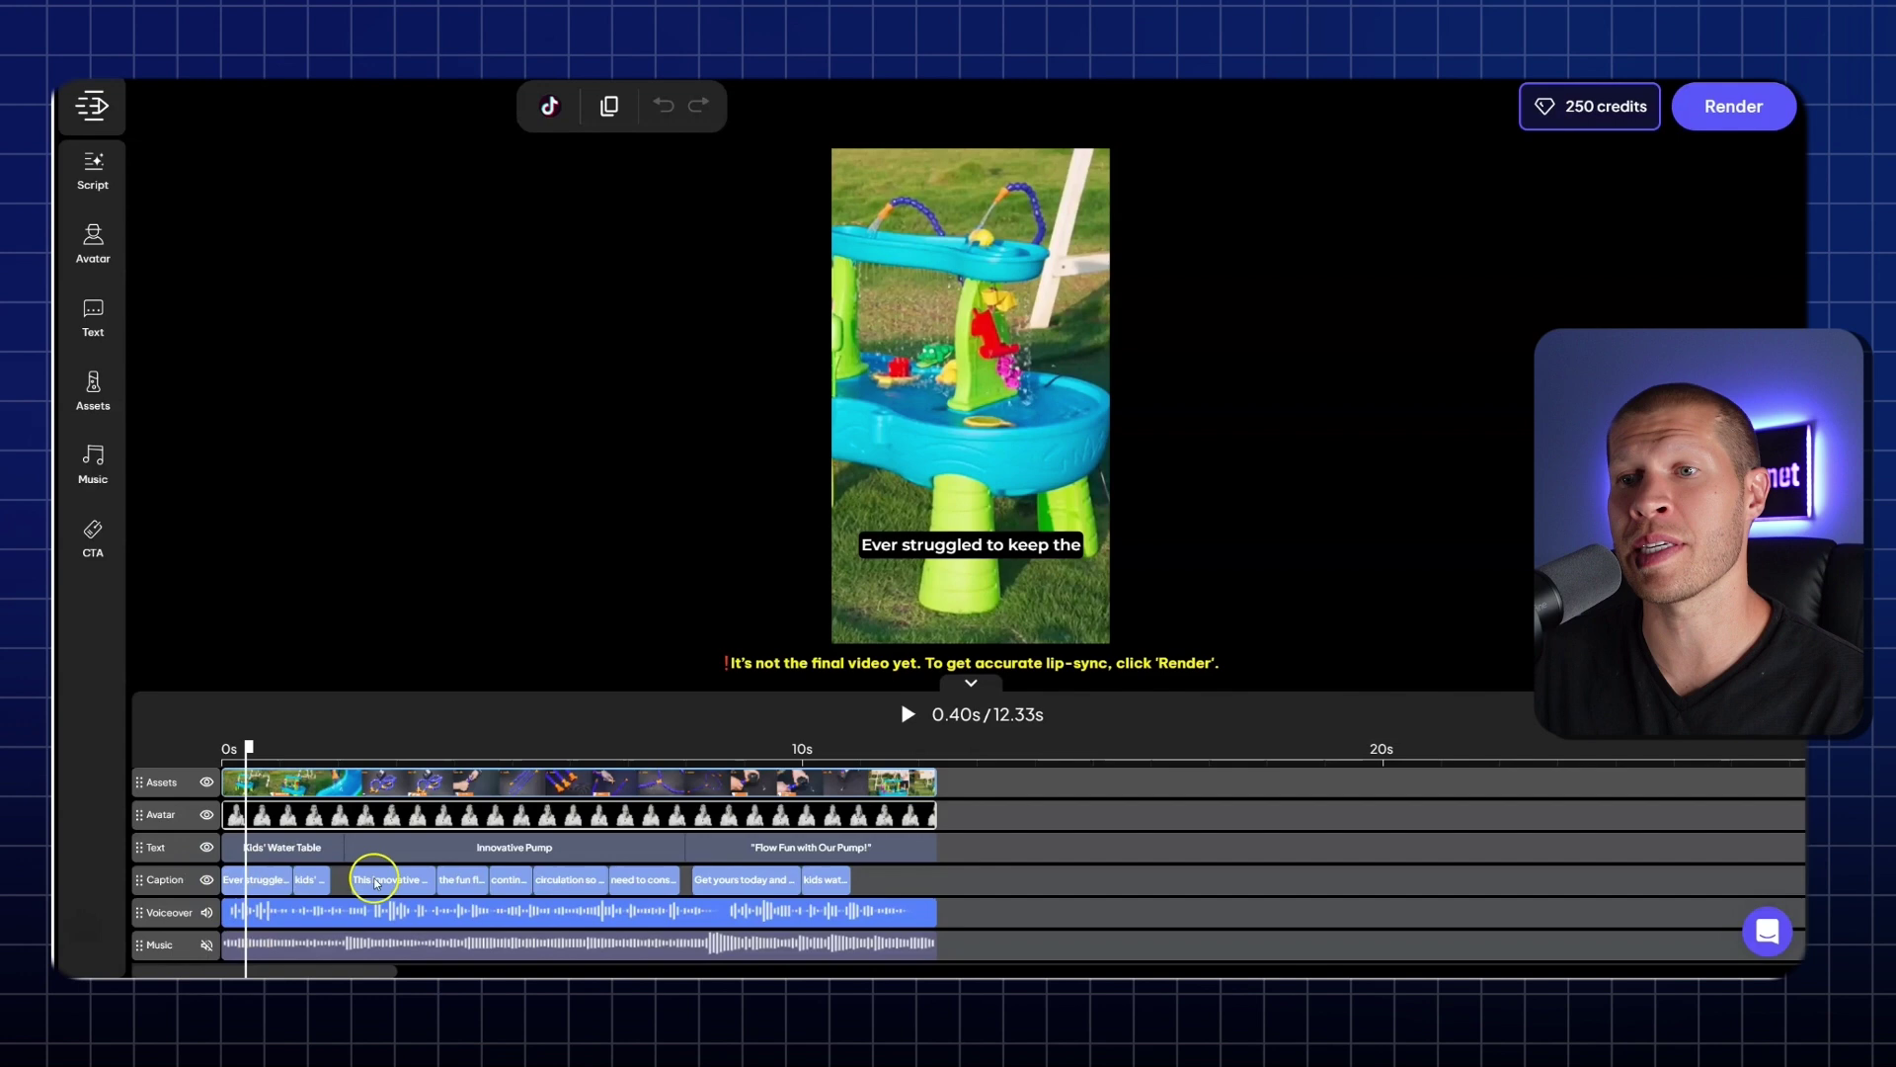
{"action": "left_click", "coordinate": [454, 880]}
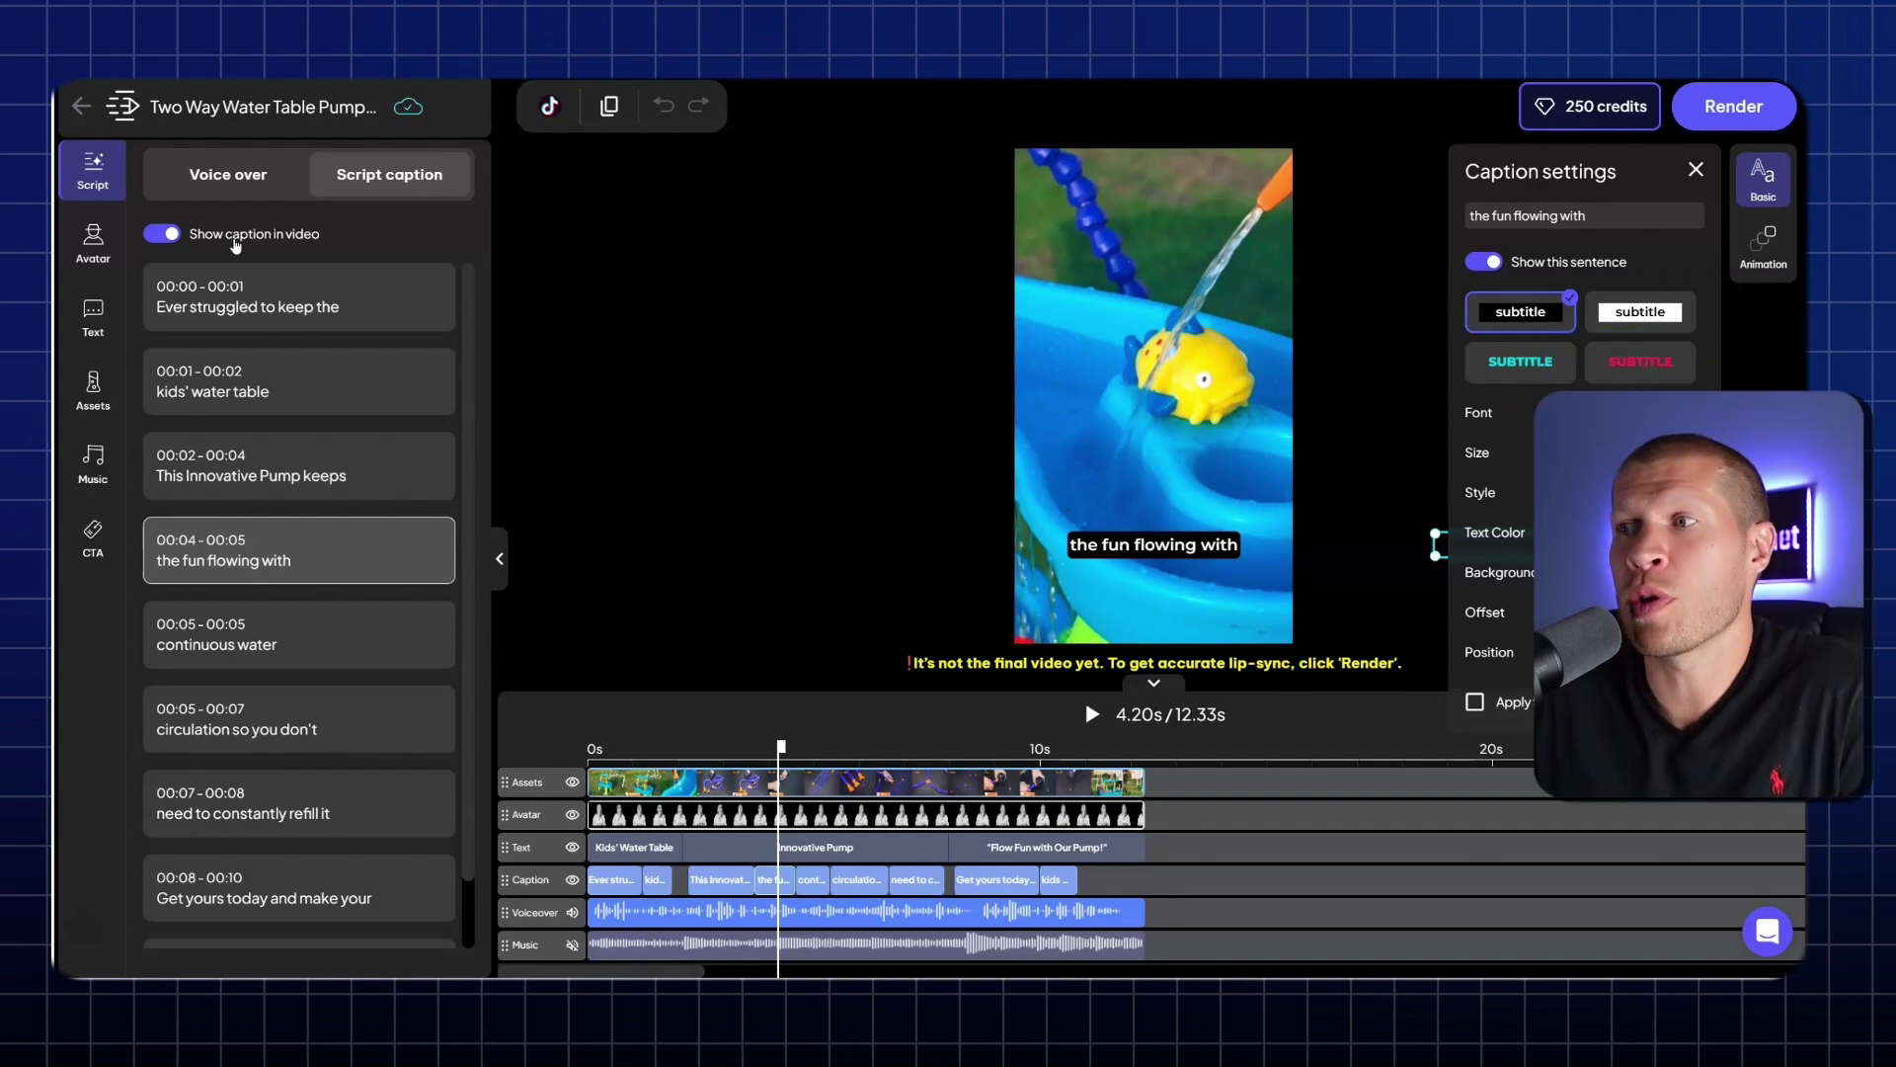
Compare the red, cyan and white caption presets, settling on bold cyan uppercase at size 72.
{"action": "left_click", "coordinate": [1626, 351]}
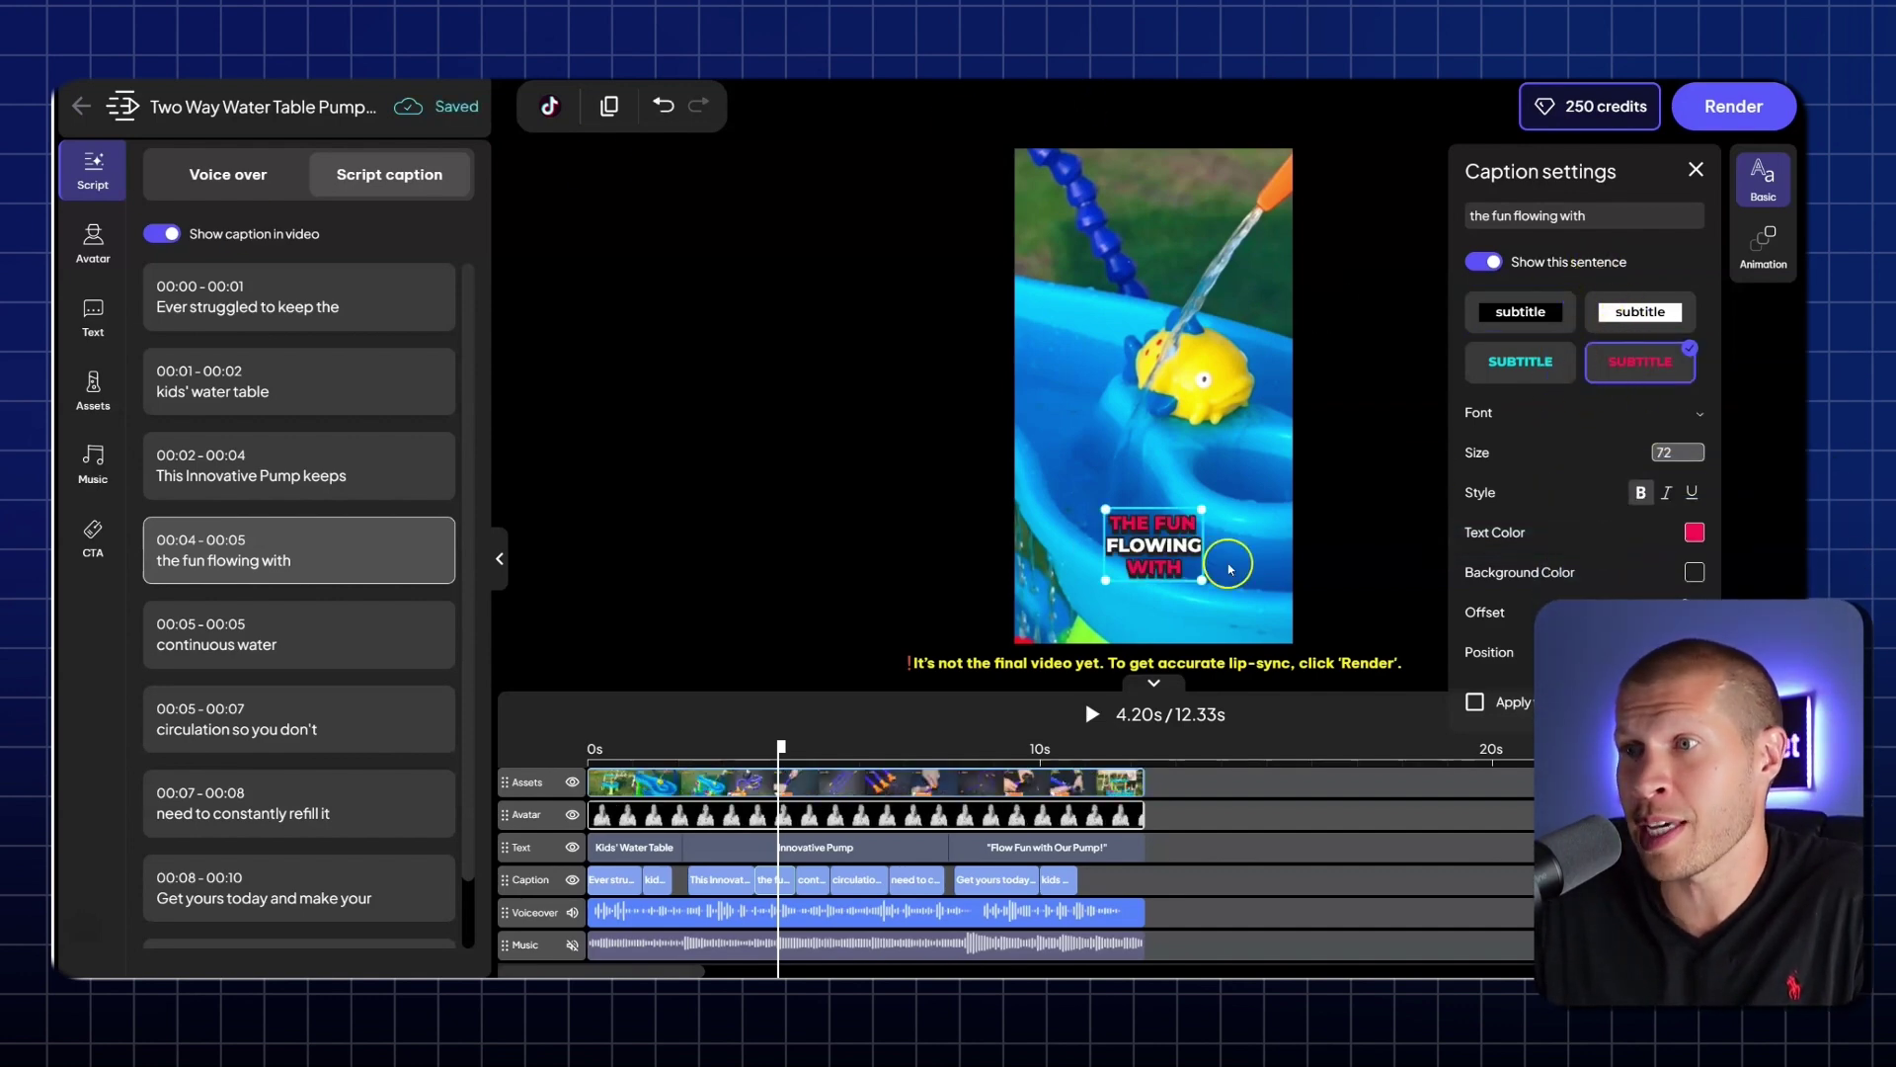
{"action": "left_click", "coordinate": [1501, 367]}
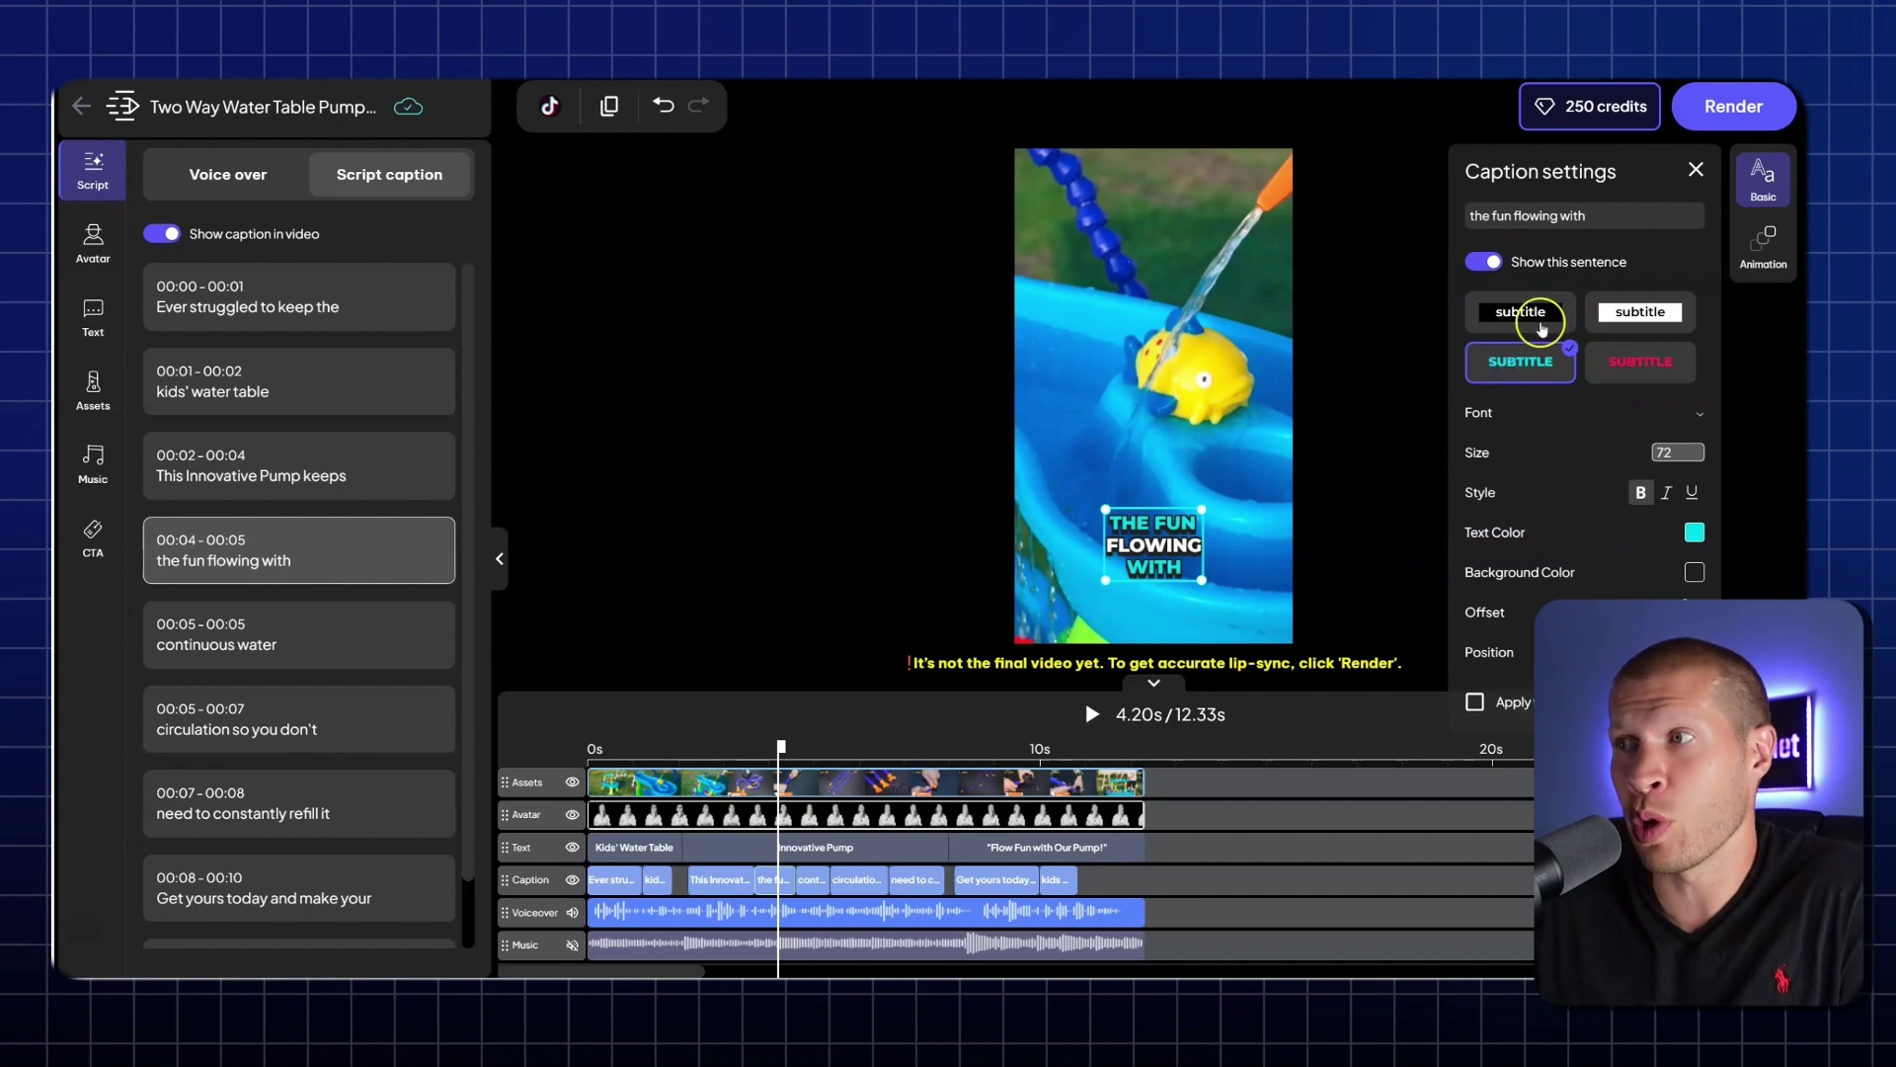
{"action": "left_click", "coordinate": [1625, 314]}
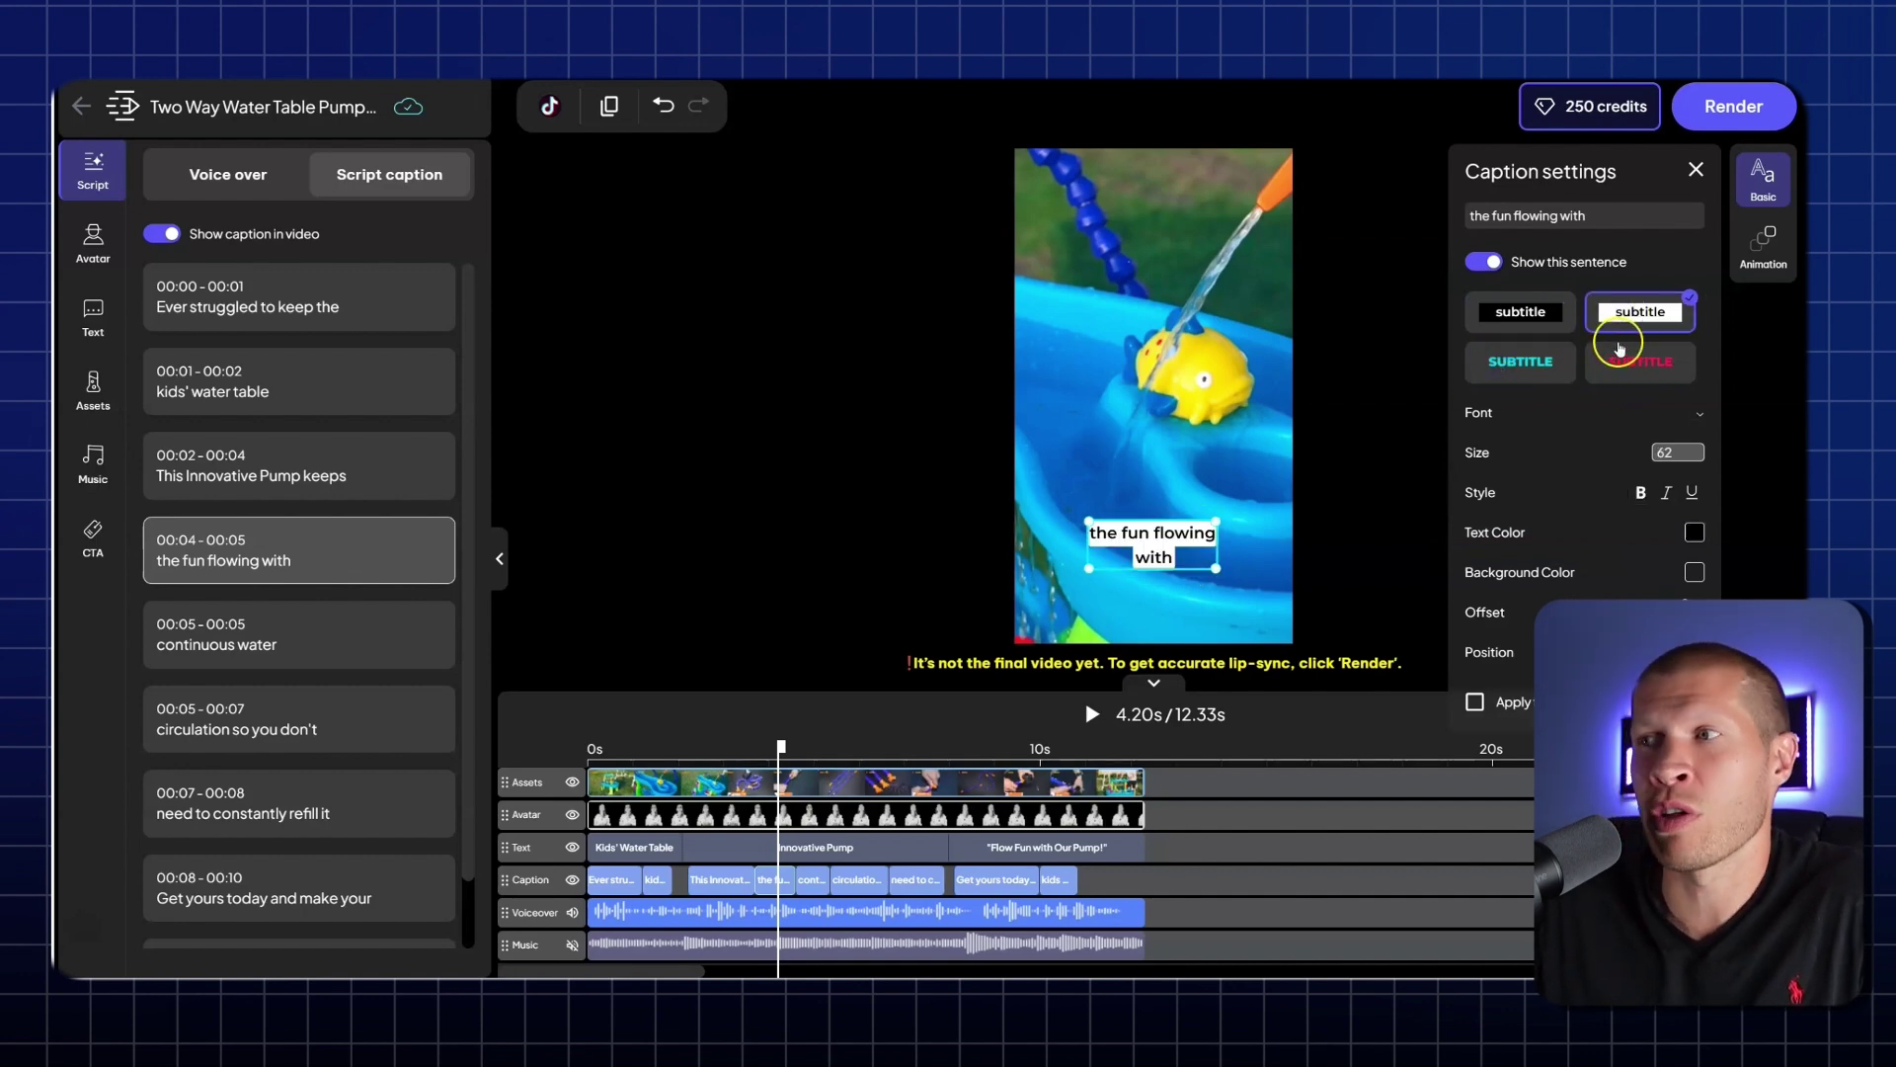
{"action": "left_click", "coordinate": [1558, 379]}
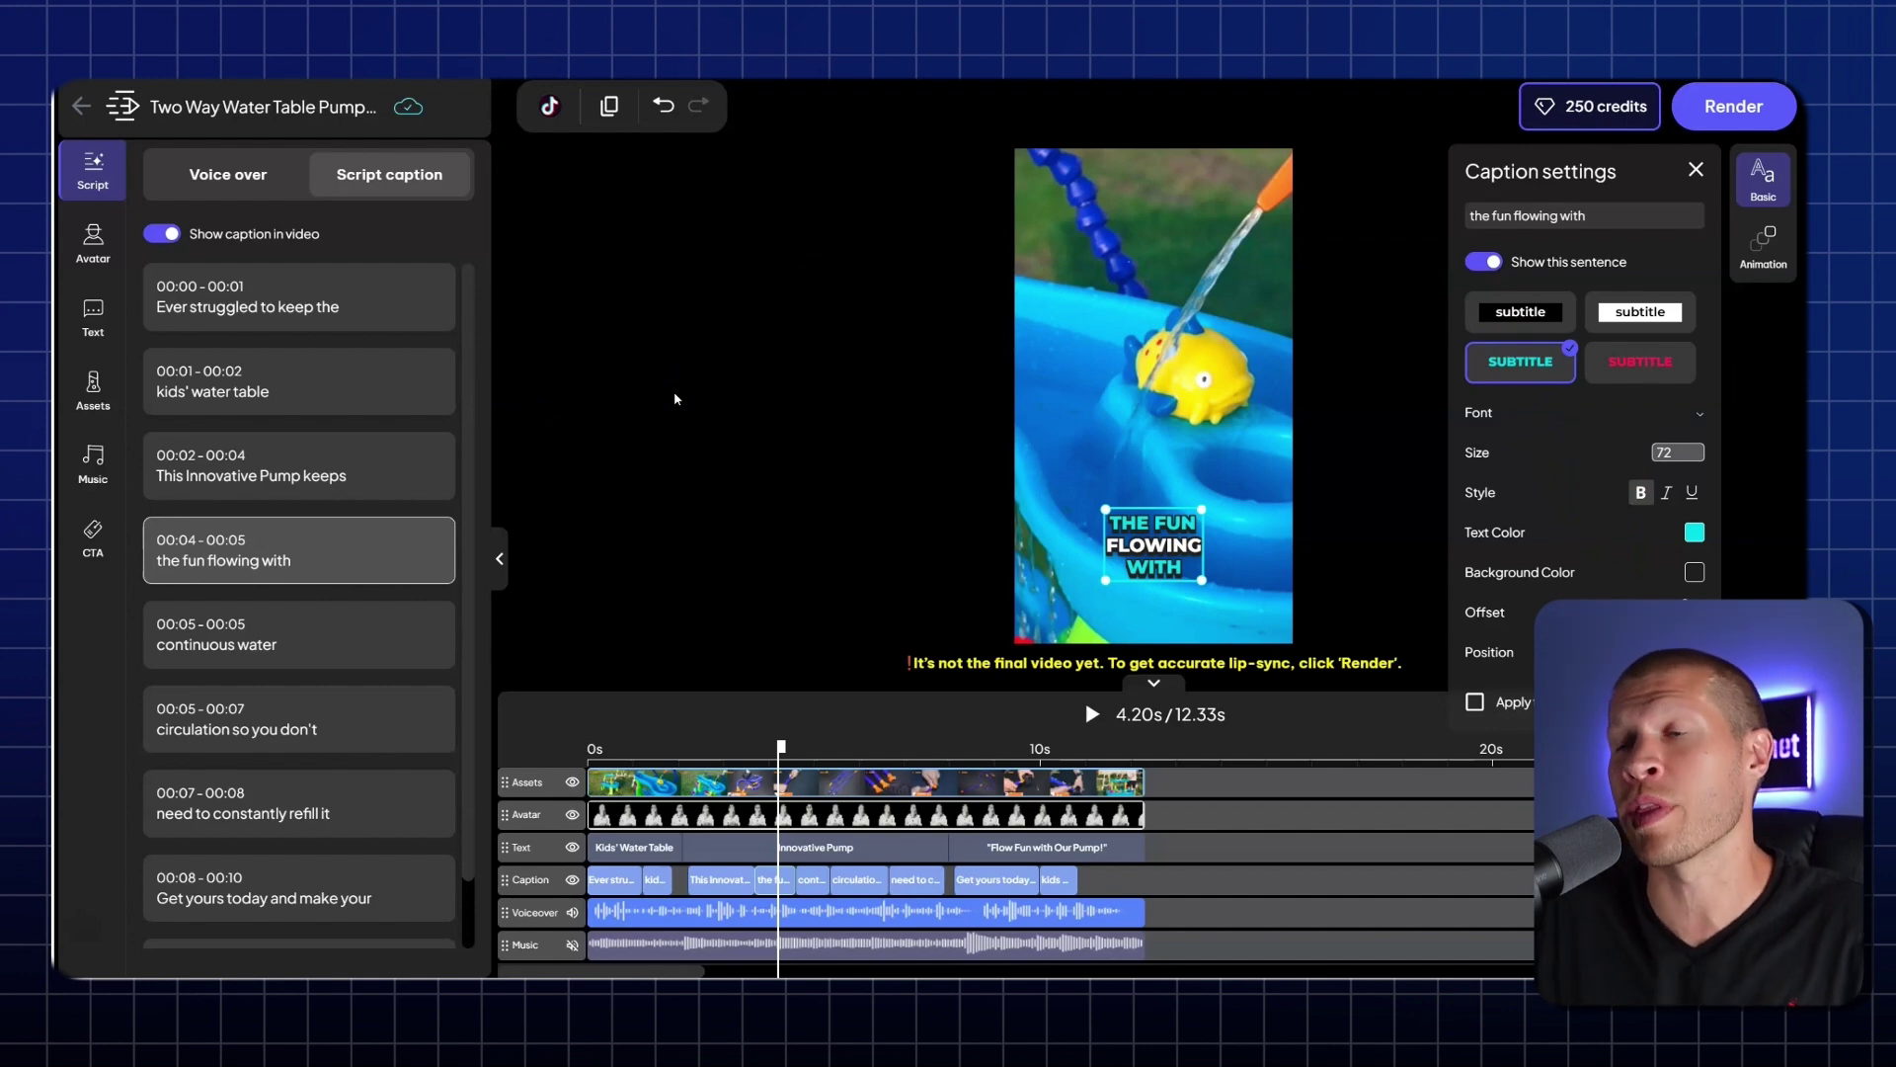
Browse the avatar list, then switch to the Brand CTA settings with logo and CTA text fields.
{"action": "left_click", "coordinate": [95, 263]}
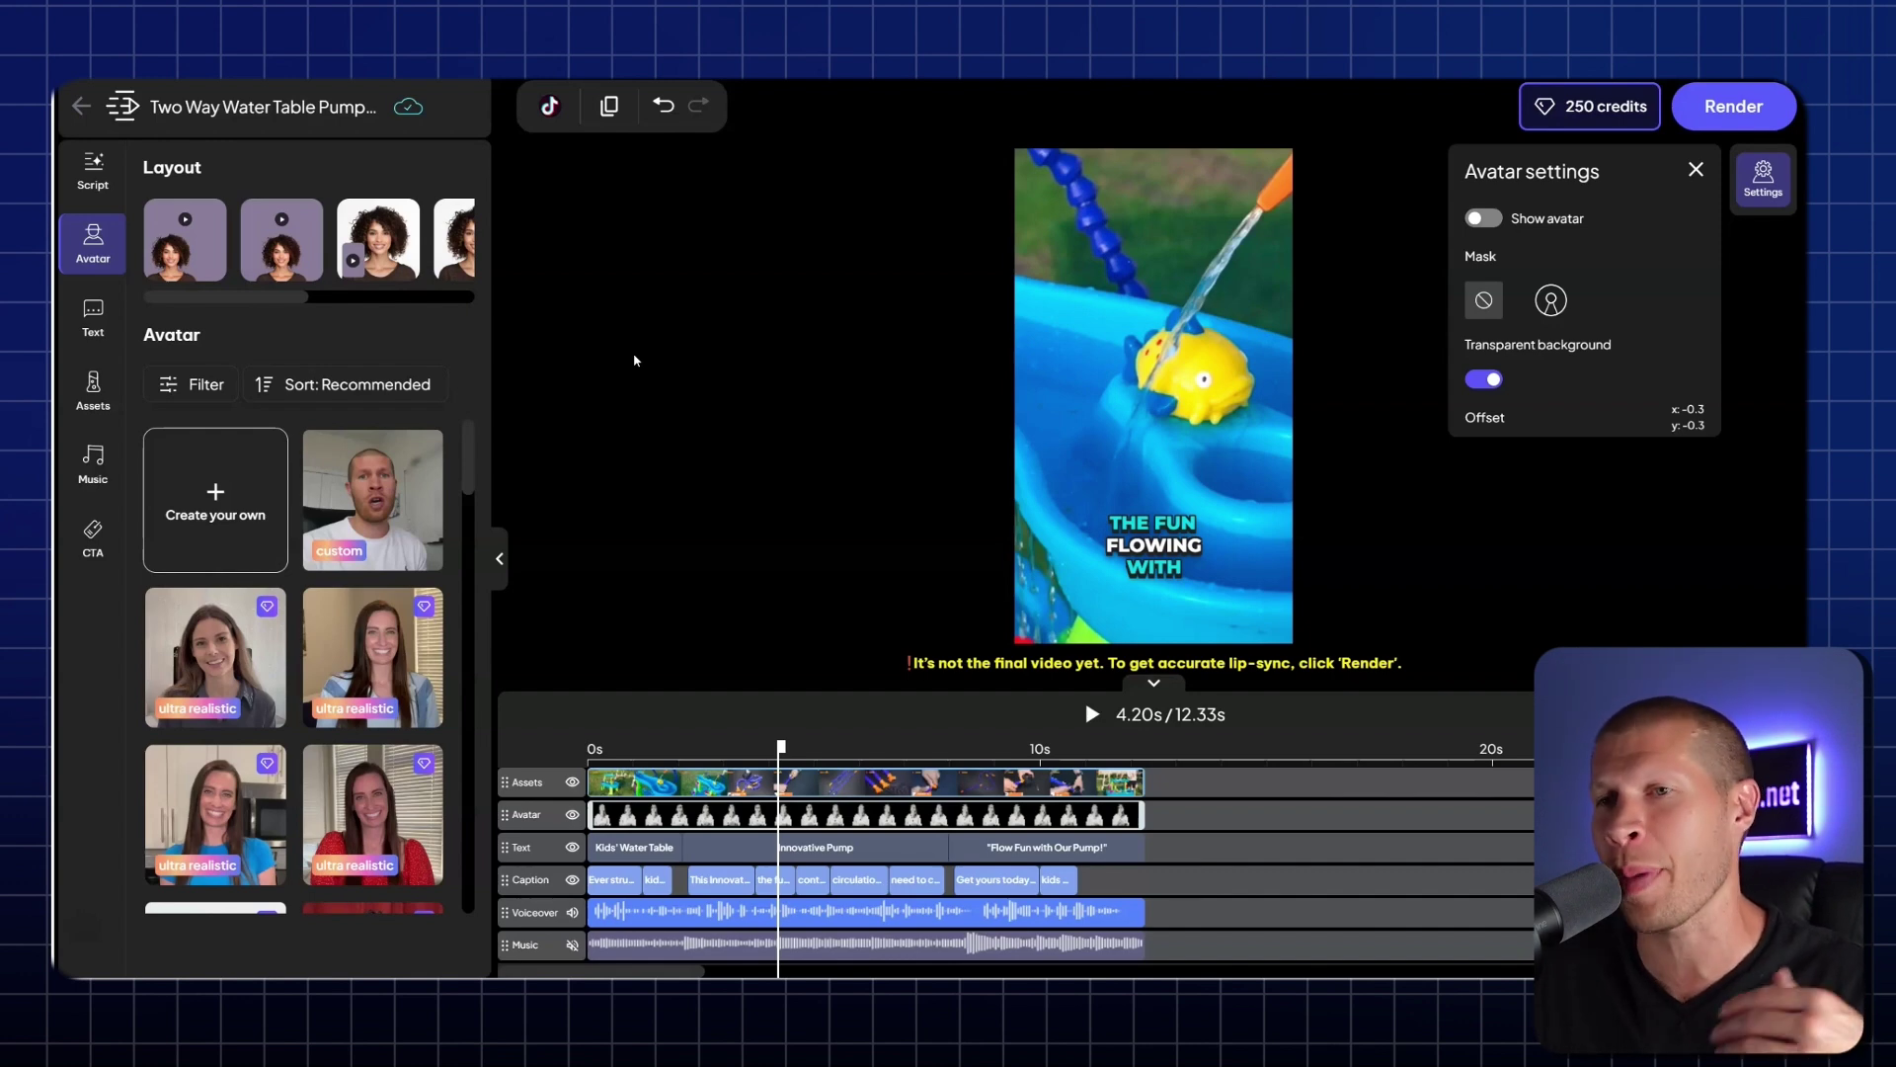
{"action": "scroll", "coordinate": [309, 632], "scroll_direction": "down", "scroll_amount": 2}
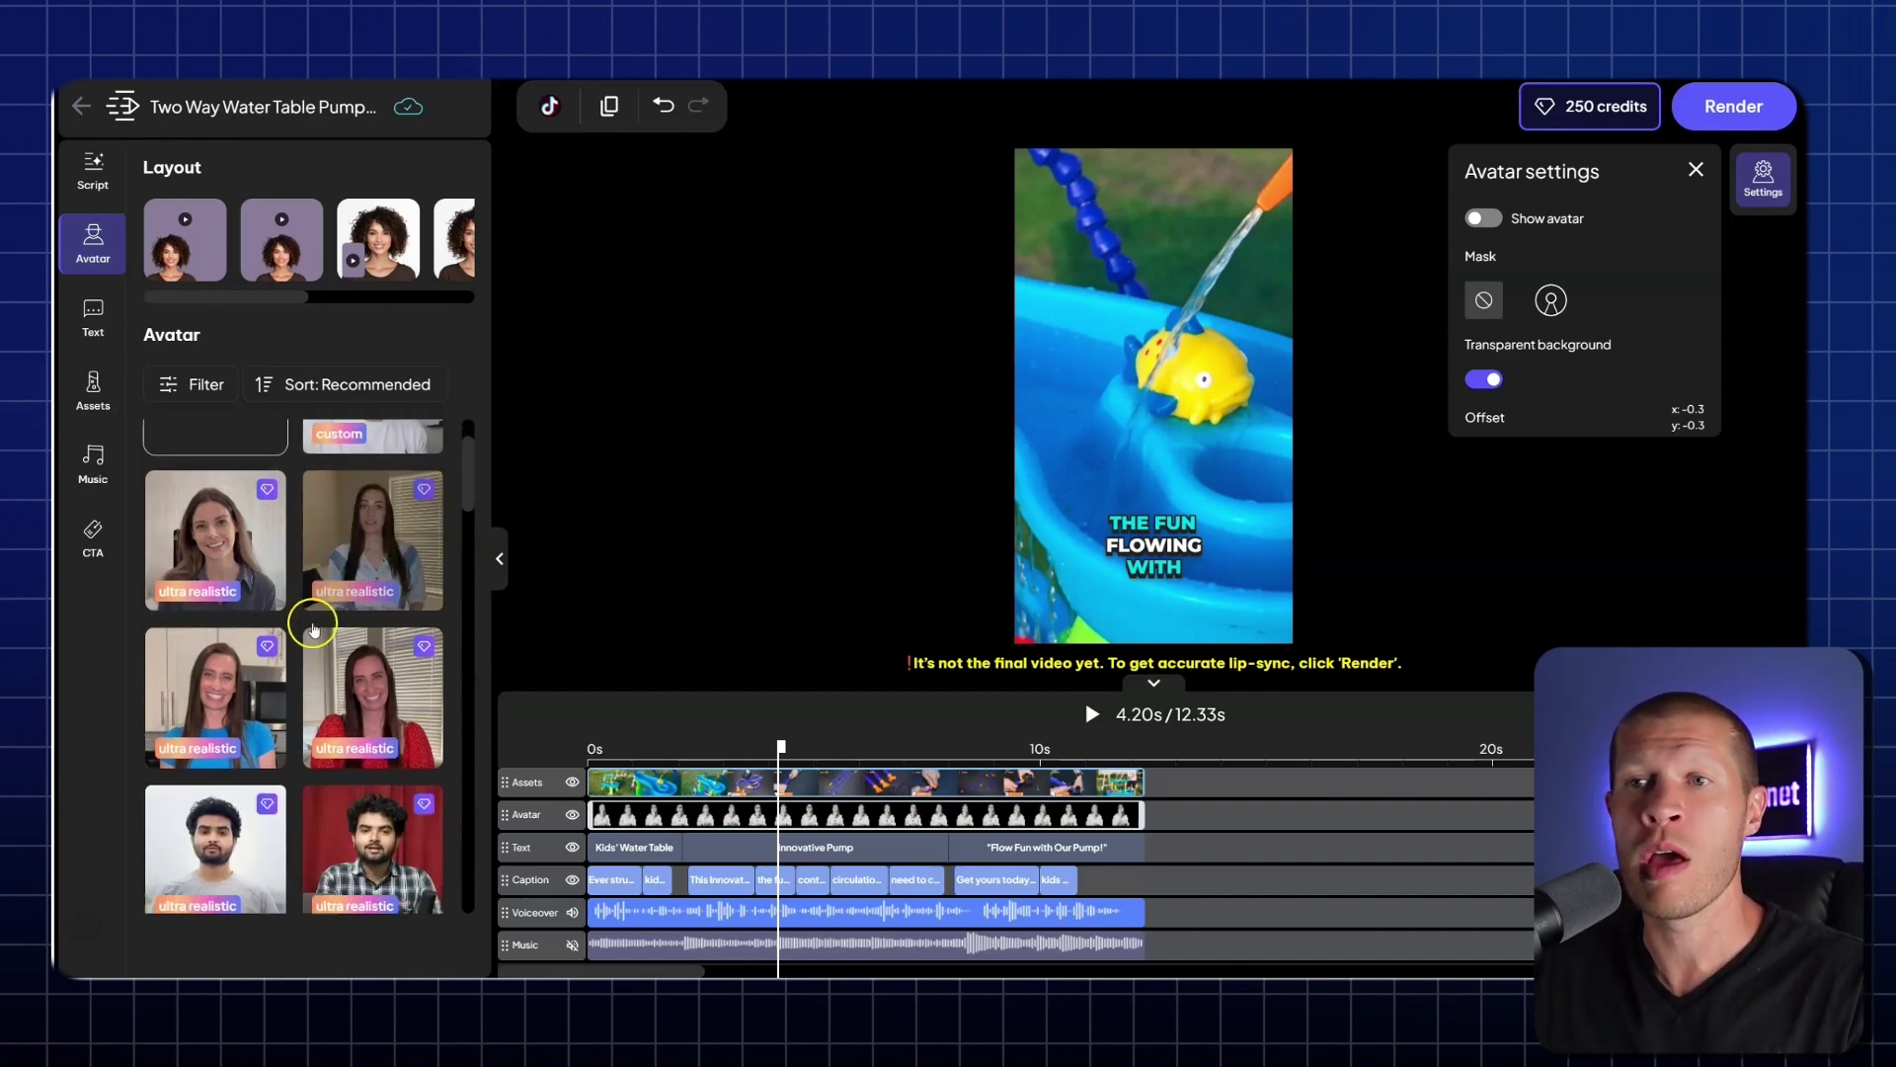
{"action": "scroll", "coordinate": [309, 666], "scroll_direction": "down", "scroll_amount": 5}
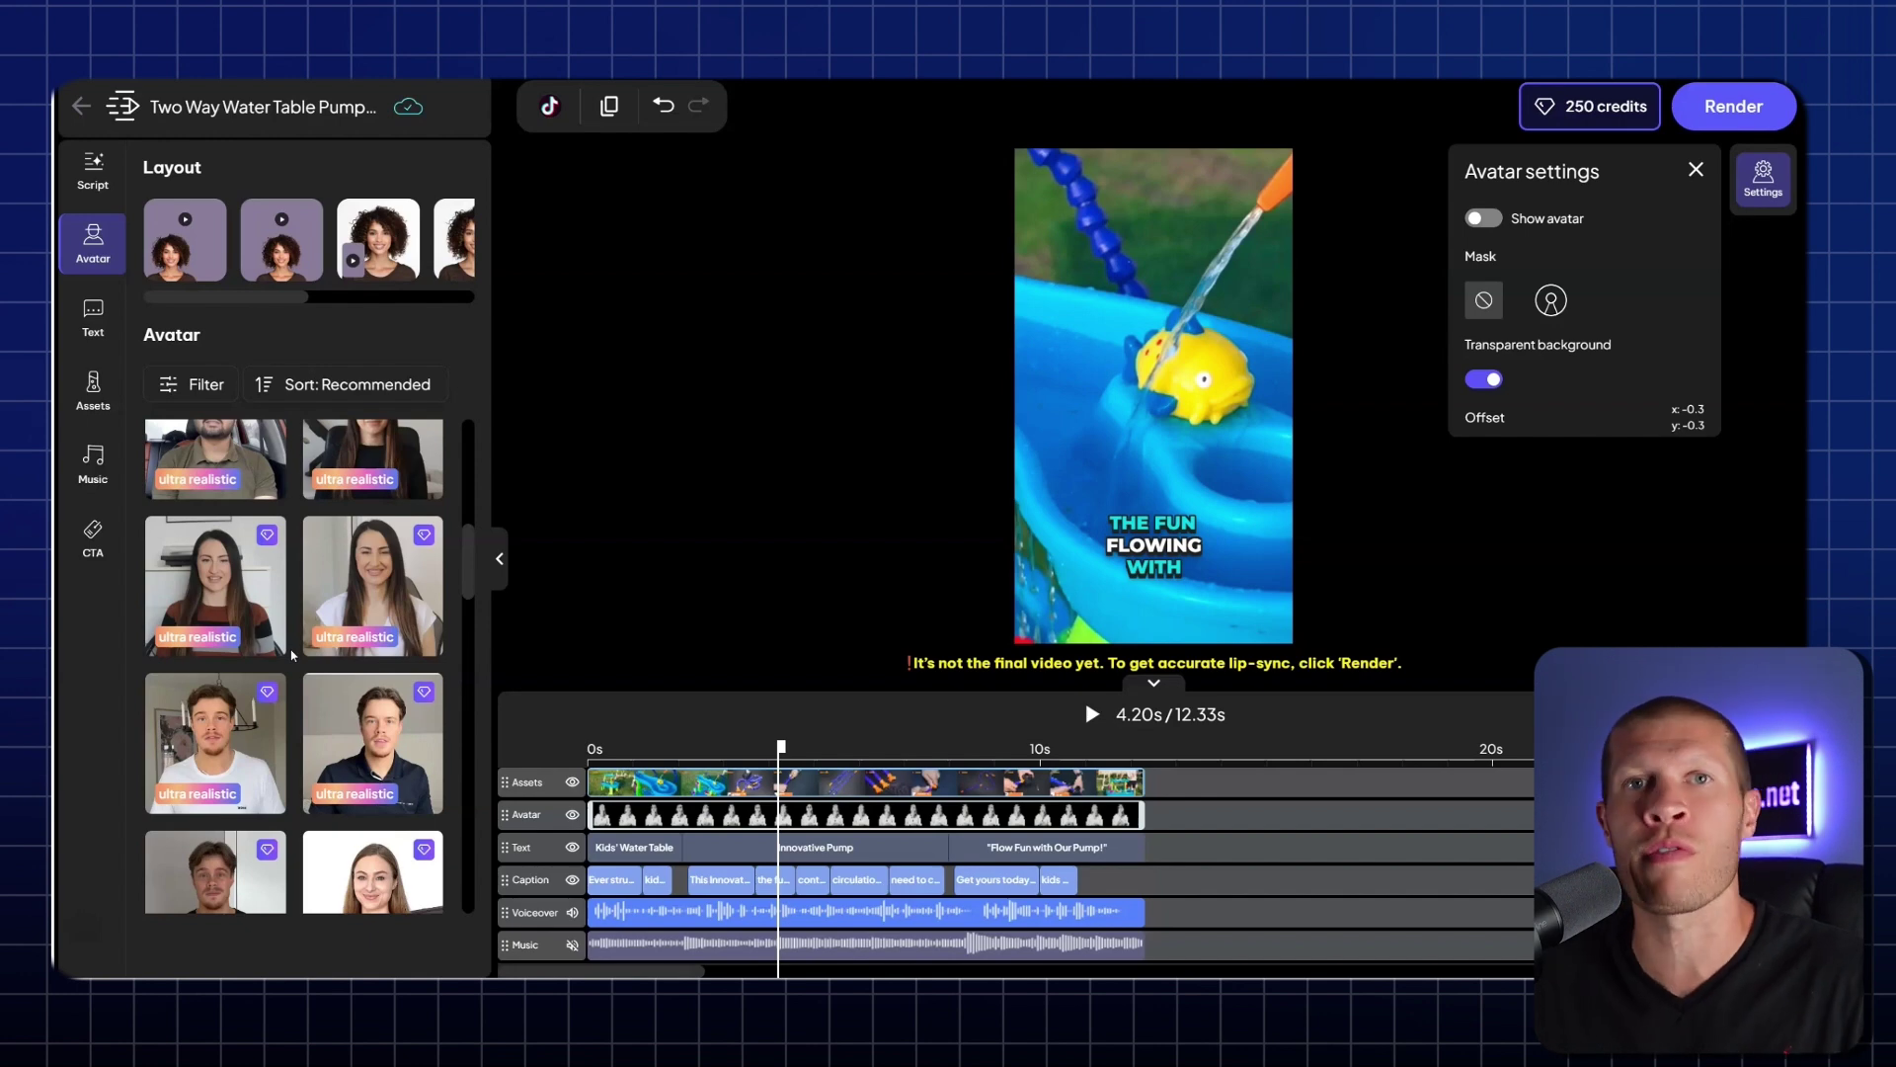
{"action": "left_click", "coordinate": [93, 538]}
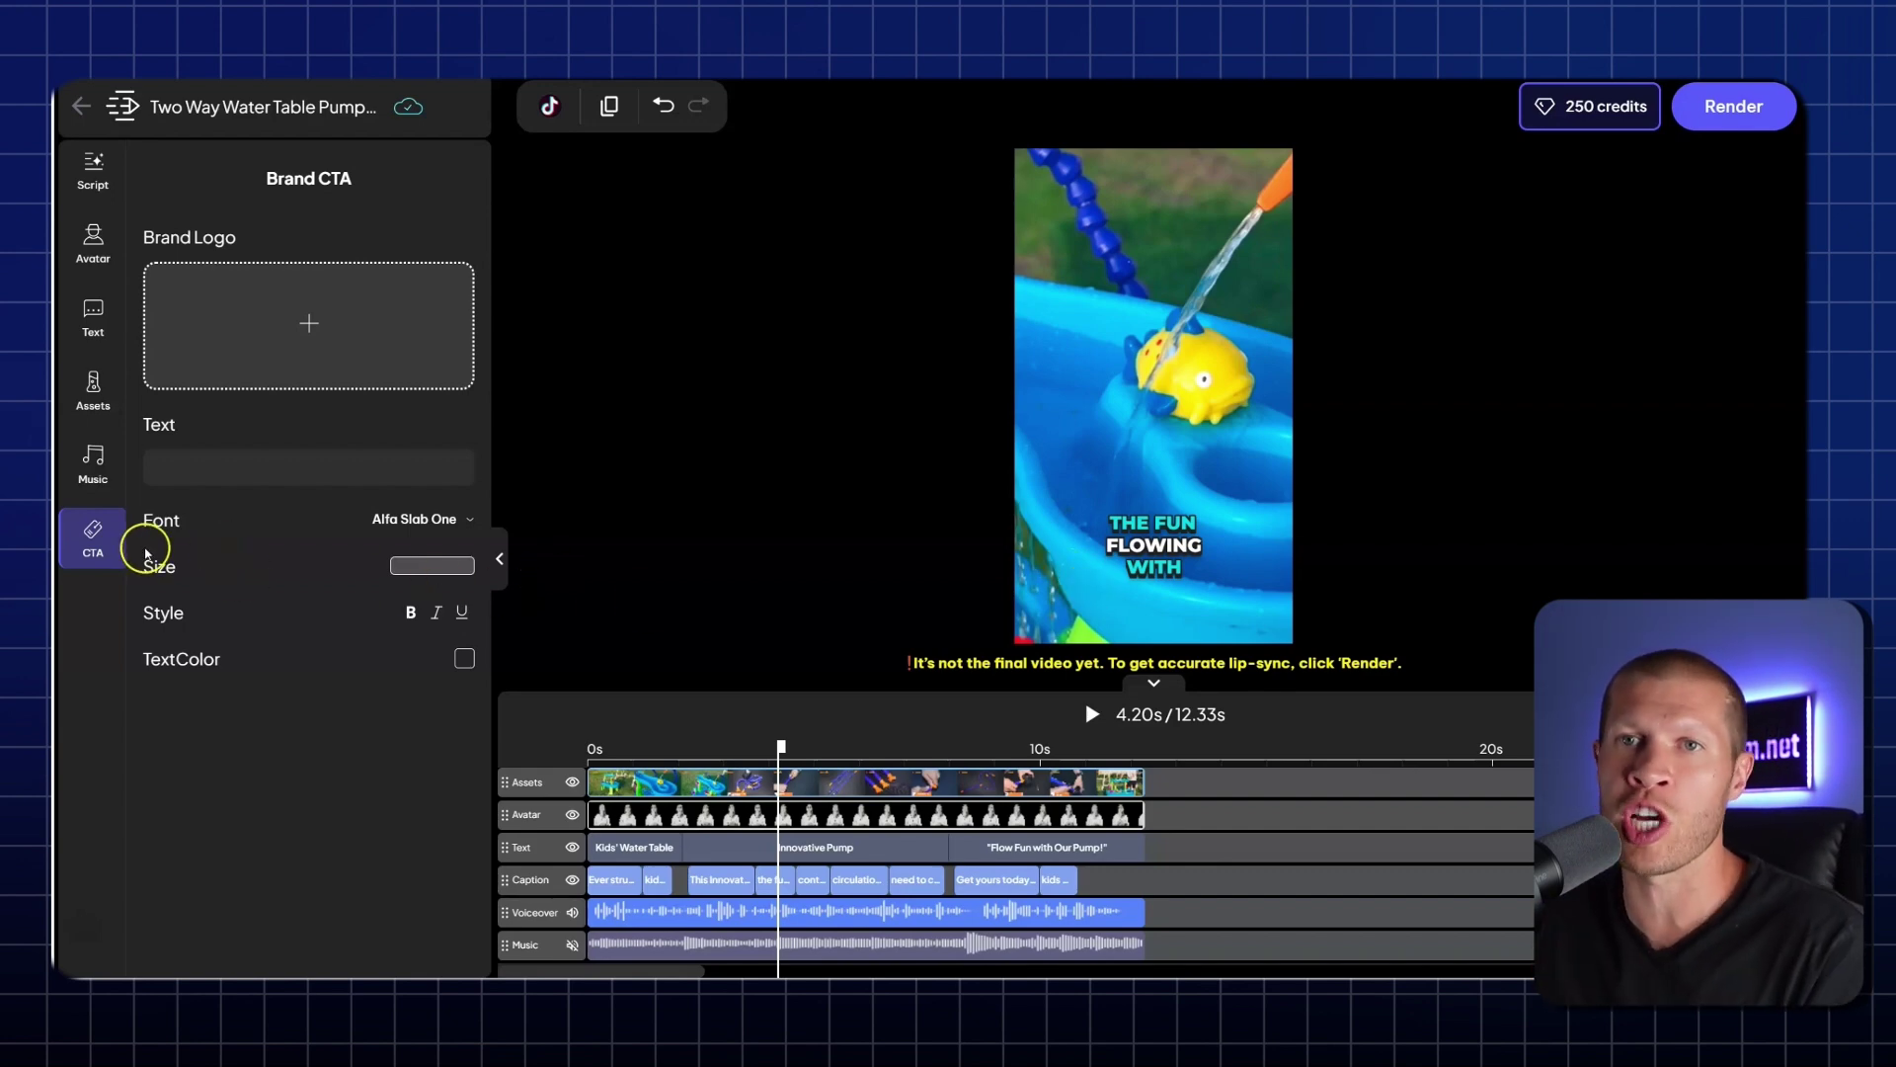
Drag the kids-at-water-table photo from uploaded media onto the Assets track around 1.5s.
{"action": "left_click", "coordinate": [668, 787]}
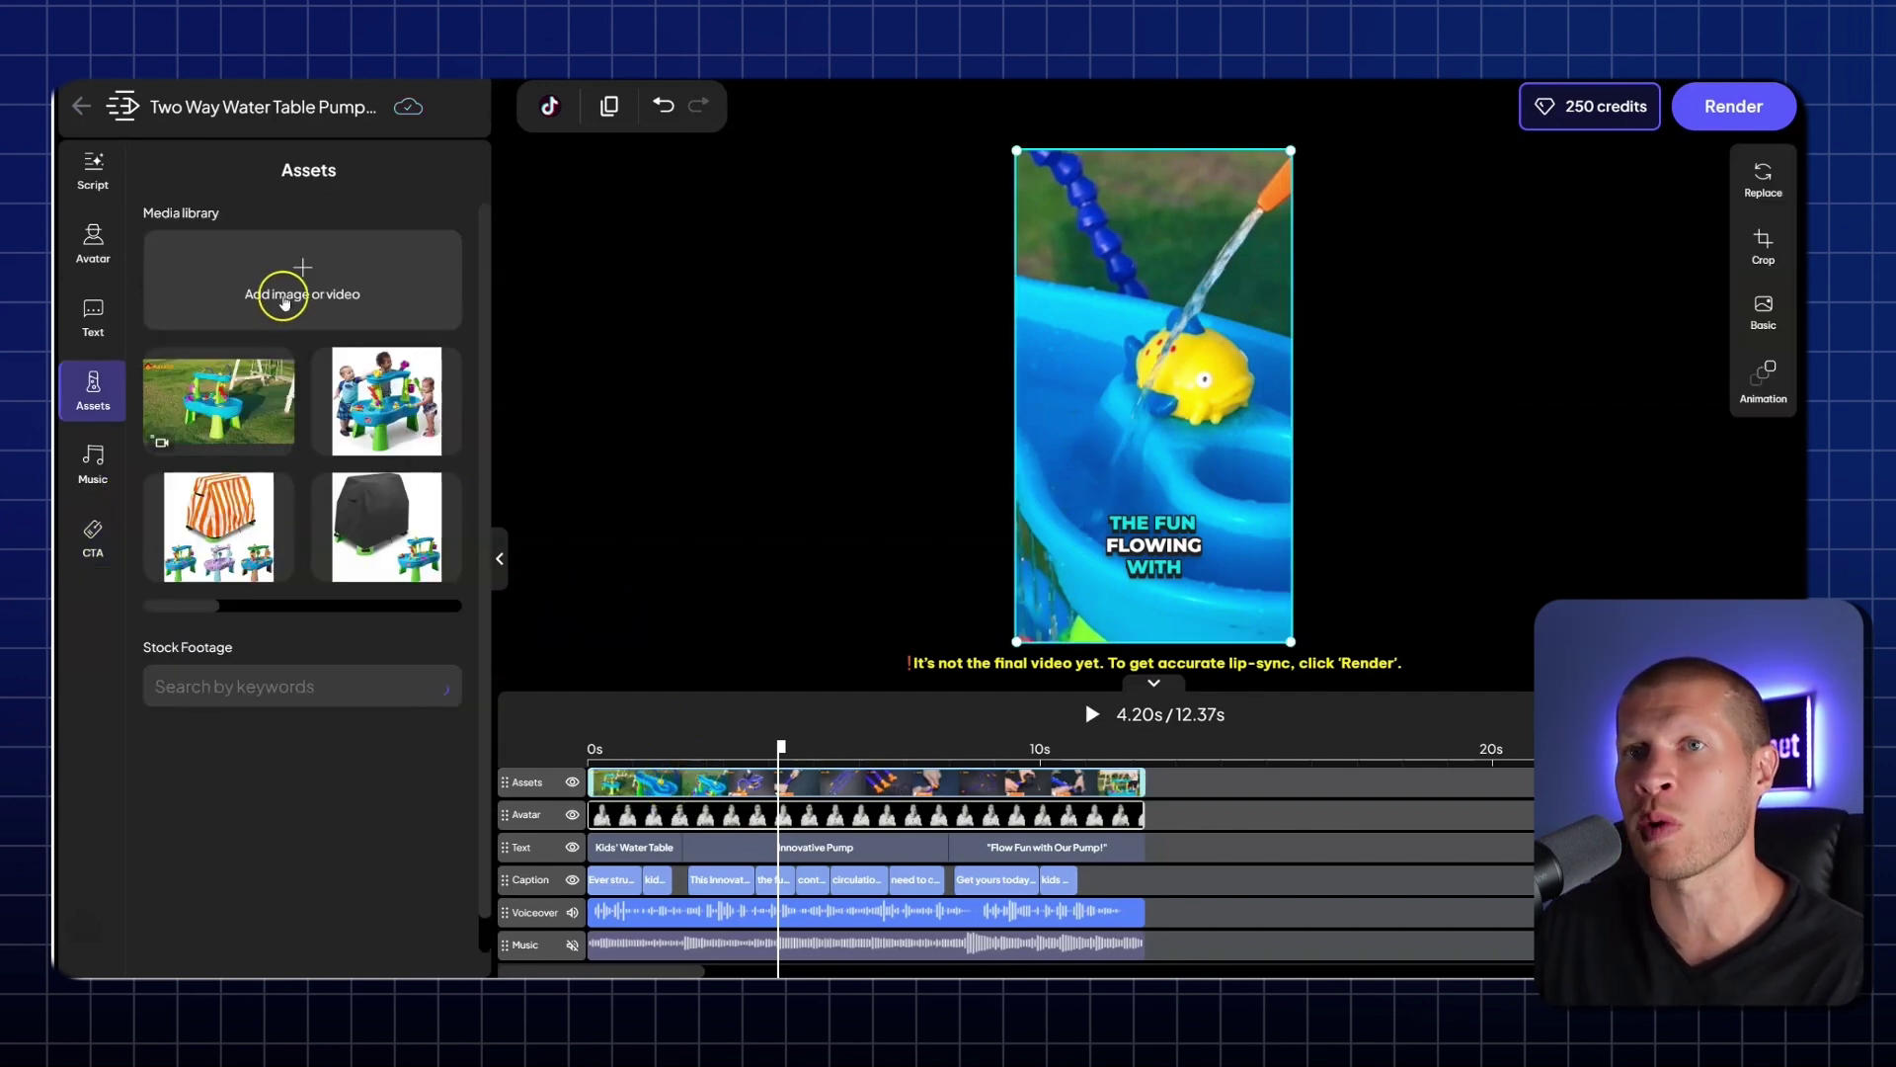
{"action": "left_click_drag", "start_coordinate": [384, 417], "coordinate": [643, 768]}
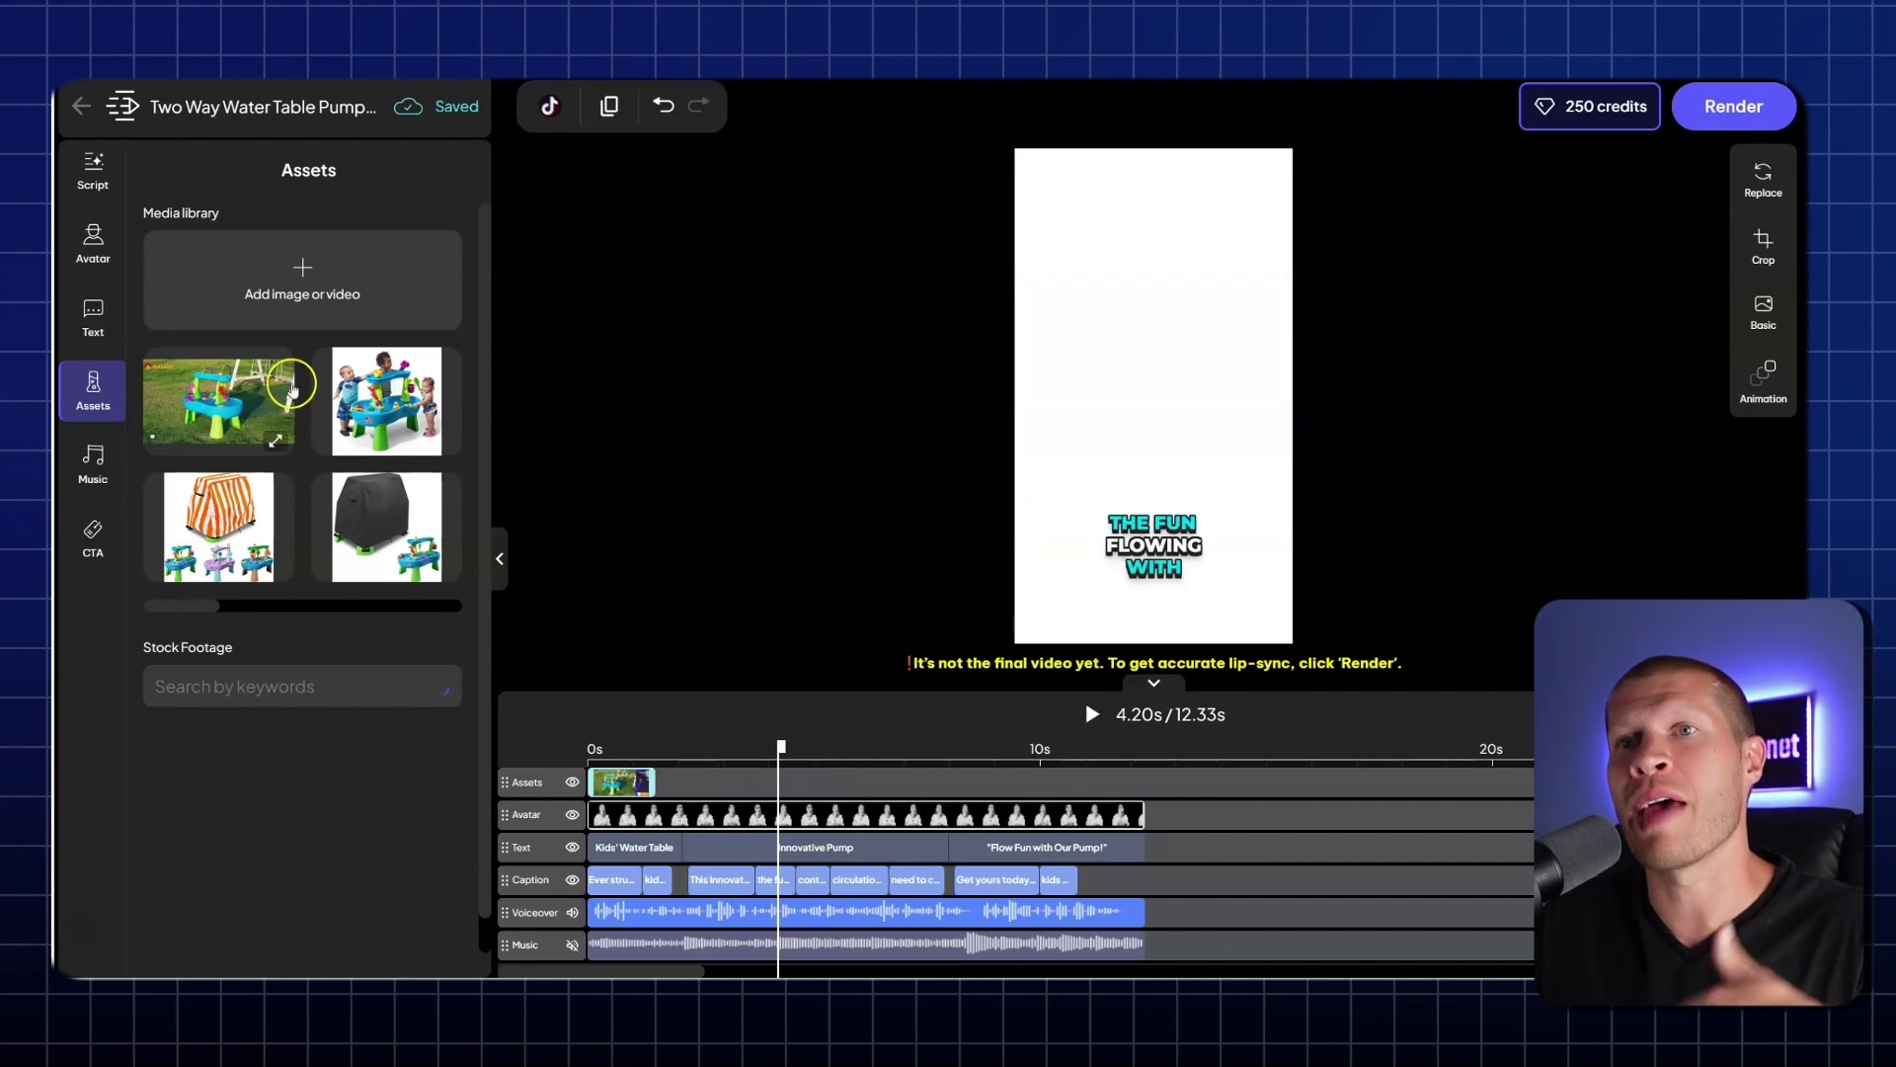
{"action": "left_click_drag", "start_coordinate": [331, 380], "coordinate": [720, 769]}
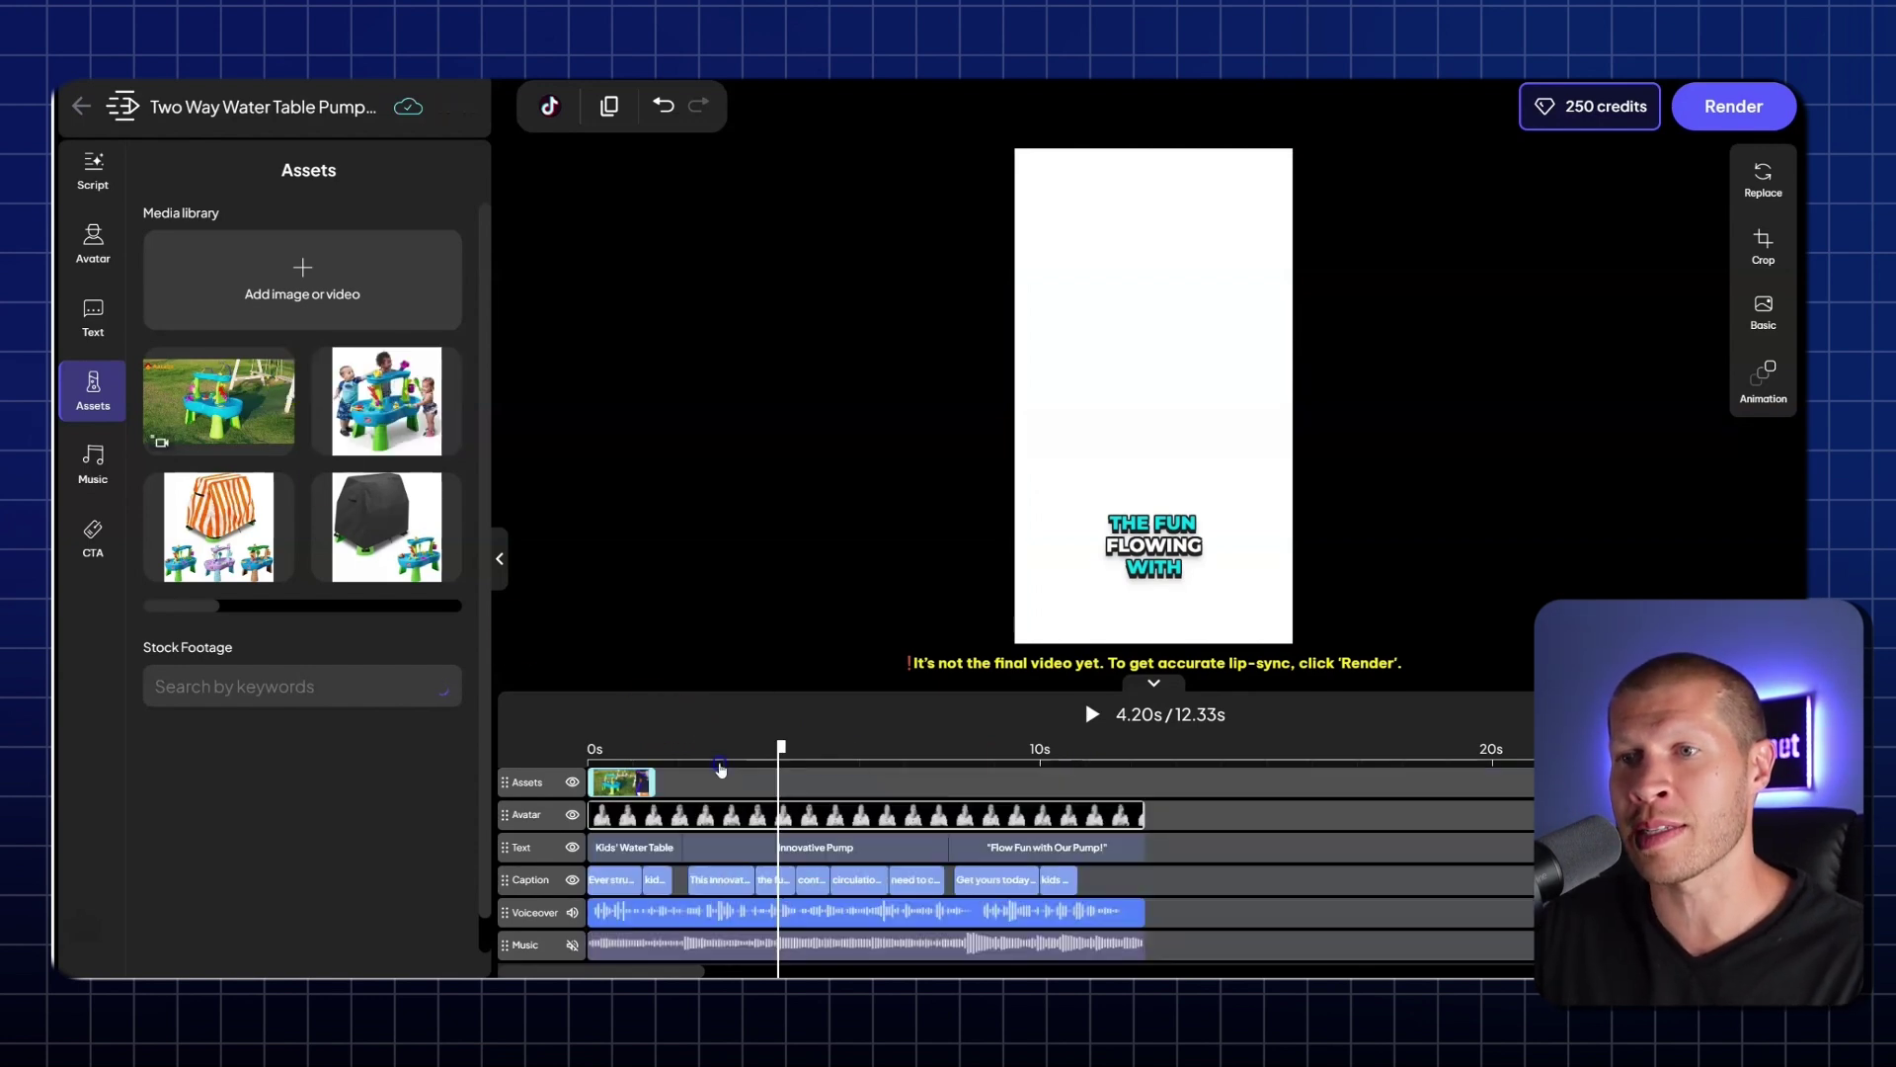
{"action": "left_click_drag", "start_coordinate": [390, 434], "coordinate": [776, 783]}
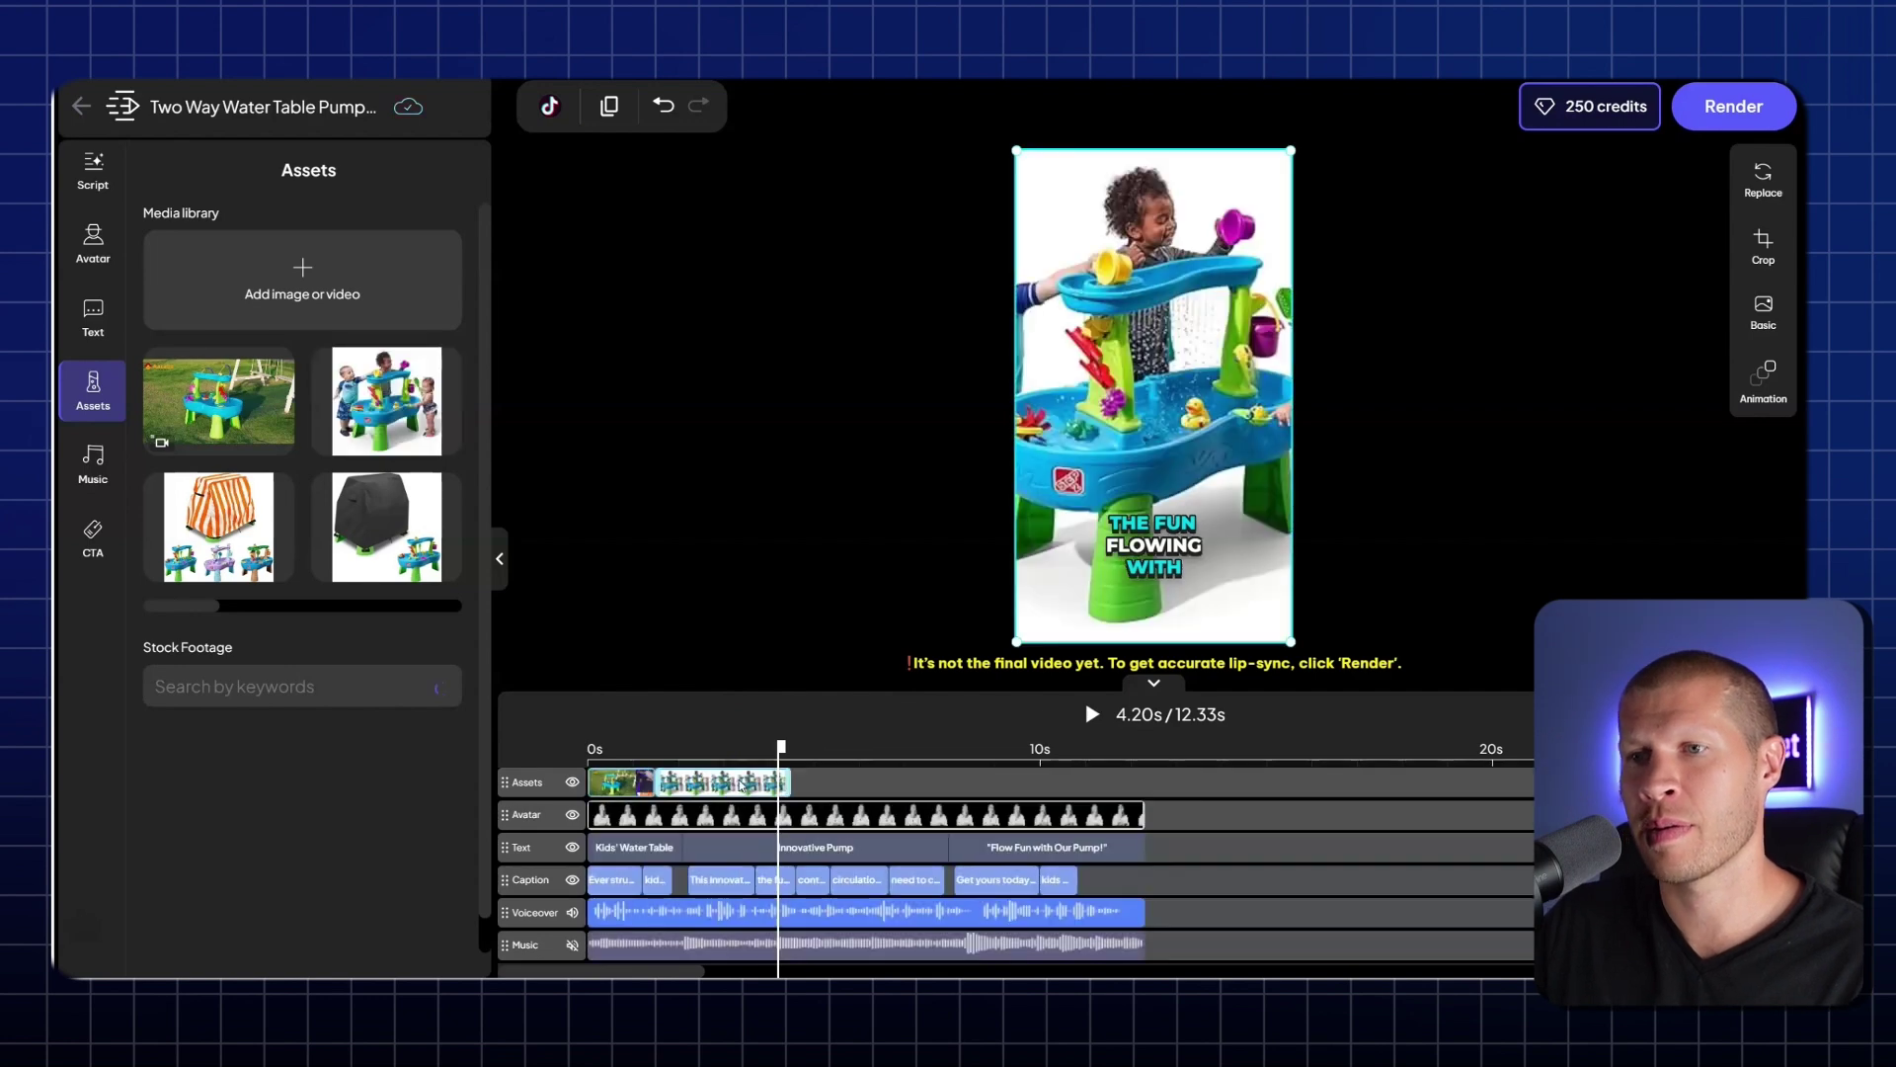
{"action": "left_click", "coordinate": [796, 784]}
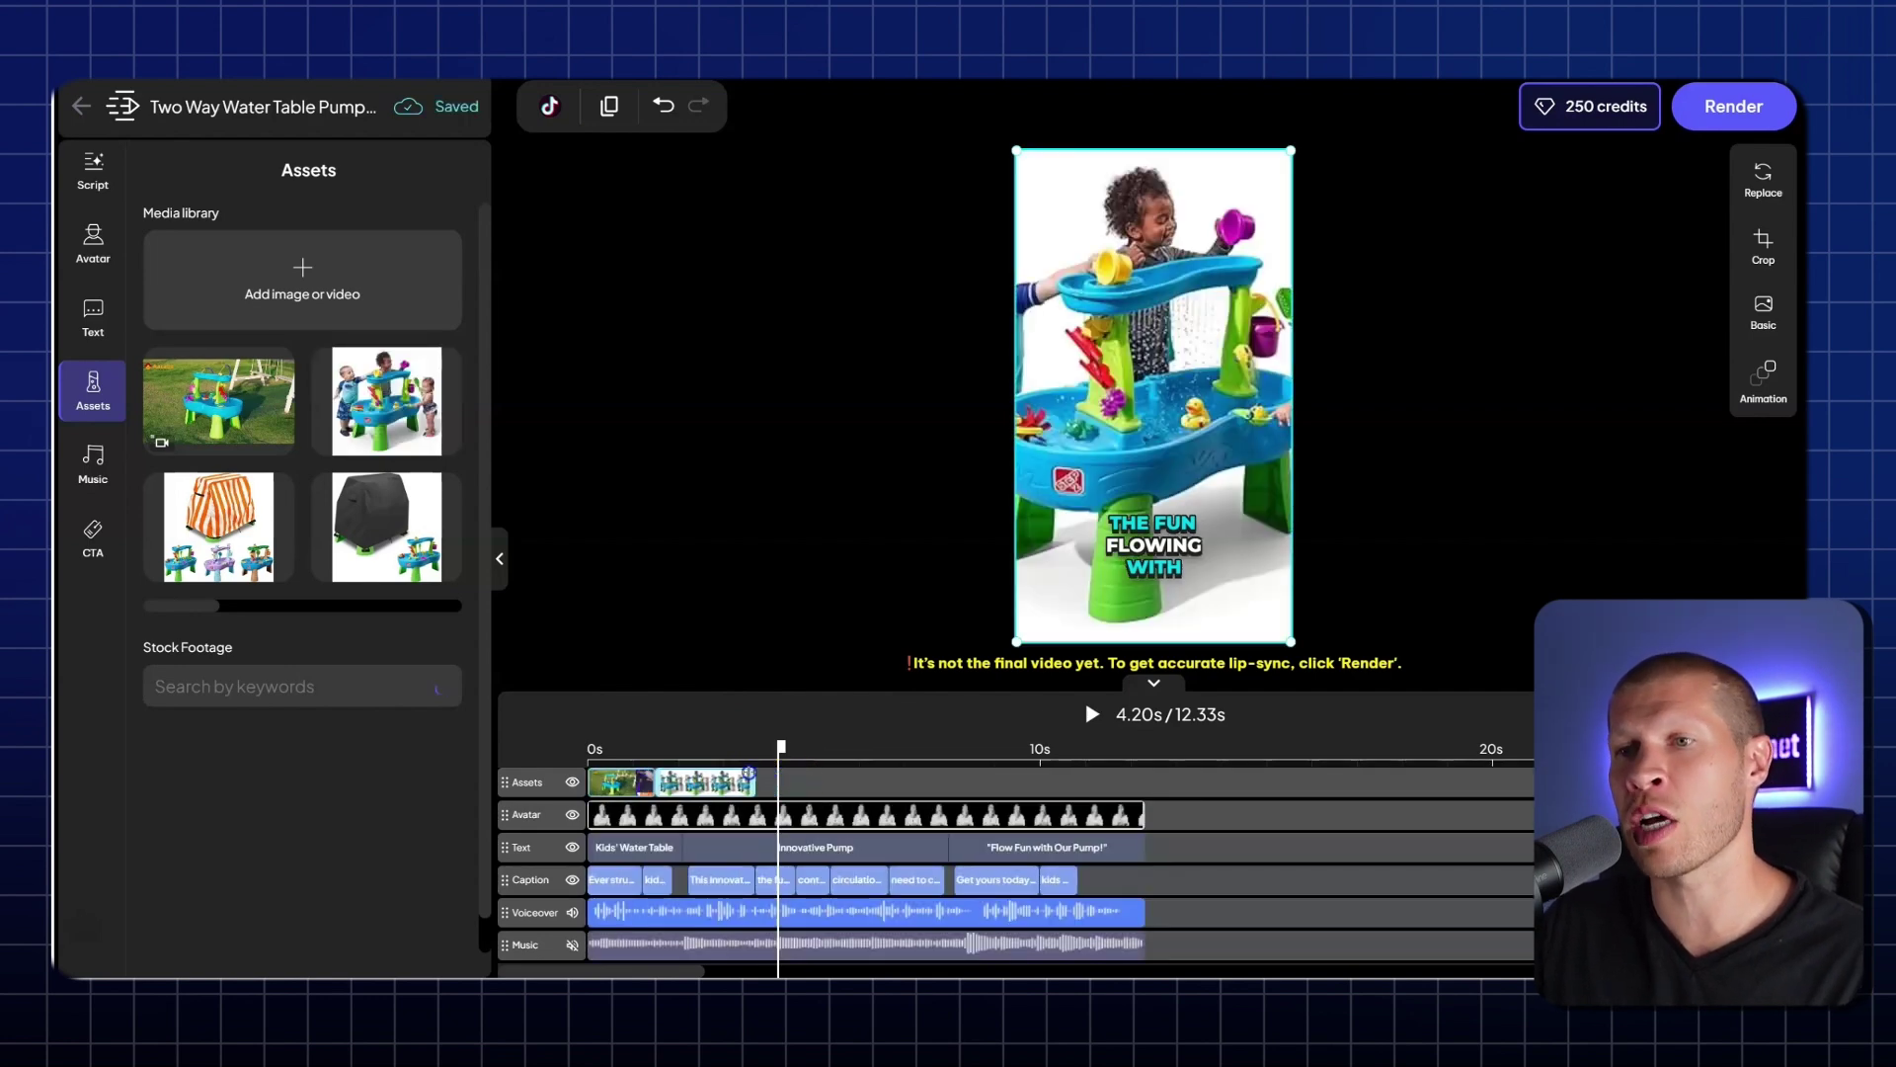
{"action": "left_click_drag", "start_coordinate": [711, 782], "coordinate": [859, 782]}
{"action": "left_click", "coordinate": [649, 674]}
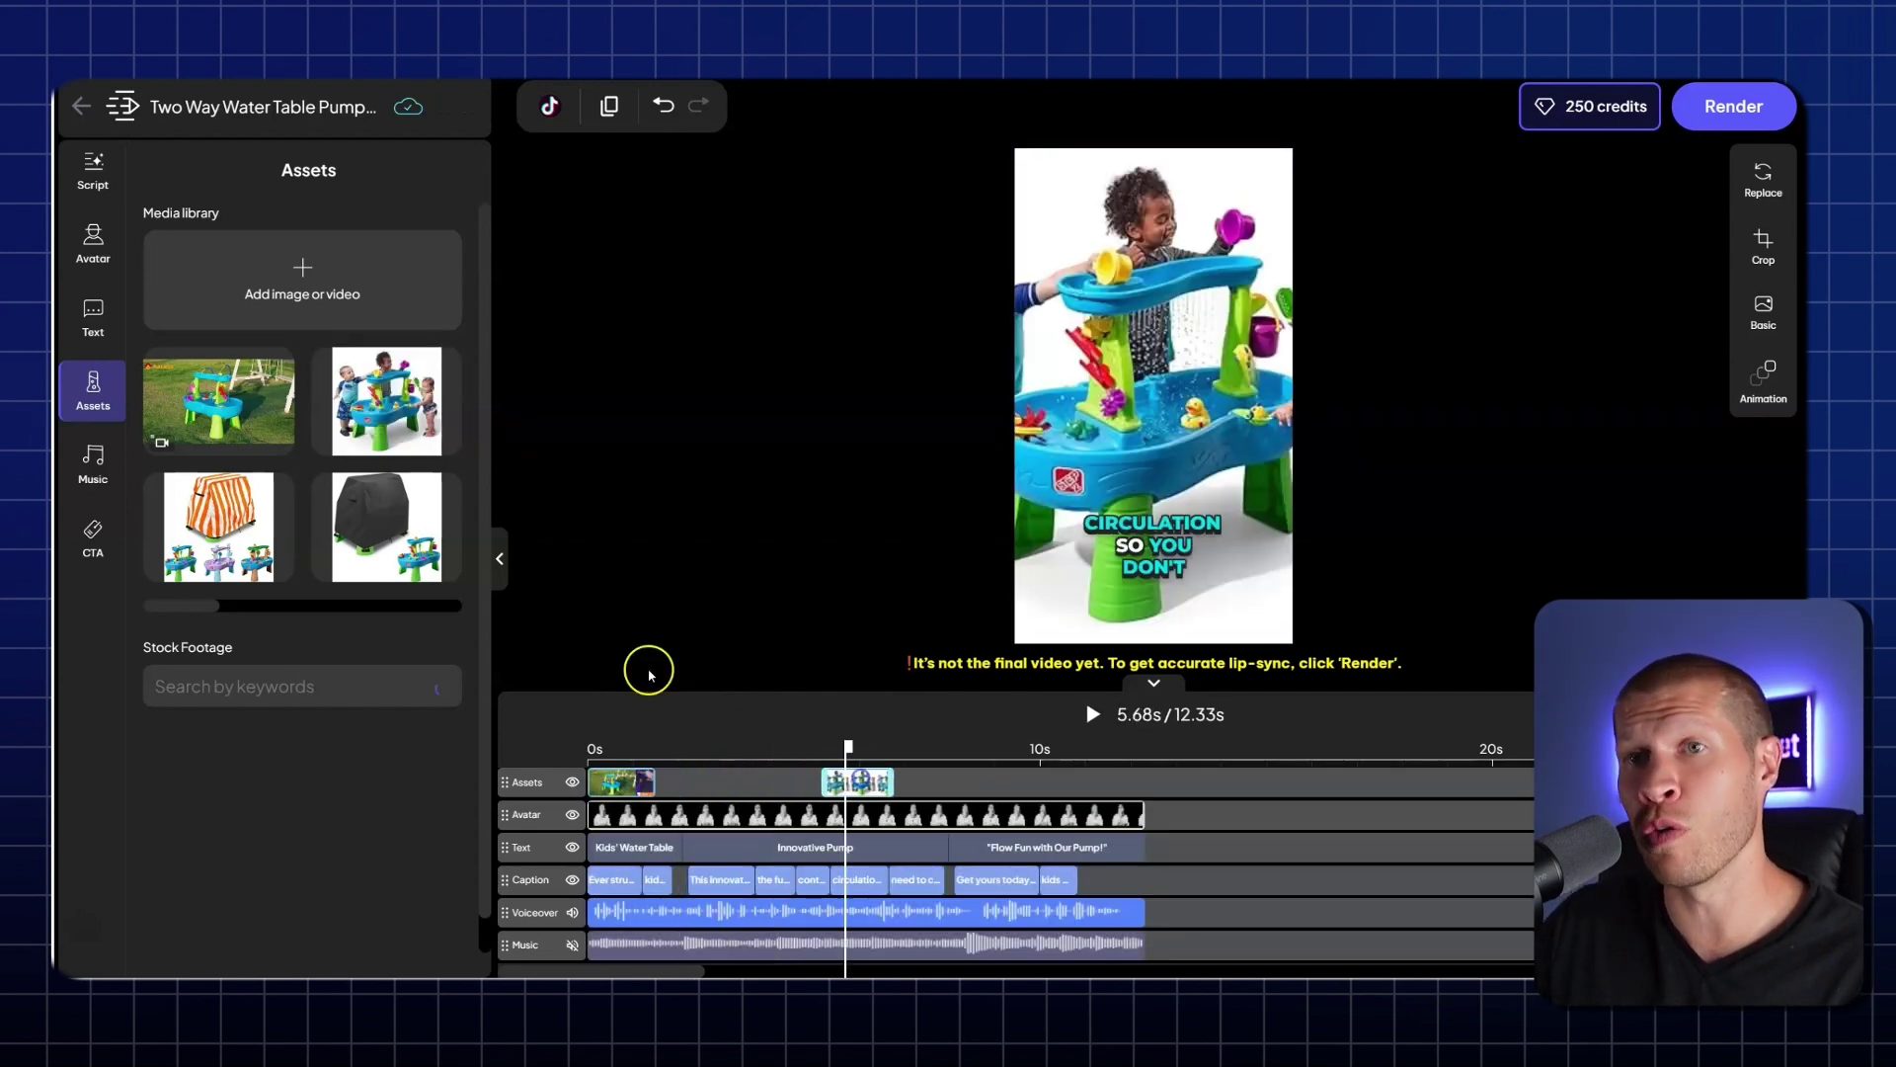
Add the grill-cover photo as a short clip and slide the water-table photo back left.
{"action": "left_click_drag", "start_coordinate": [434, 524], "coordinate": [713, 783]}
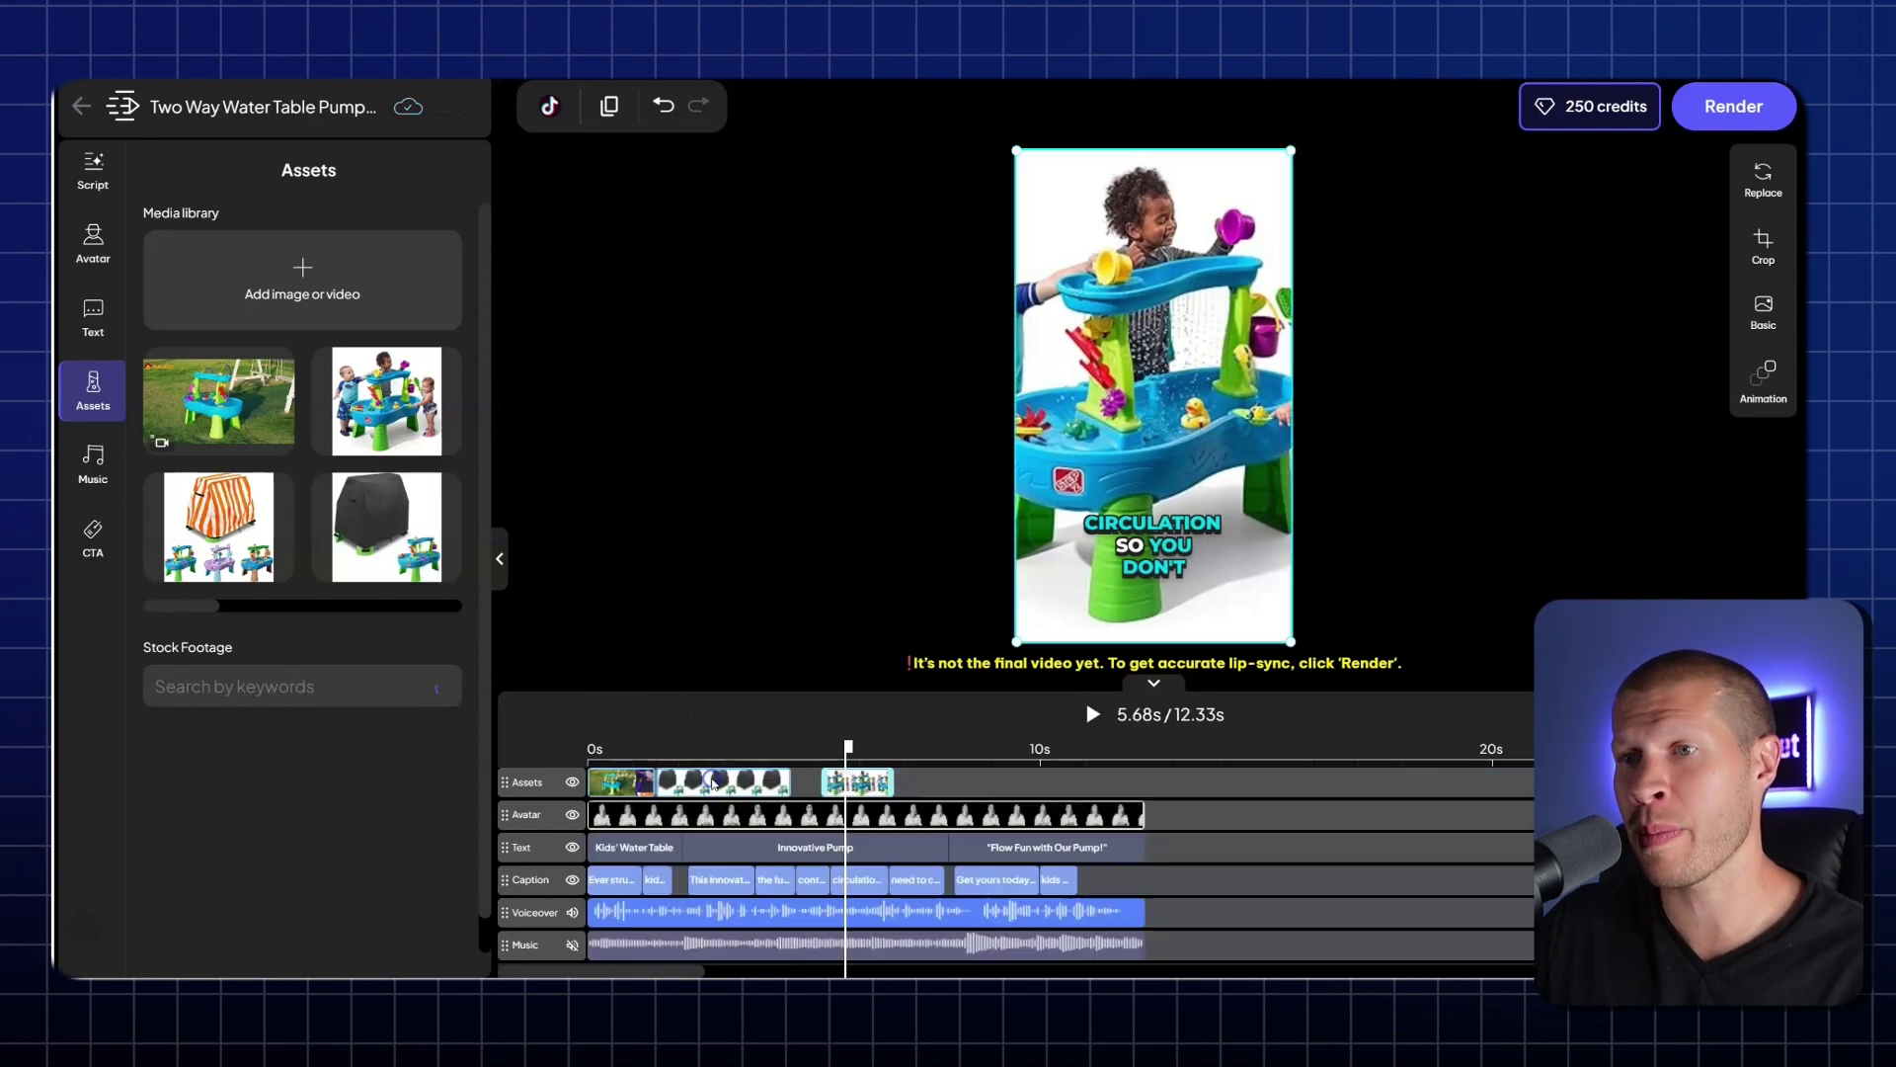
{"action": "left_click", "coordinate": [728, 779]}
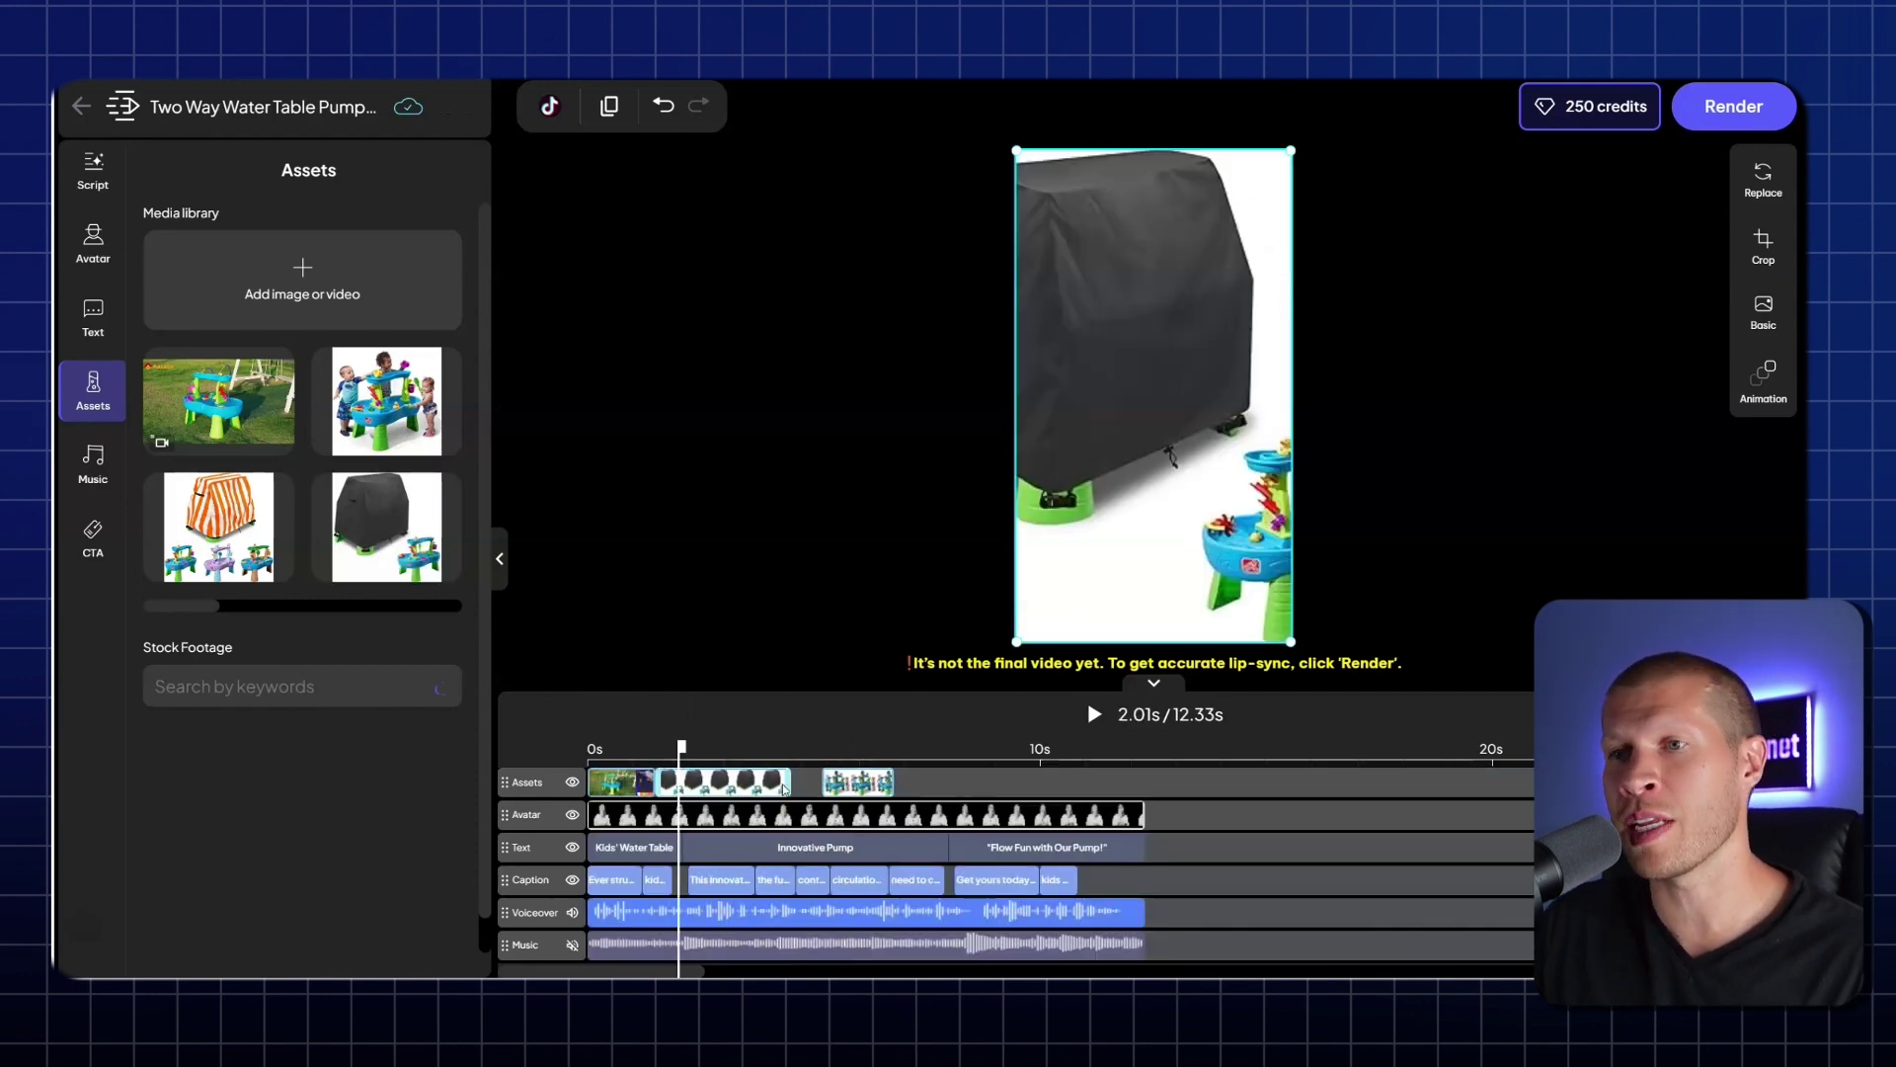
{"action": "left_click_drag", "start_coordinate": [787, 782], "coordinate": [713, 780]}
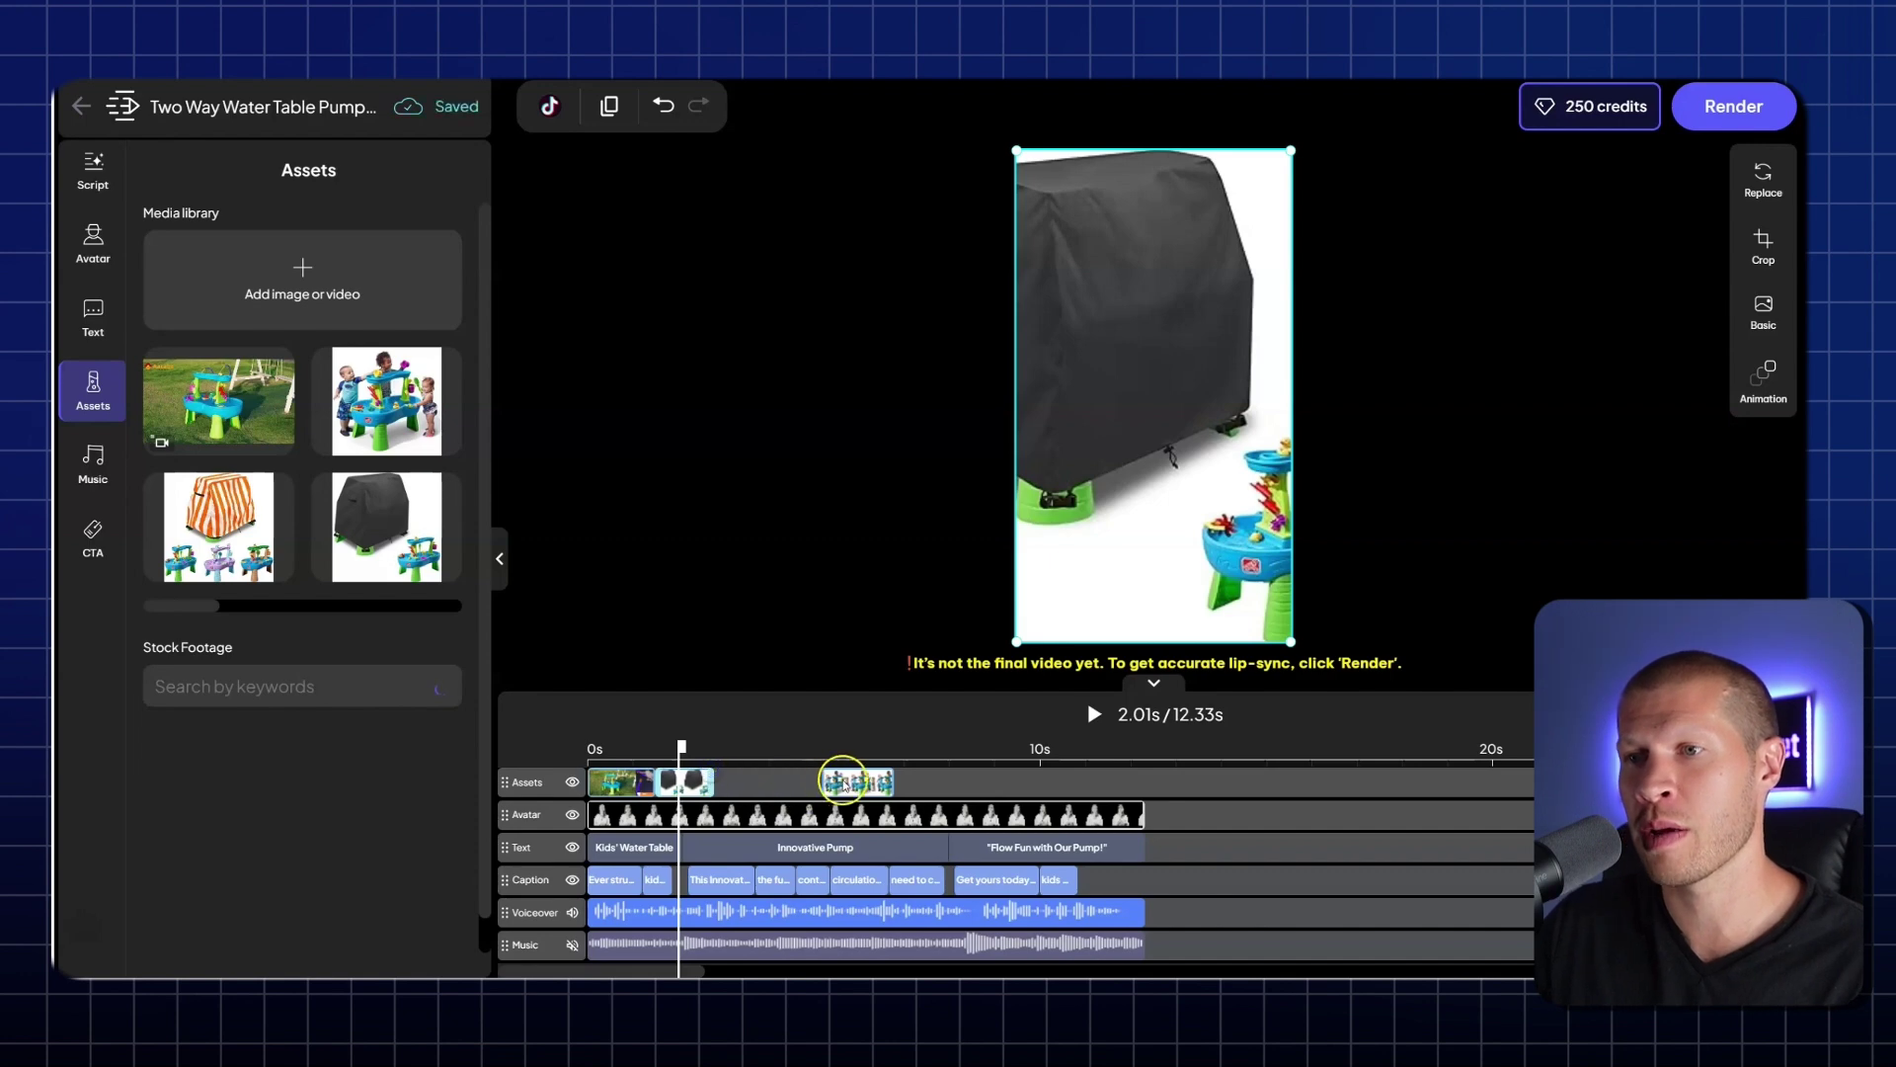
{"action": "left_click_drag", "start_coordinate": [848, 780], "coordinate": [756, 780]}
Play the ad preview from the start to review the added photo clips.
{"action": "left_click", "coordinate": [741, 781]}
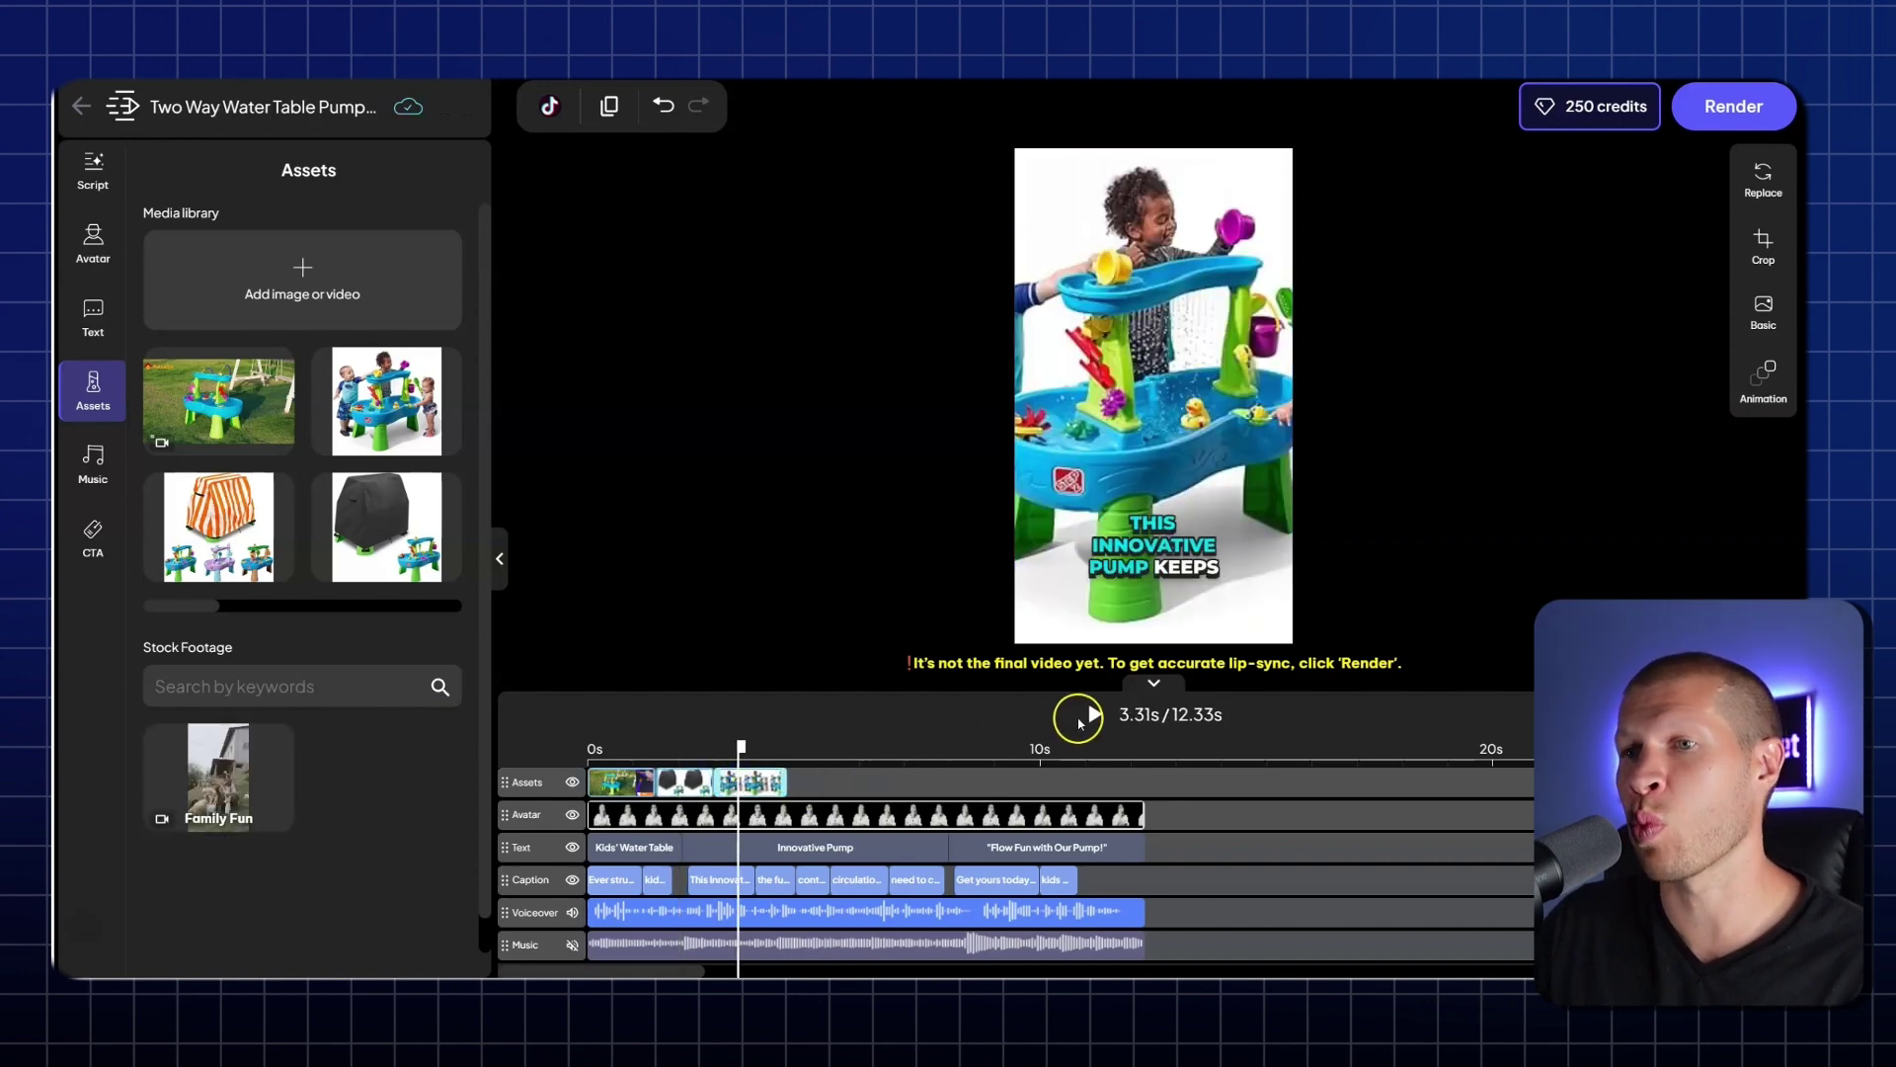
{"action": "left_click", "coordinate": [612, 757]}
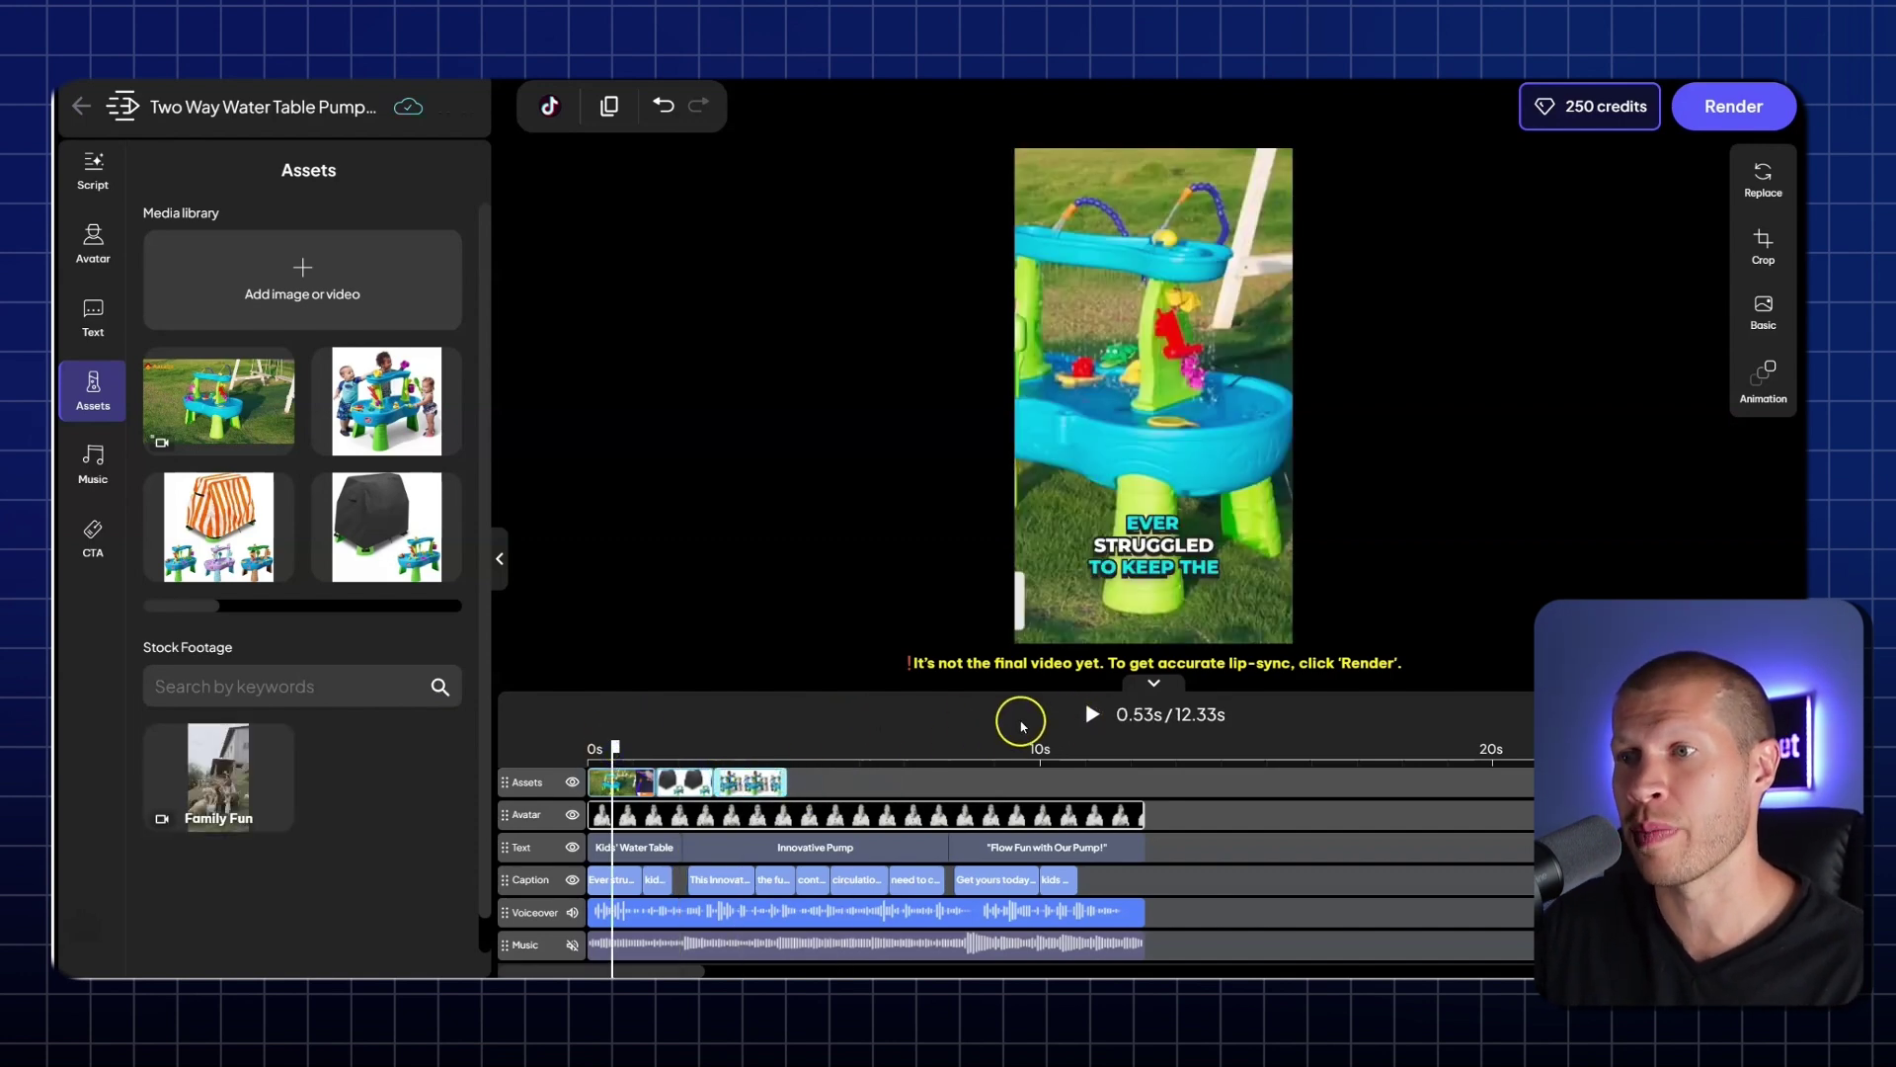
{"action": "left_click", "coordinate": [1093, 715]}
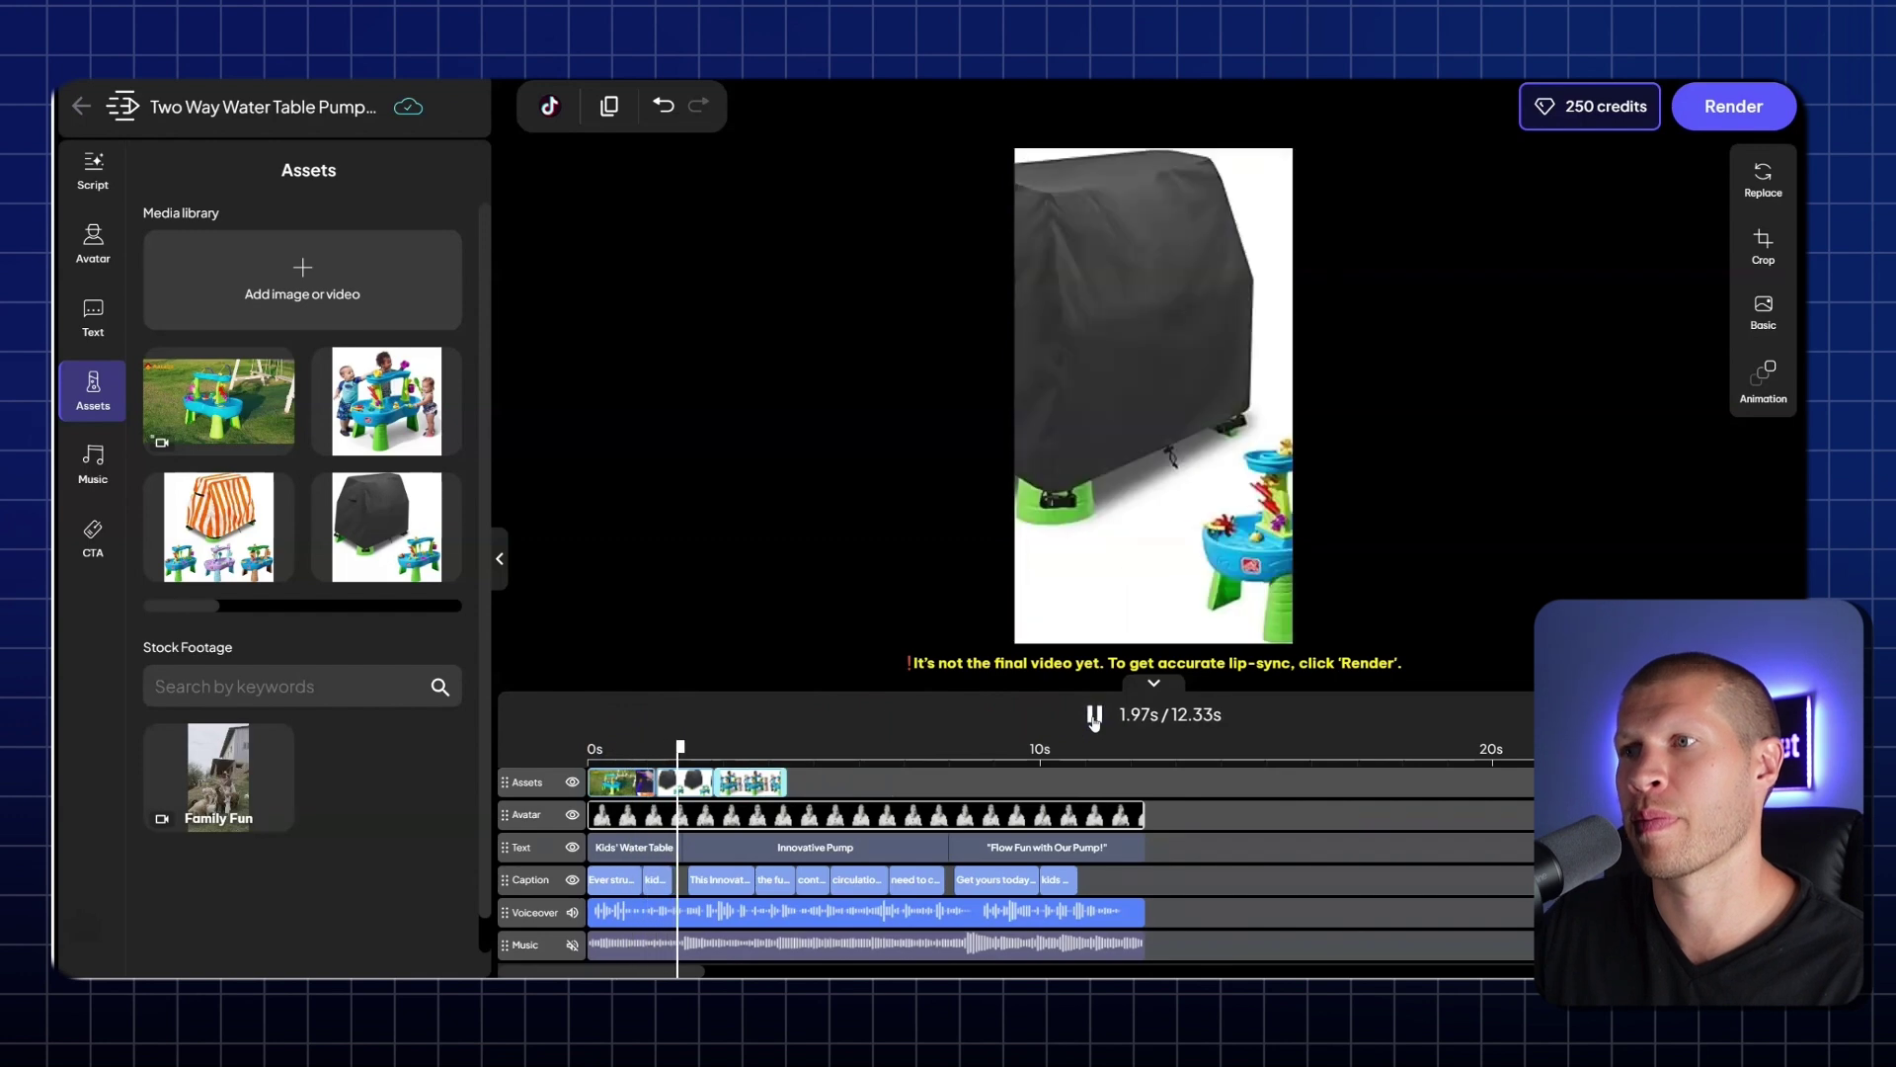
{"action": "left_click", "coordinate": [1094, 715]}
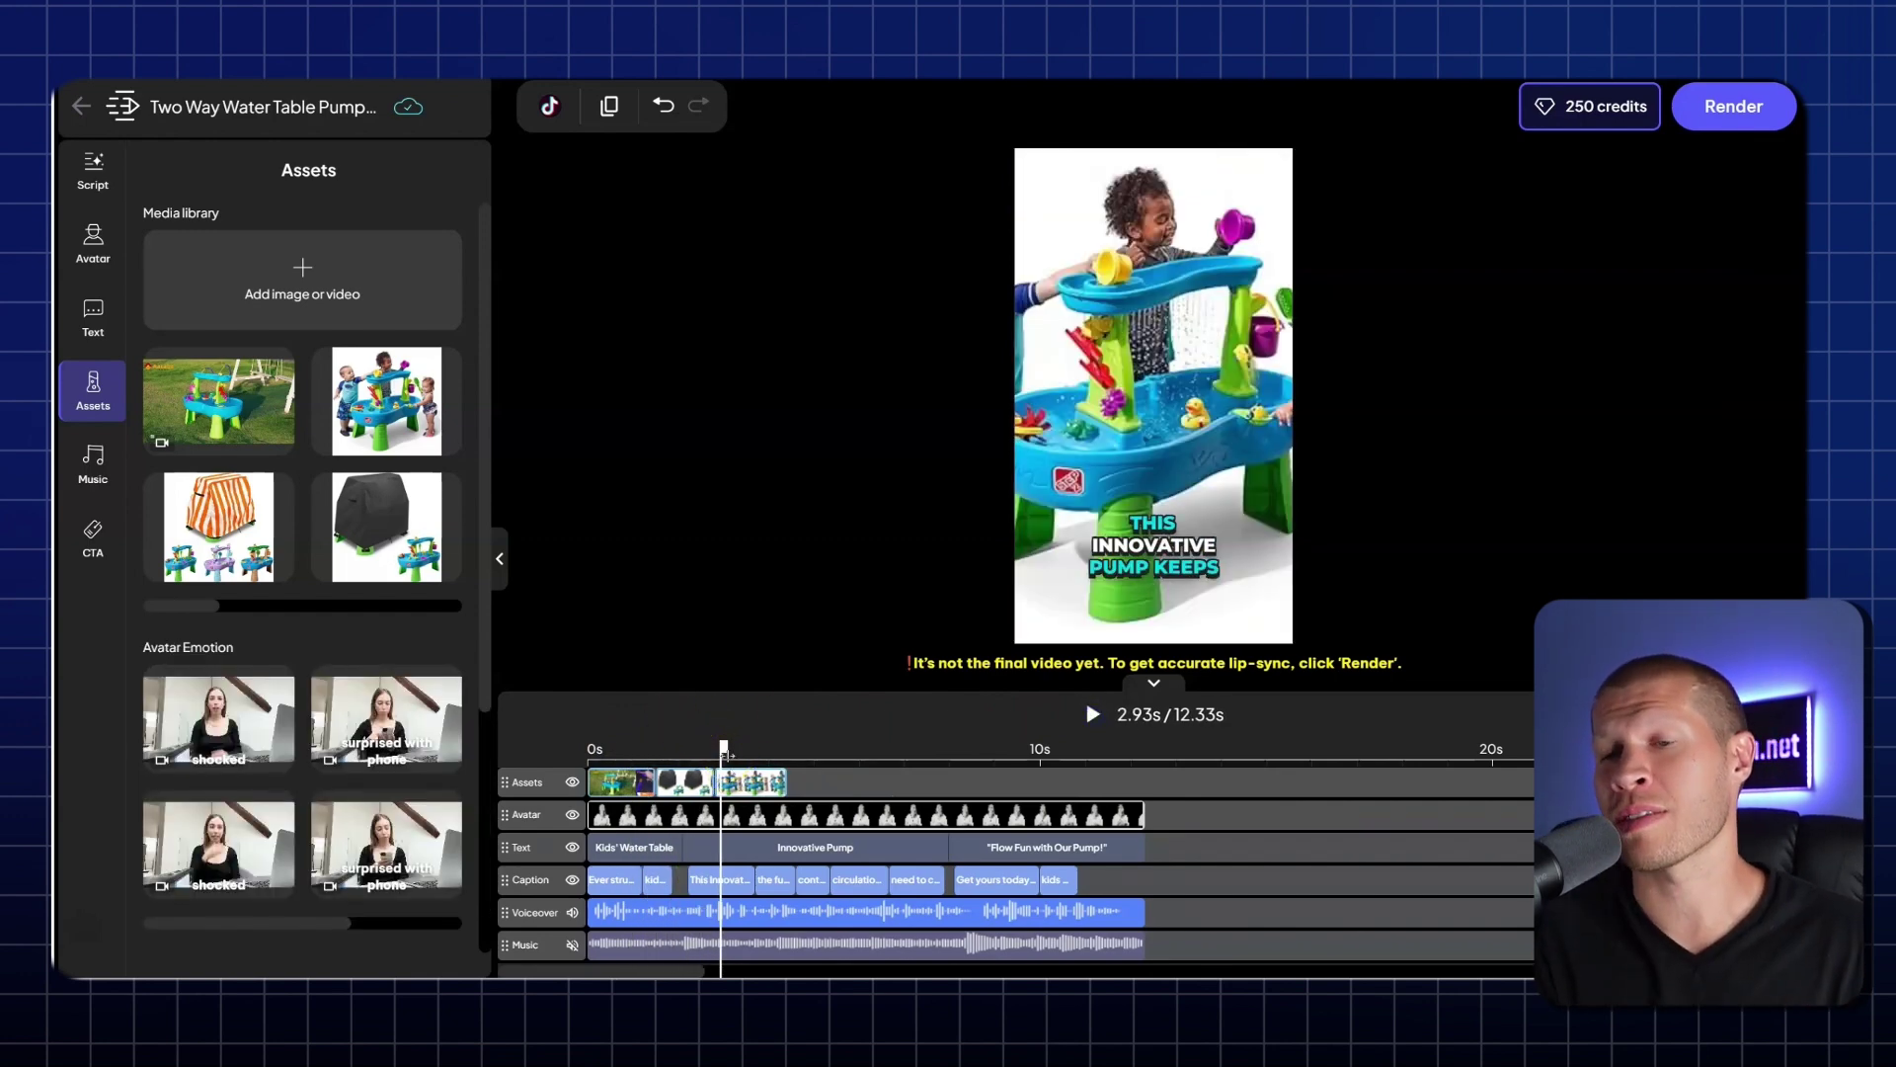
Delete the grill-cover and water-table photo clips from the Assets track.
{"action": "left_click", "coordinate": [685, 780]}
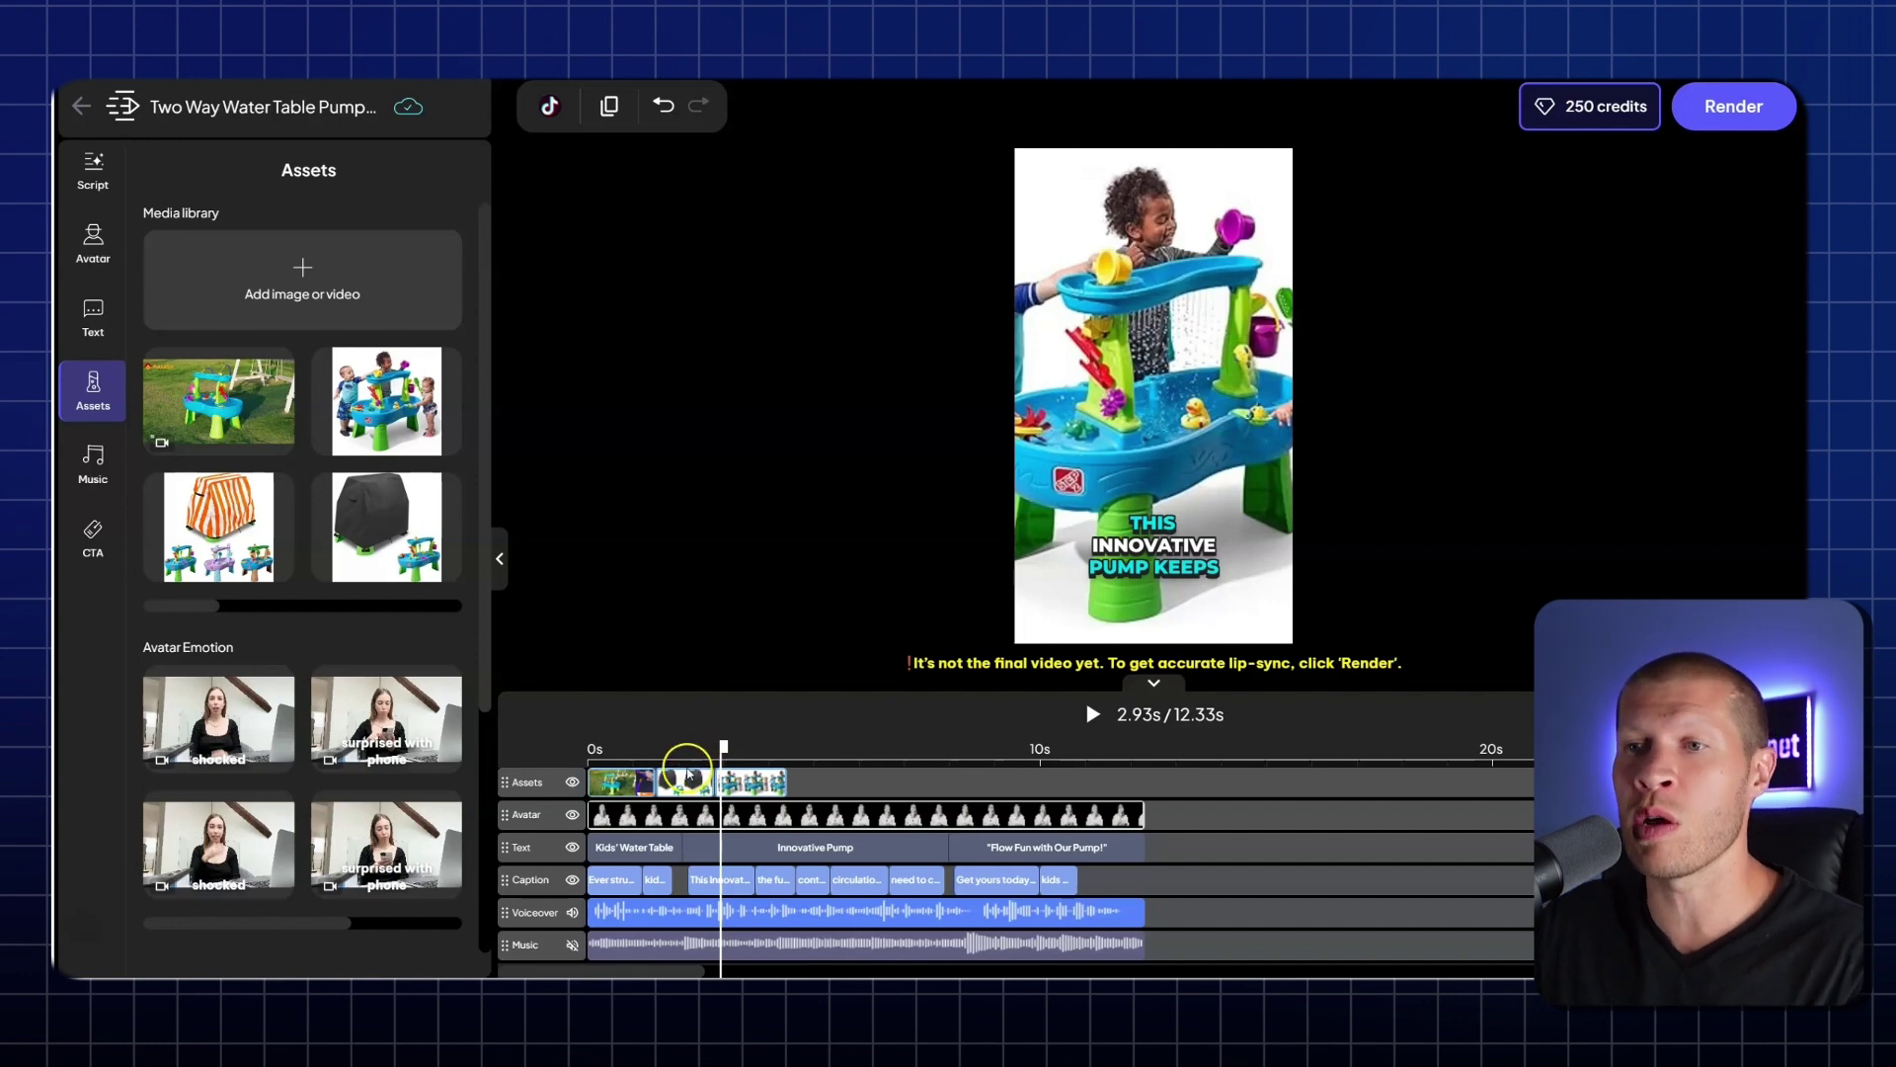
{"action": "key", "text": "Delete"}
{"action": "left_click", "coordinate": [738, 785]}
{"action": "key", "text": "Delete"}
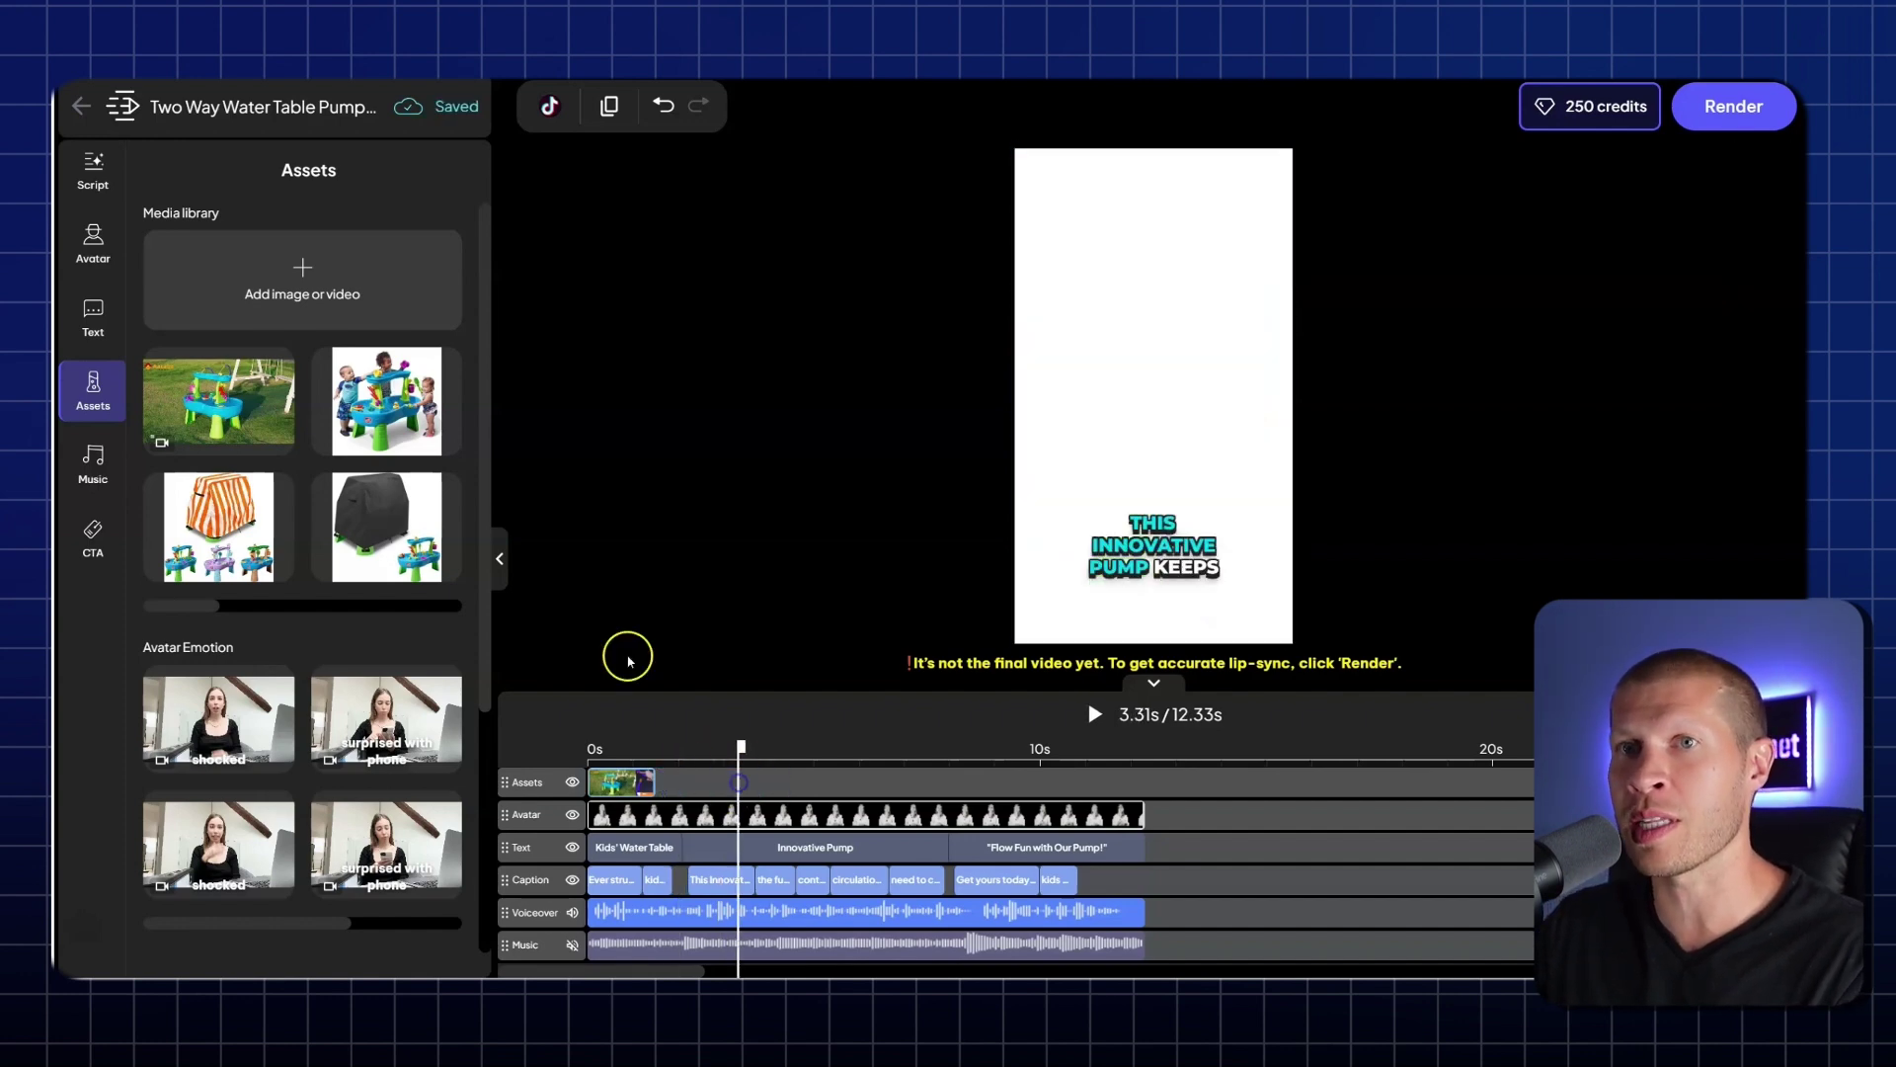
{"action": "mouse_move", "coordinate": [219, 604]}
{"action": "left_mouse_down"}
{"action": "mouse_move", "coordinate": [380, 604]}
{"action": "mouse_move", "coordinate": [222, 604]}
{"action": "left_mouse_up"}
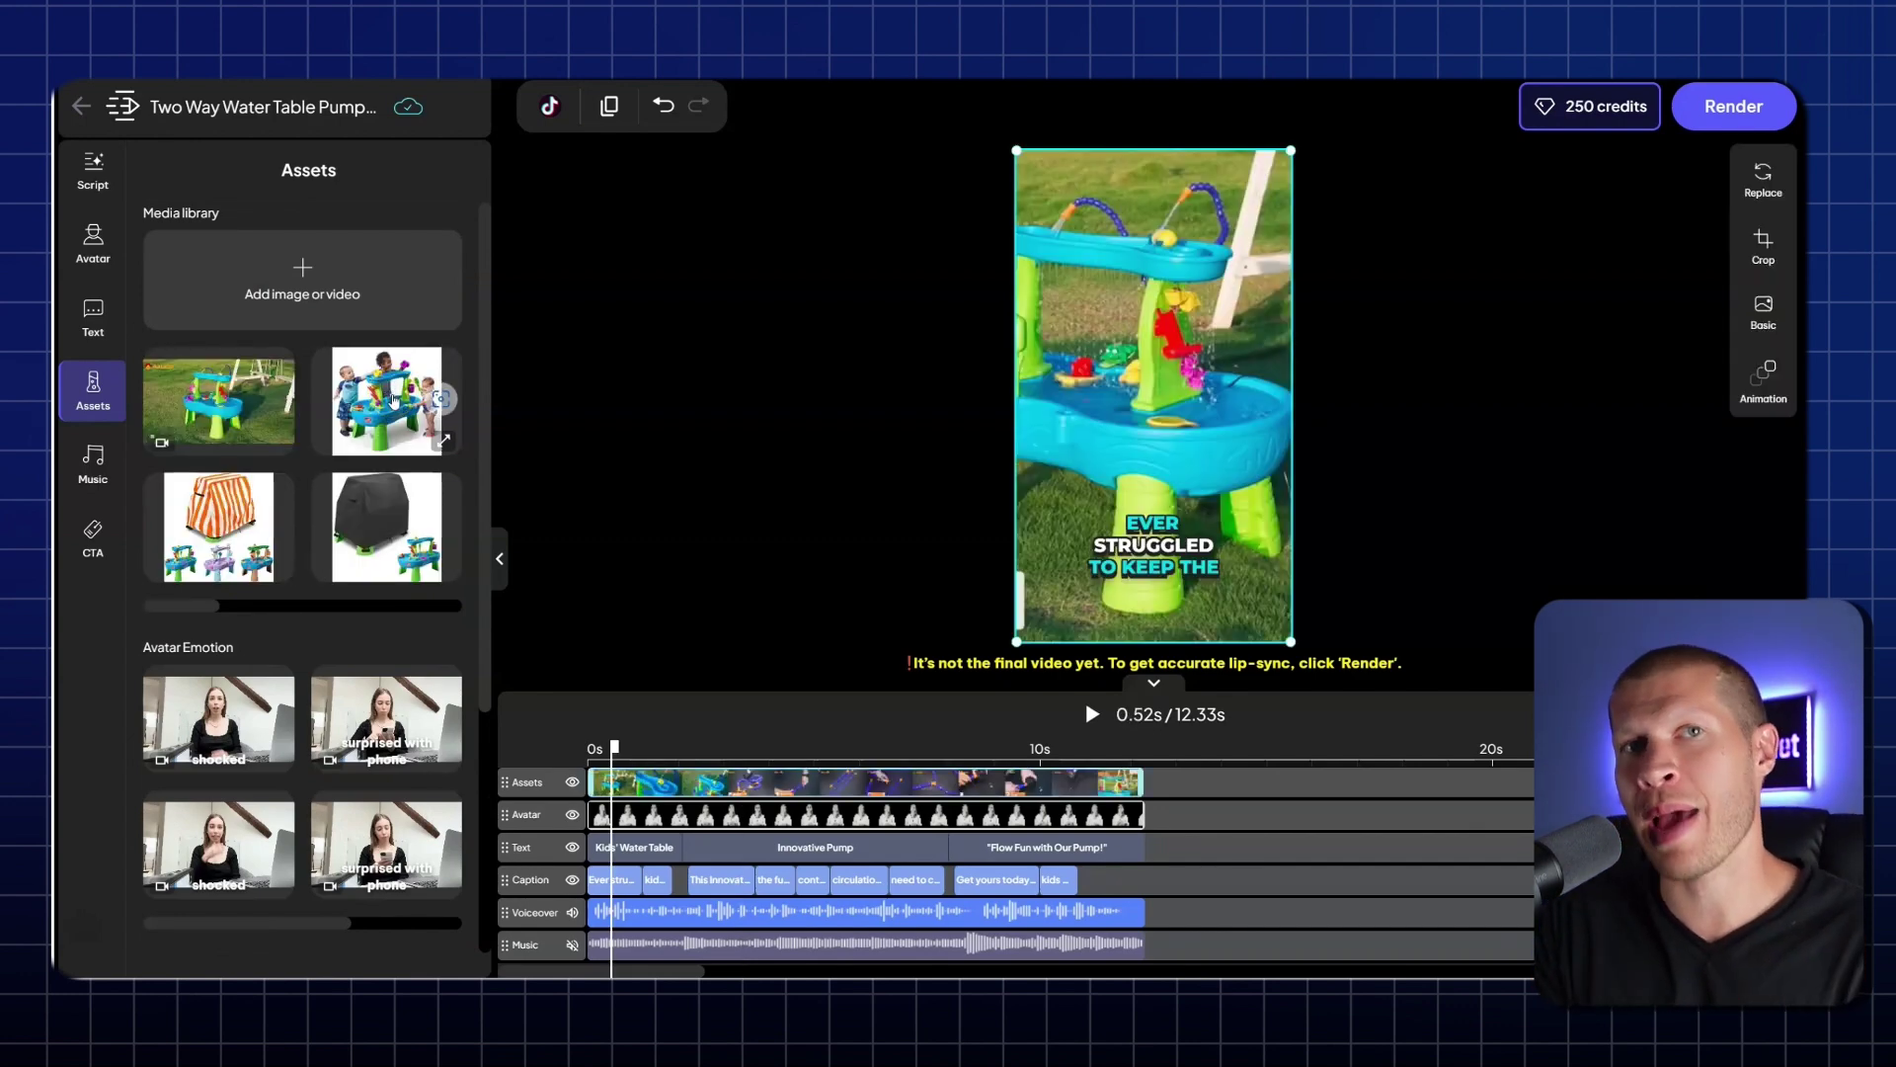
Crop the opening water-table video to a vertical frame covering the whole table and apply it.
{"action": "left_click", "coordinate": [1765, 255]}
{"action": "left_click_drag", "start_coordinate": [935, 538], "coordinate": [892, 516]}
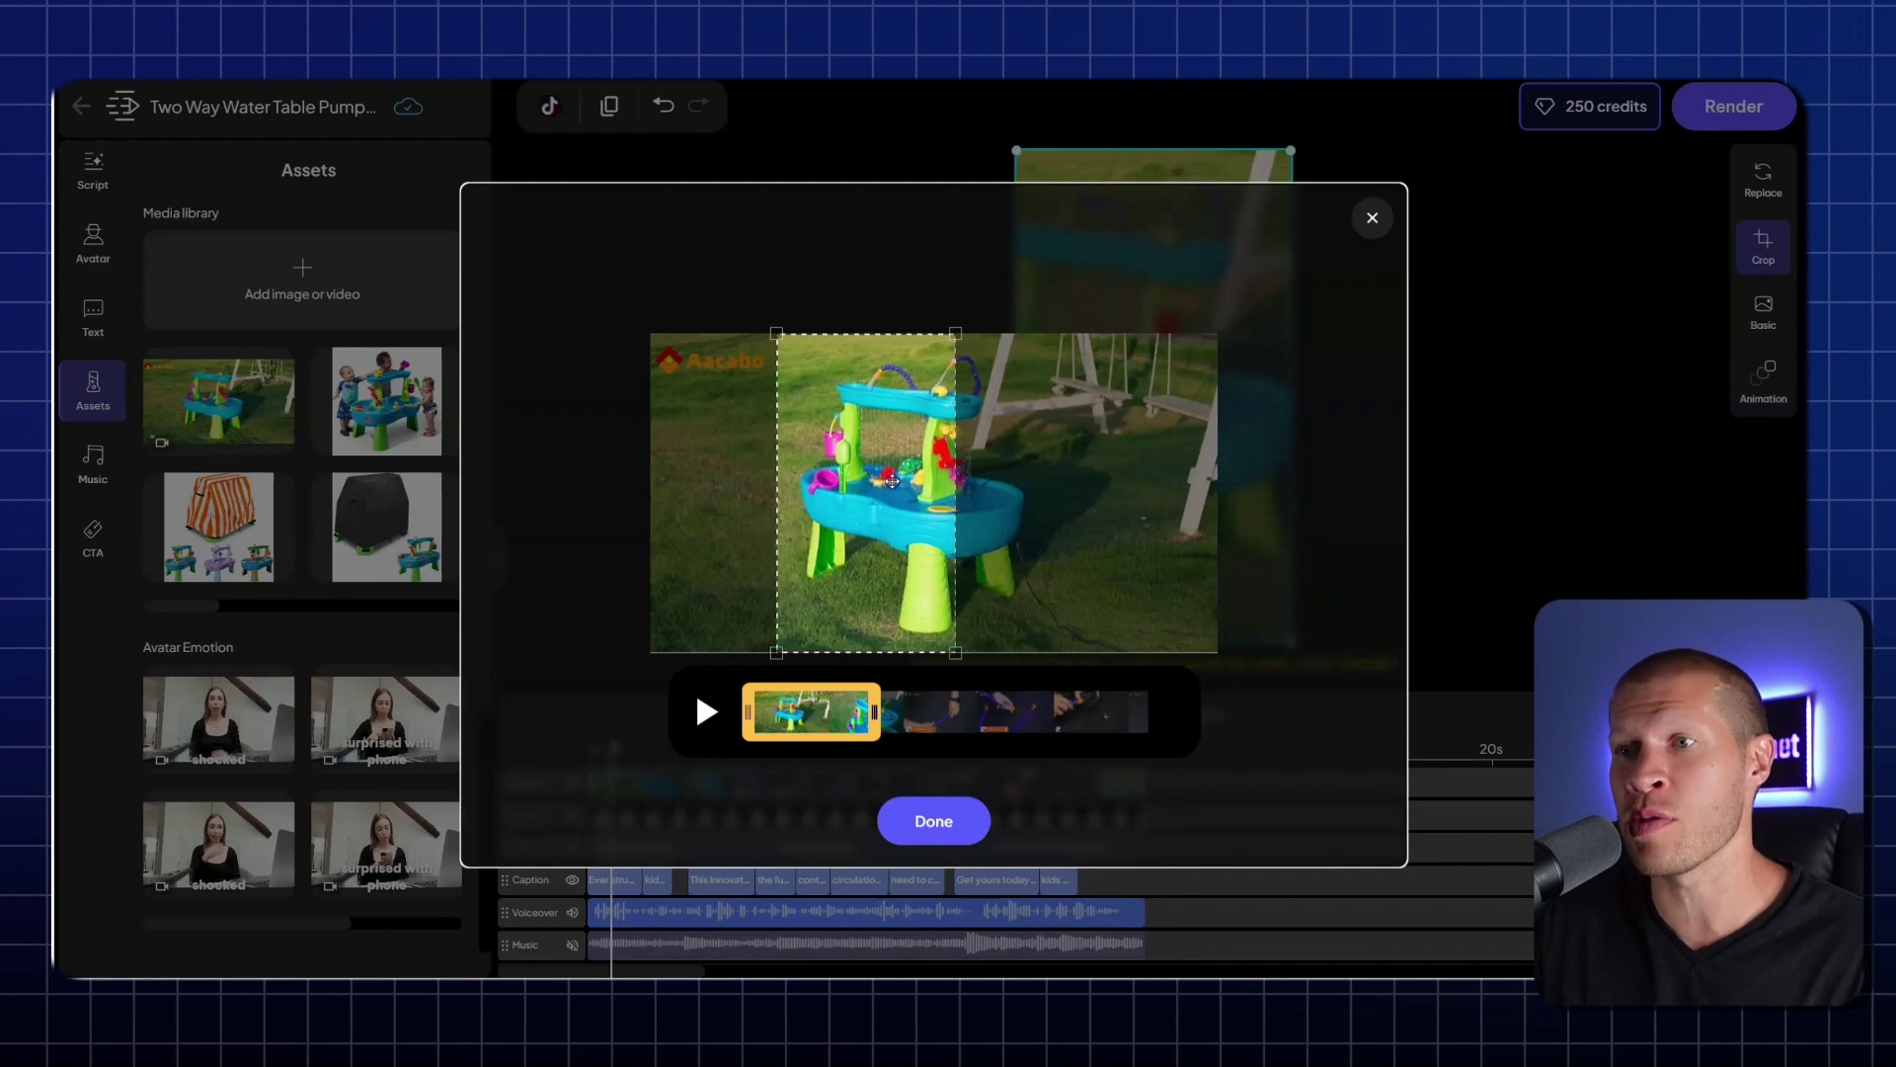
{"action": "left_click_drag", "start_coordinate": [832, 588], "coordinate": [874, 589]}
{"action": "mouse_move", "coordinate": [855, 708]}
{"action": "left_mouse_down"}
{"action": "mouse_move", "coordinate": [977, 705]}
{"action": "mouse_move", "coordinate": [882, 696]}
{"action": "left_mouse_up"}
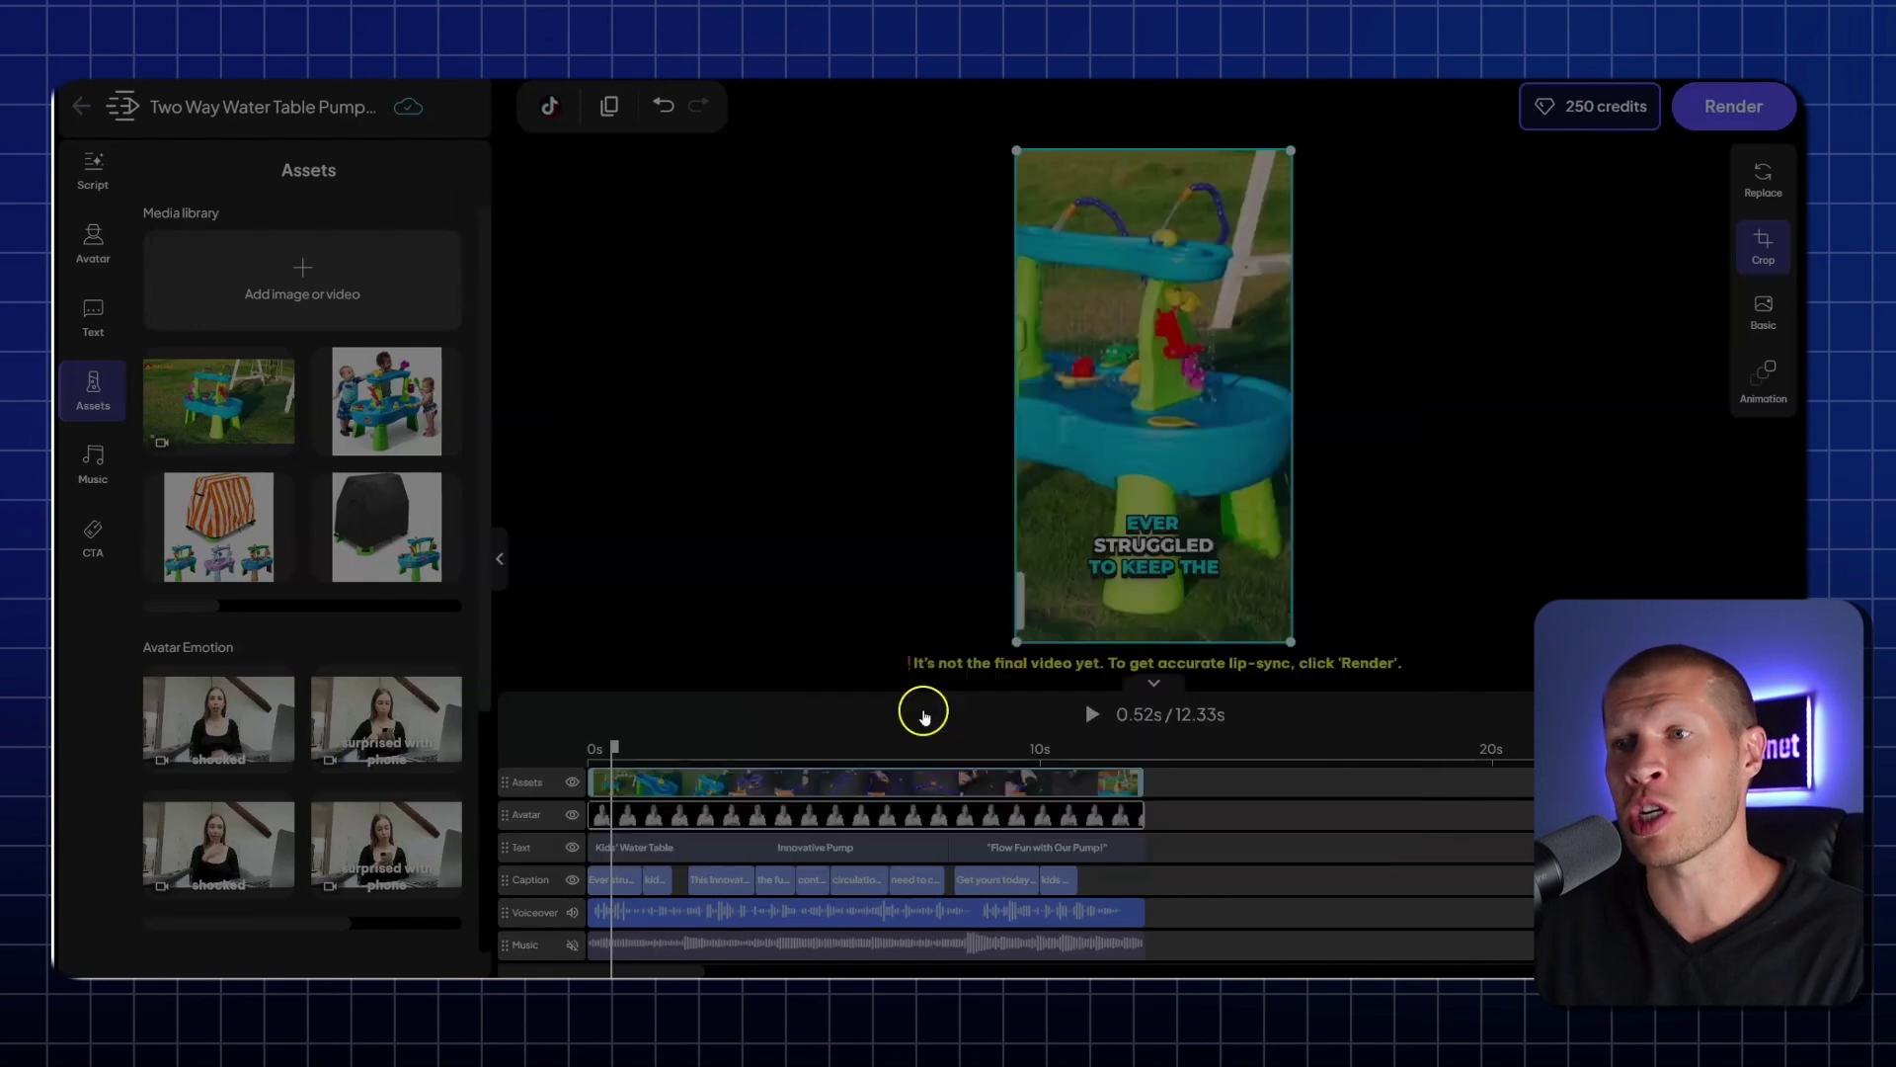
{"action": "left_click_drag", "start_coordinate": [919, 703], "coordinate": [904, 711]}
{"action": "left_click_drag", "start_coordinate": [903, 711], "coordinate": [894, 721]}
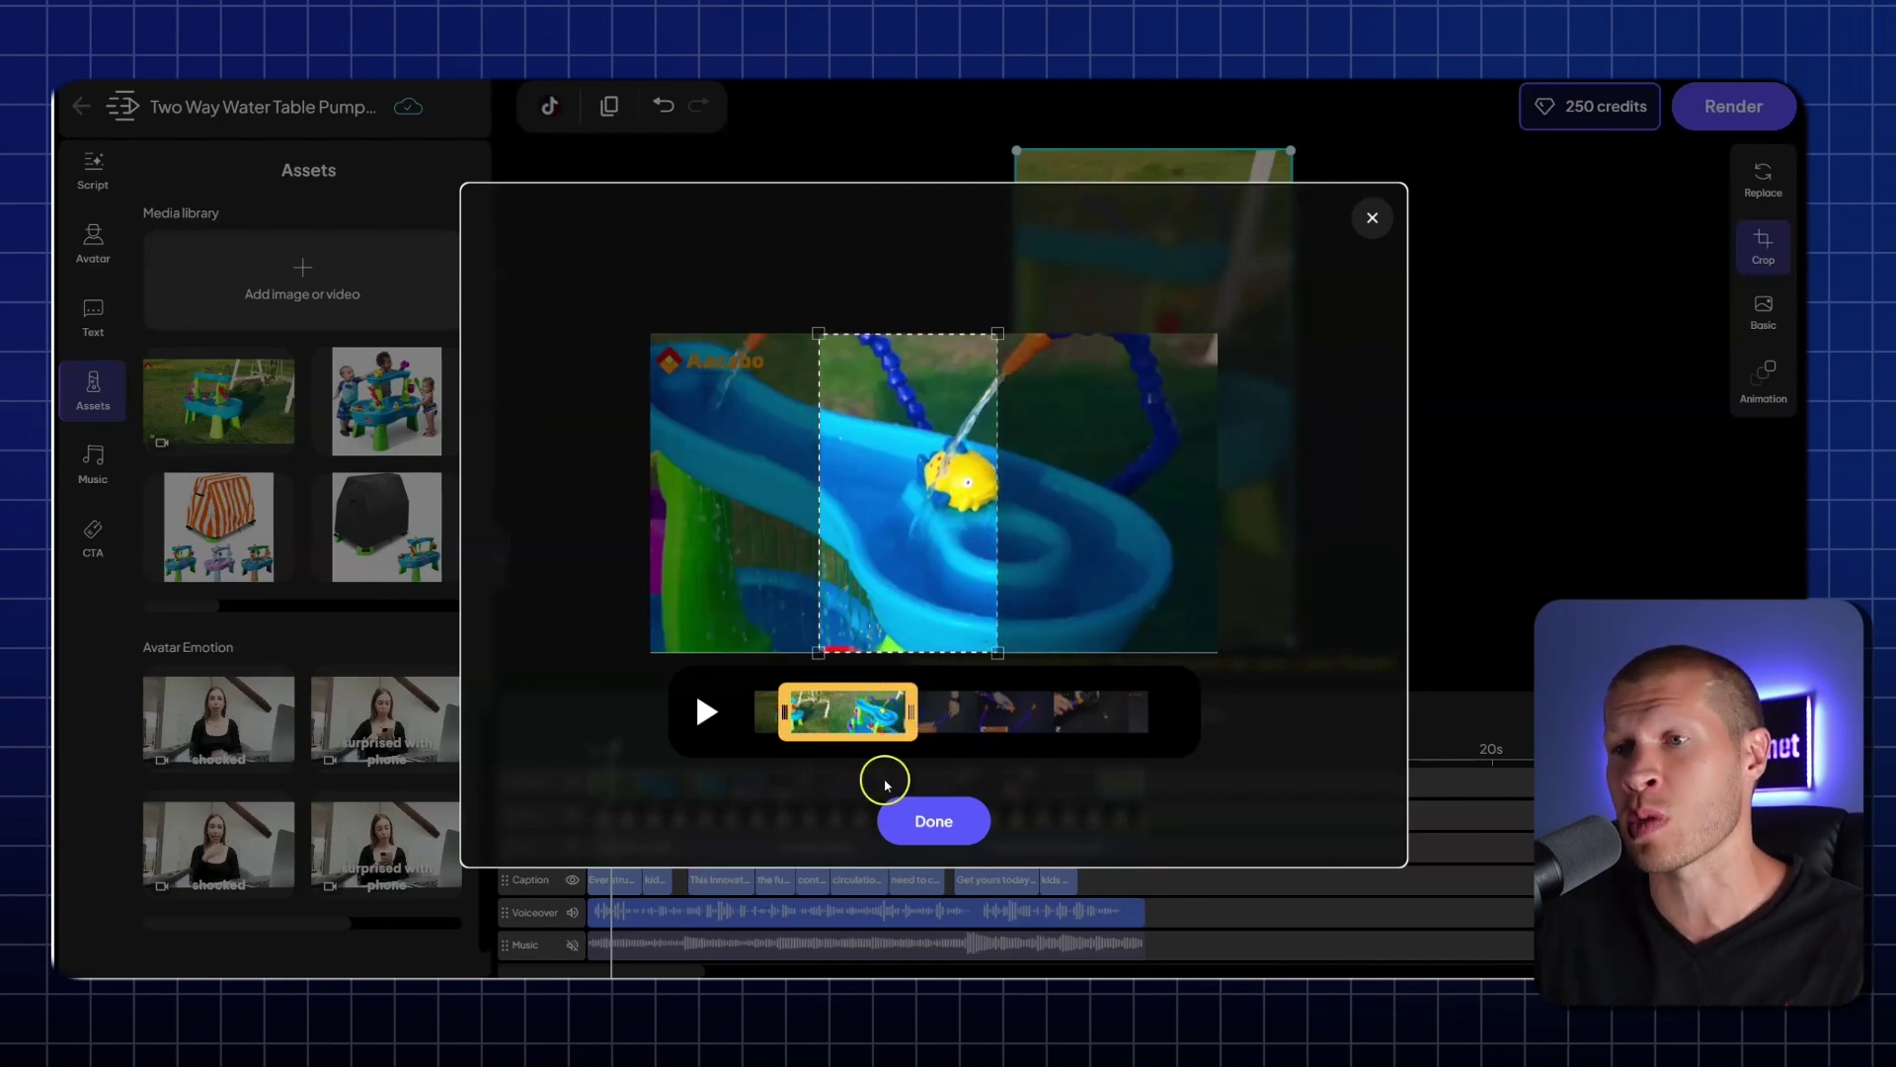
{"action": "left_click_drag", "start_coordinate": [874, 716], "coordinate": [810, 718]}
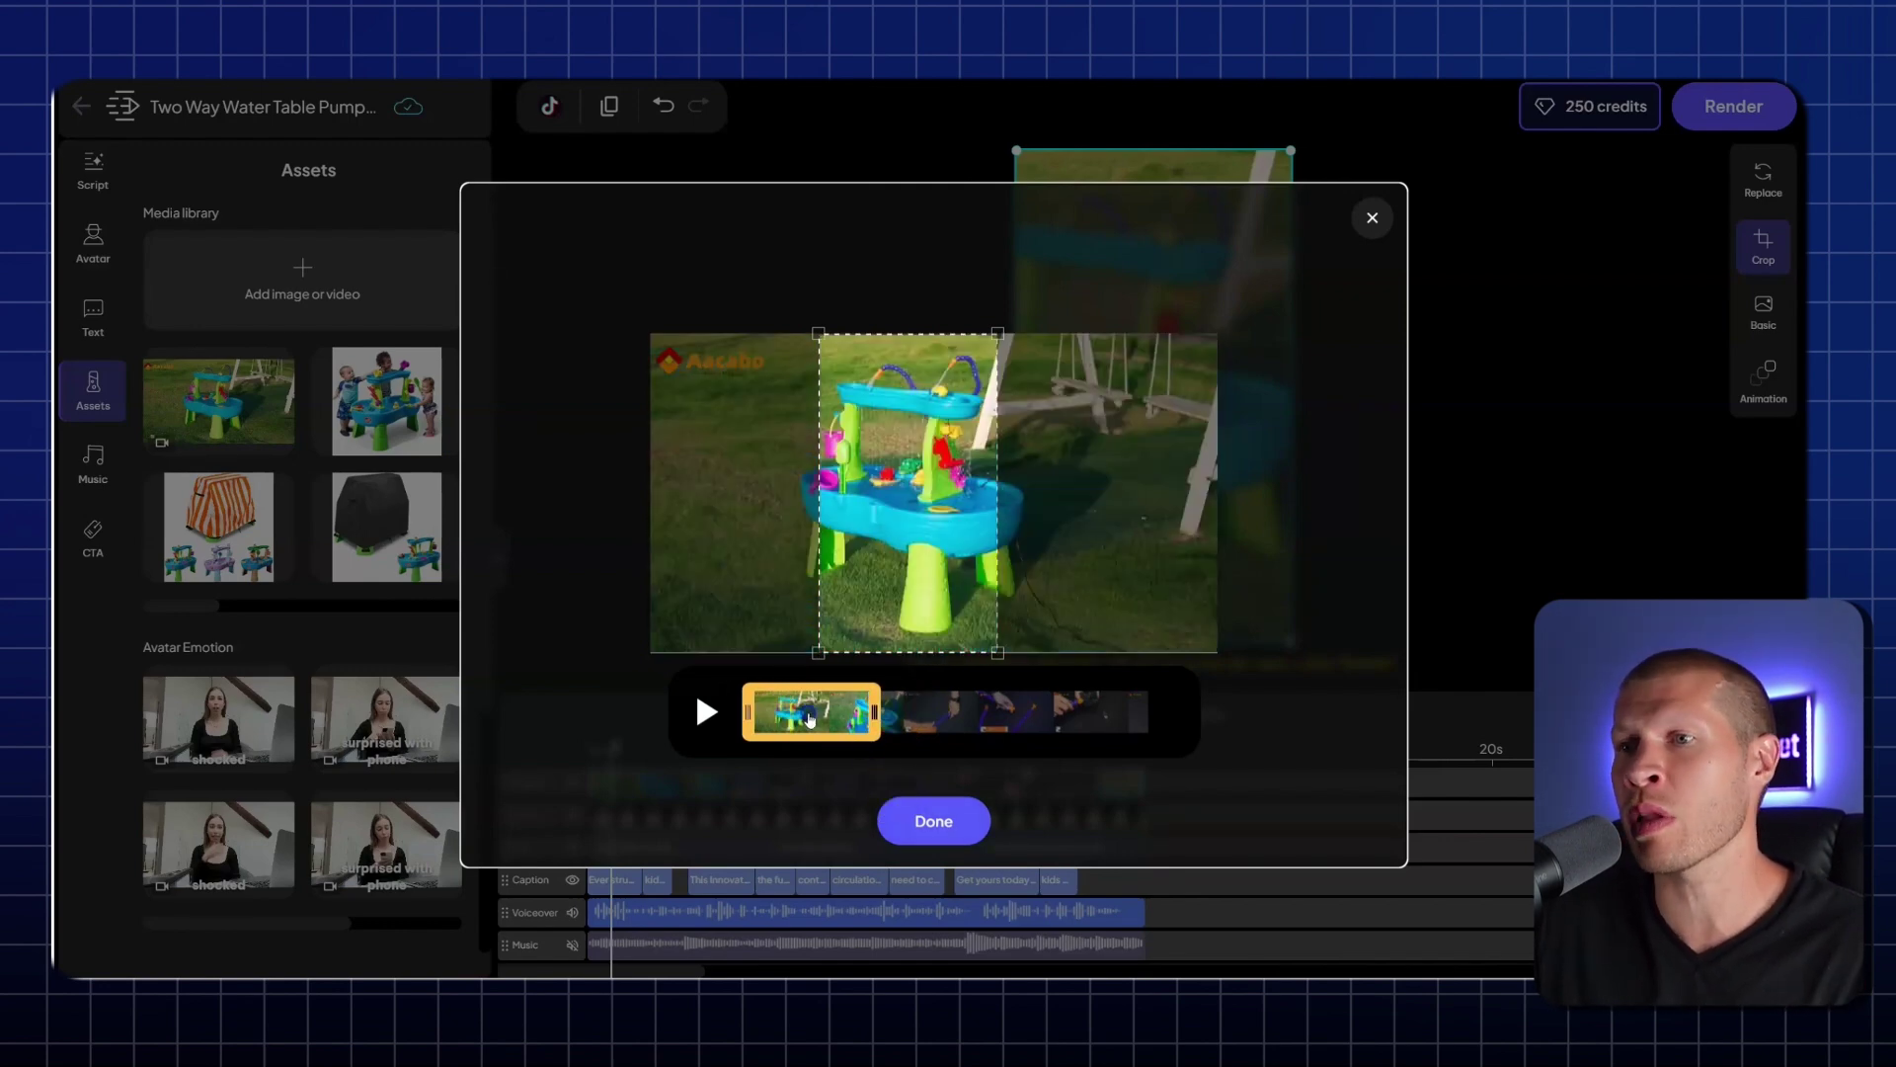
{"action": "left_click", "coordinate": [934, 822]}
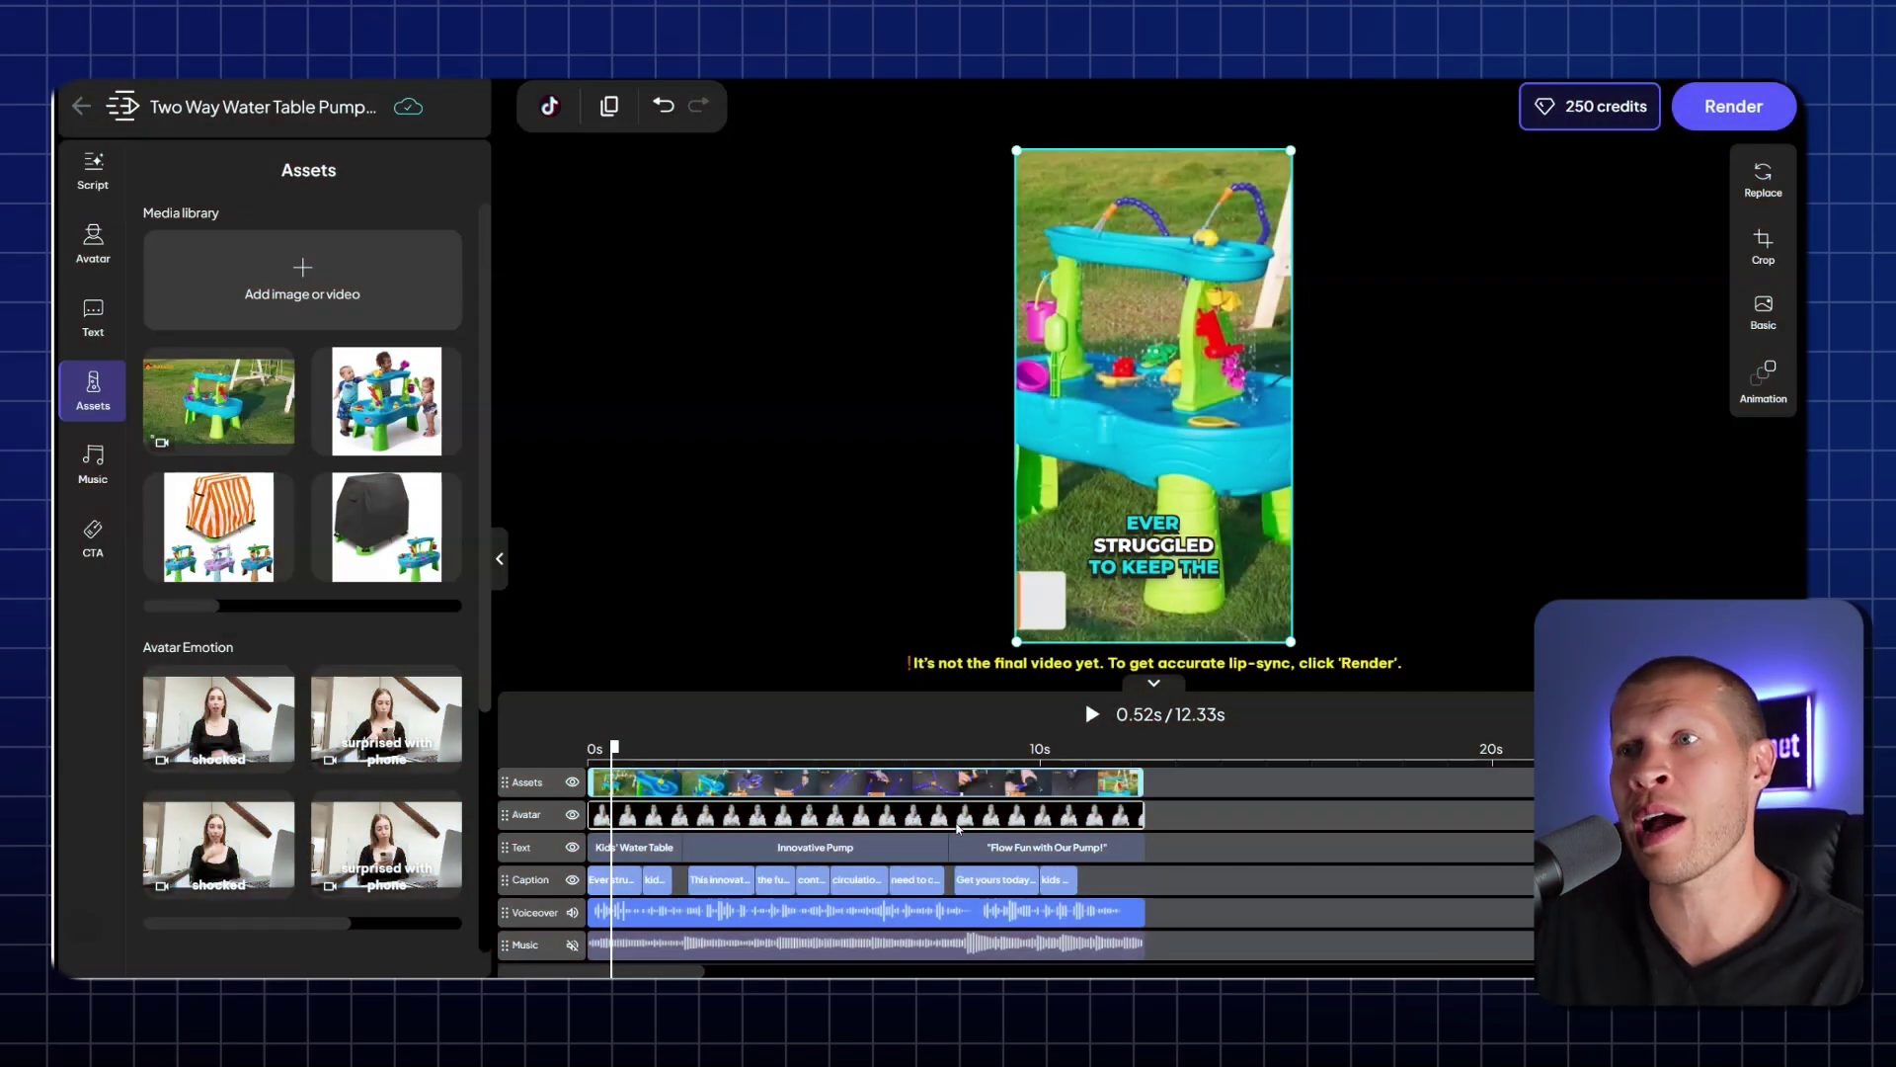
{"action": "left_click", "coordinate": [855, 409]}
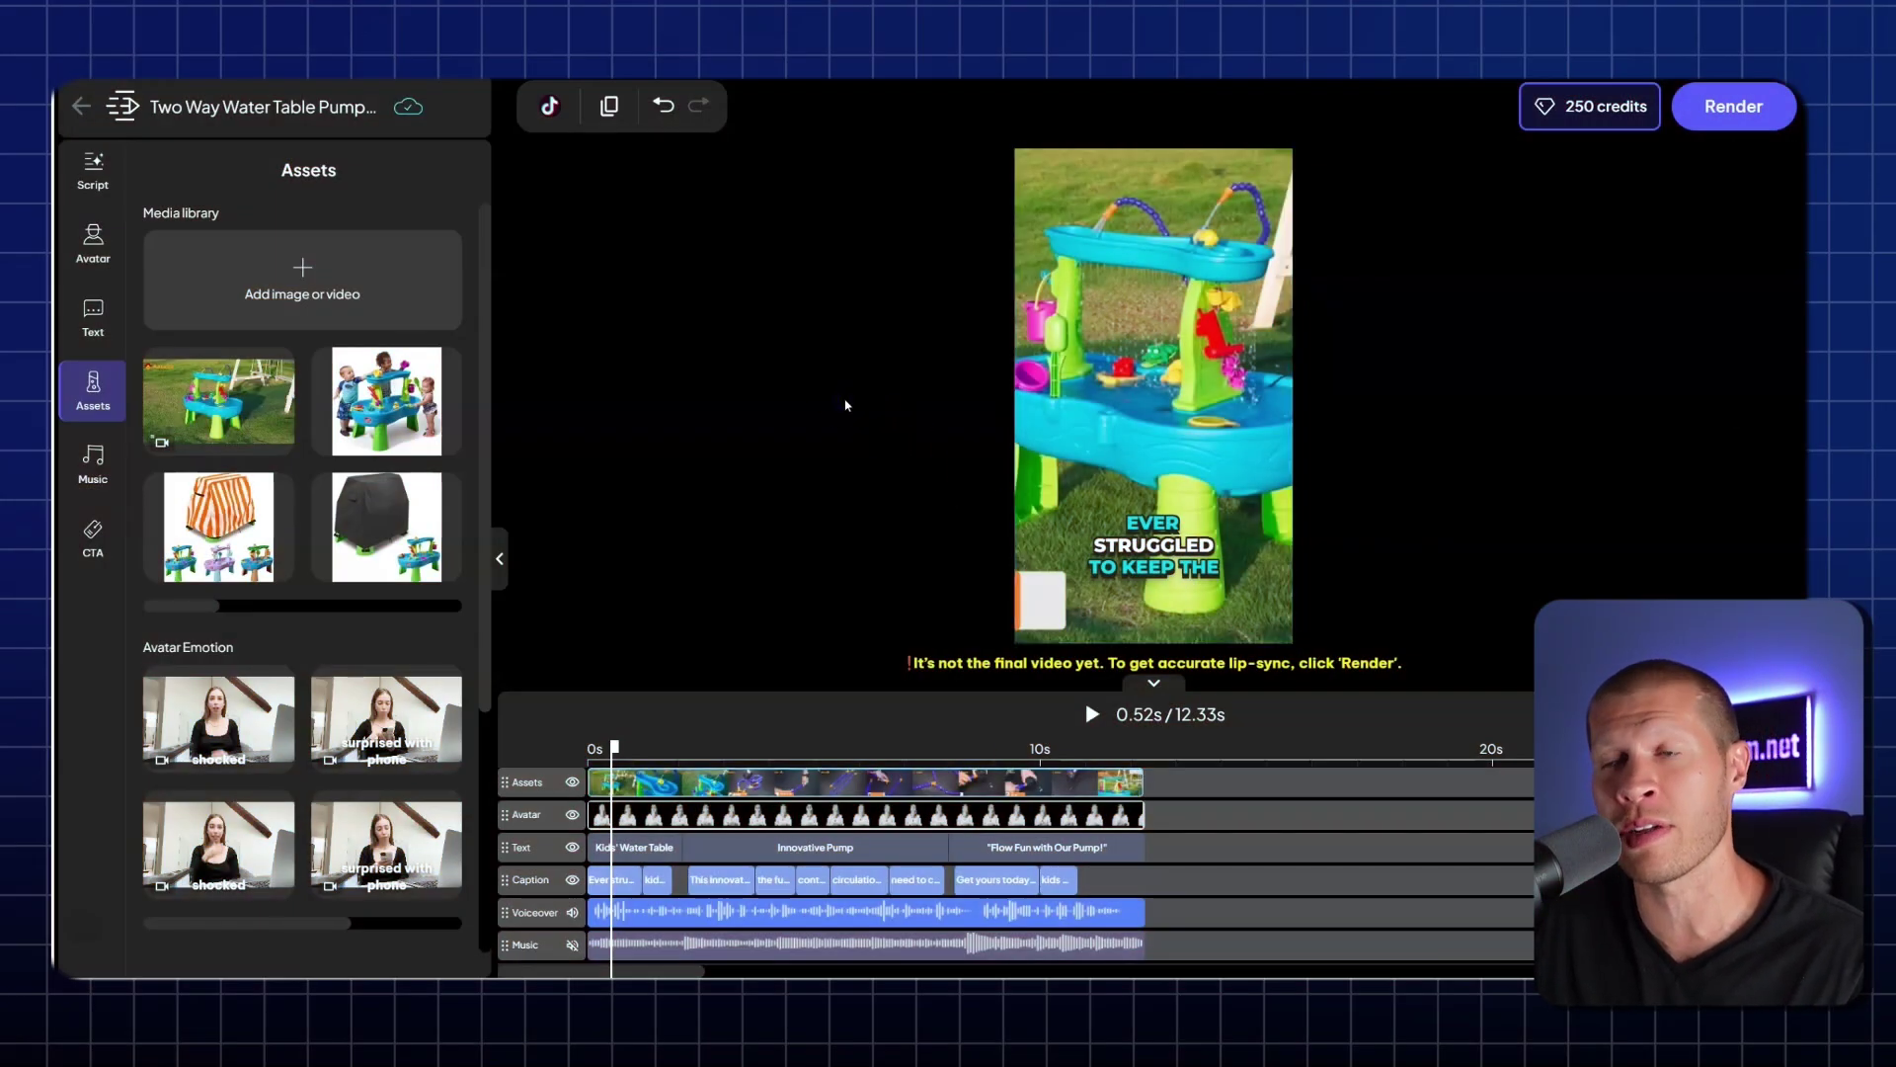